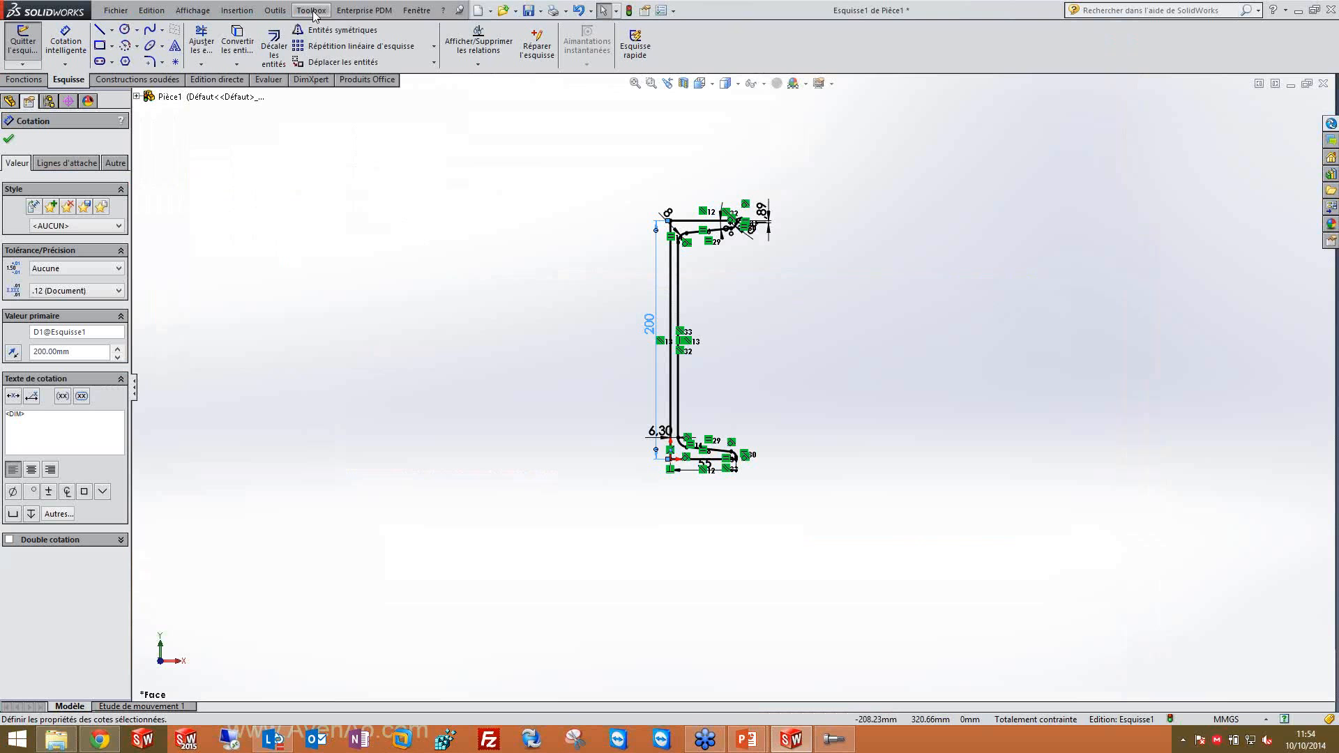
Open the Toolbox beam calculator (Formulaire de flexion) and browse through the available load types.
{"action": "left_click", "coordinate": [311, 12]}
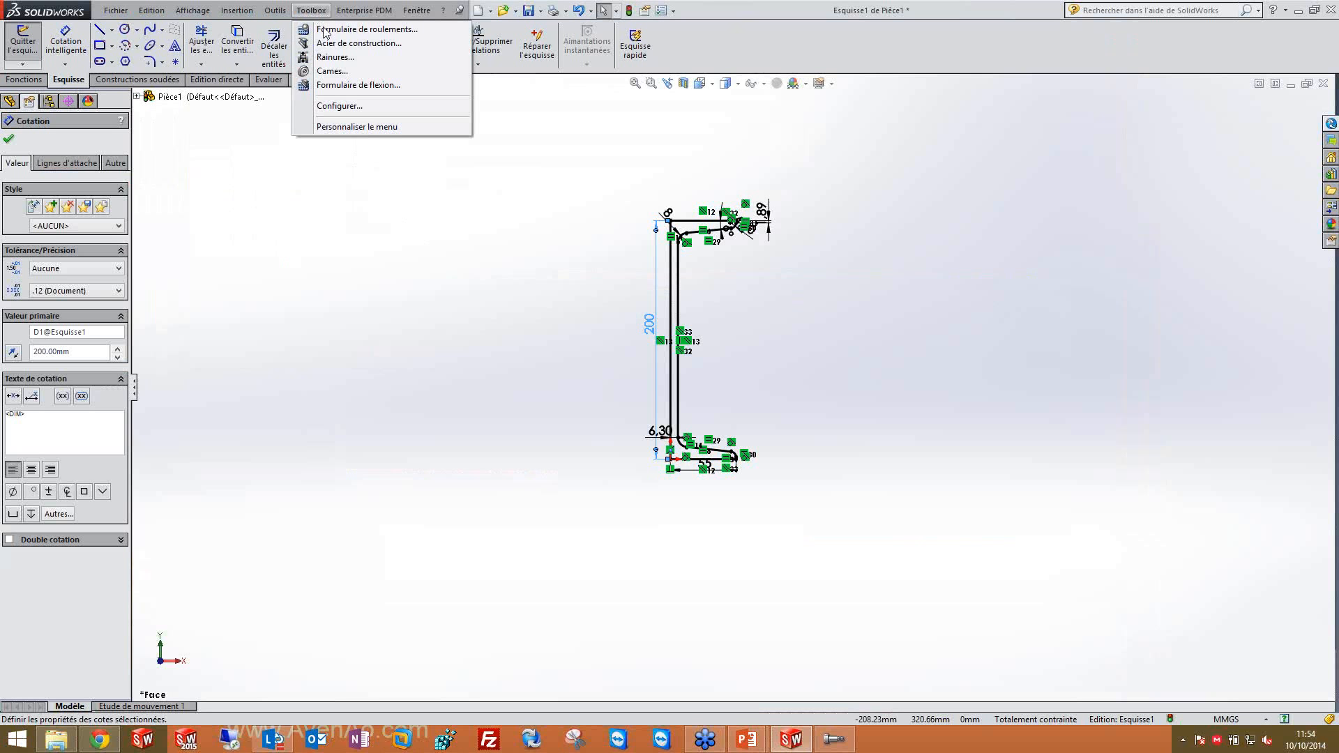
{"action": "left_click", "coordinate": [327, 85]}
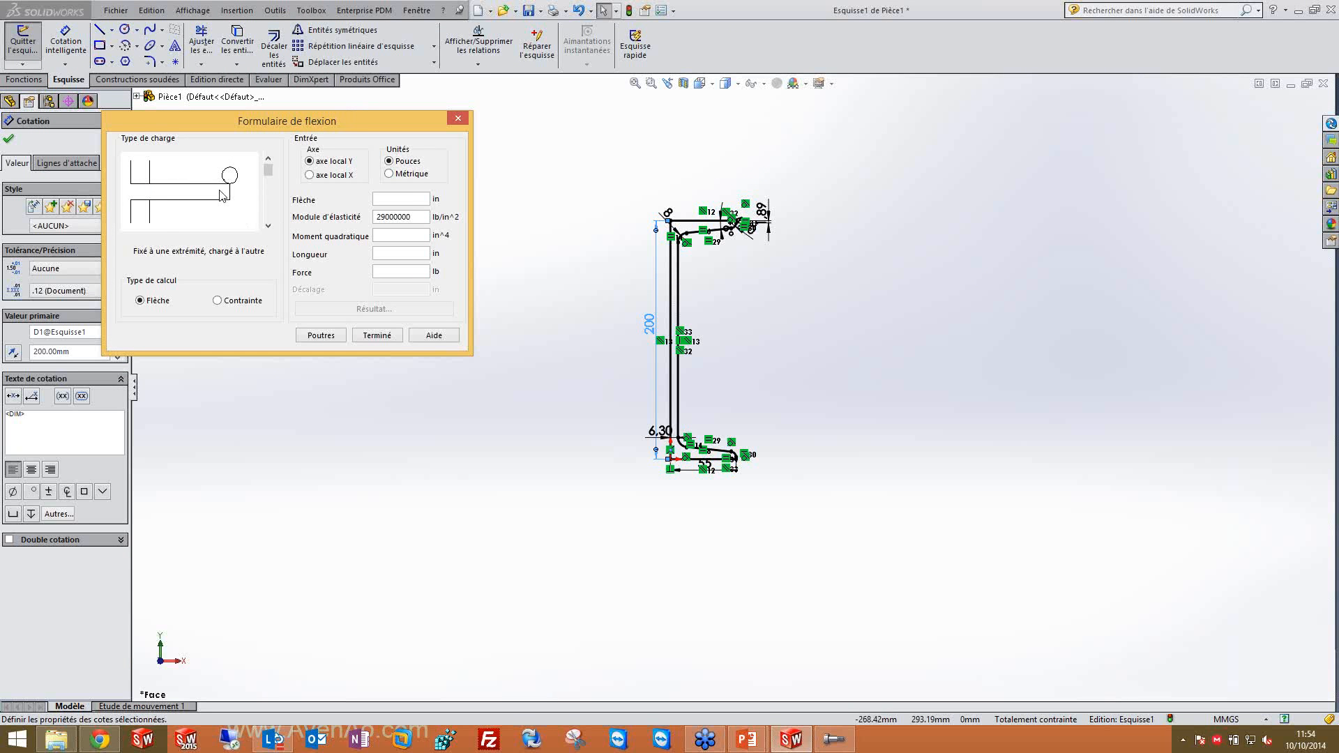
{"action": "left_click", "coordinate": [267, 229]}
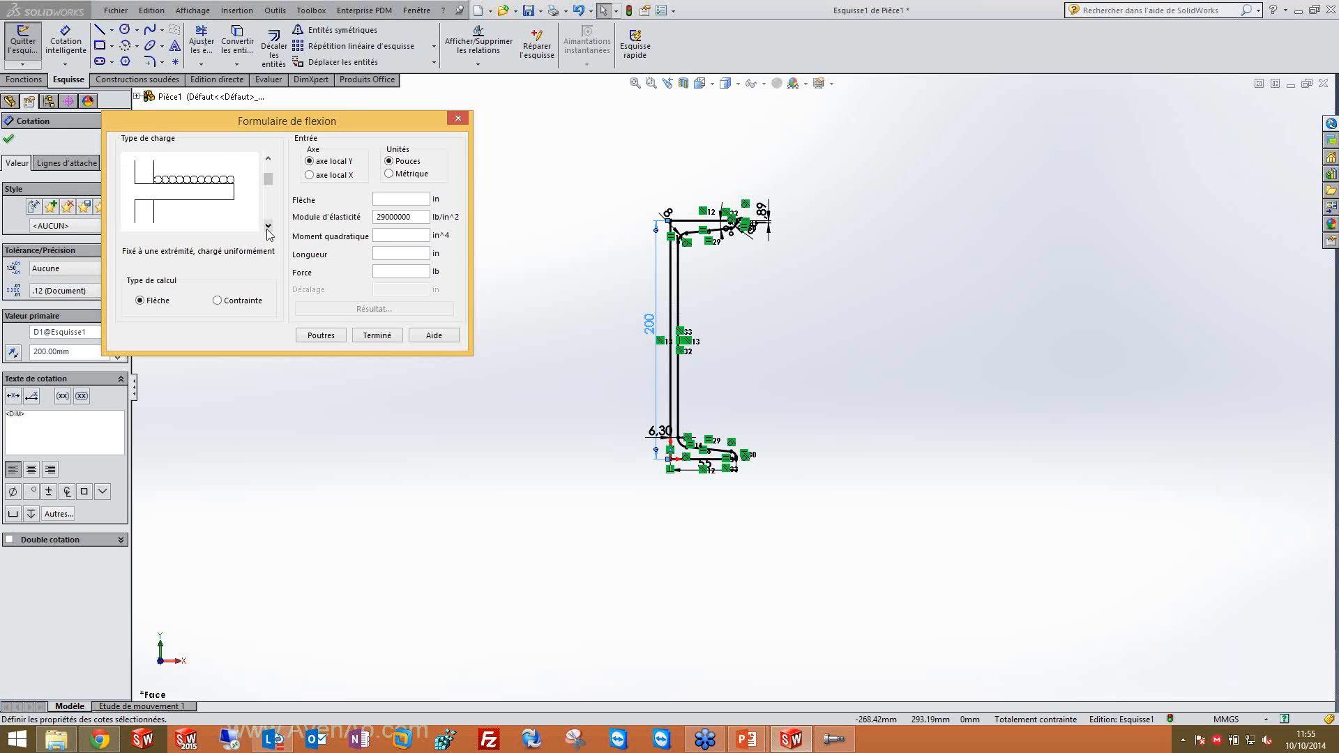
{"action": "left_click", "coordinate": [268, 227]}
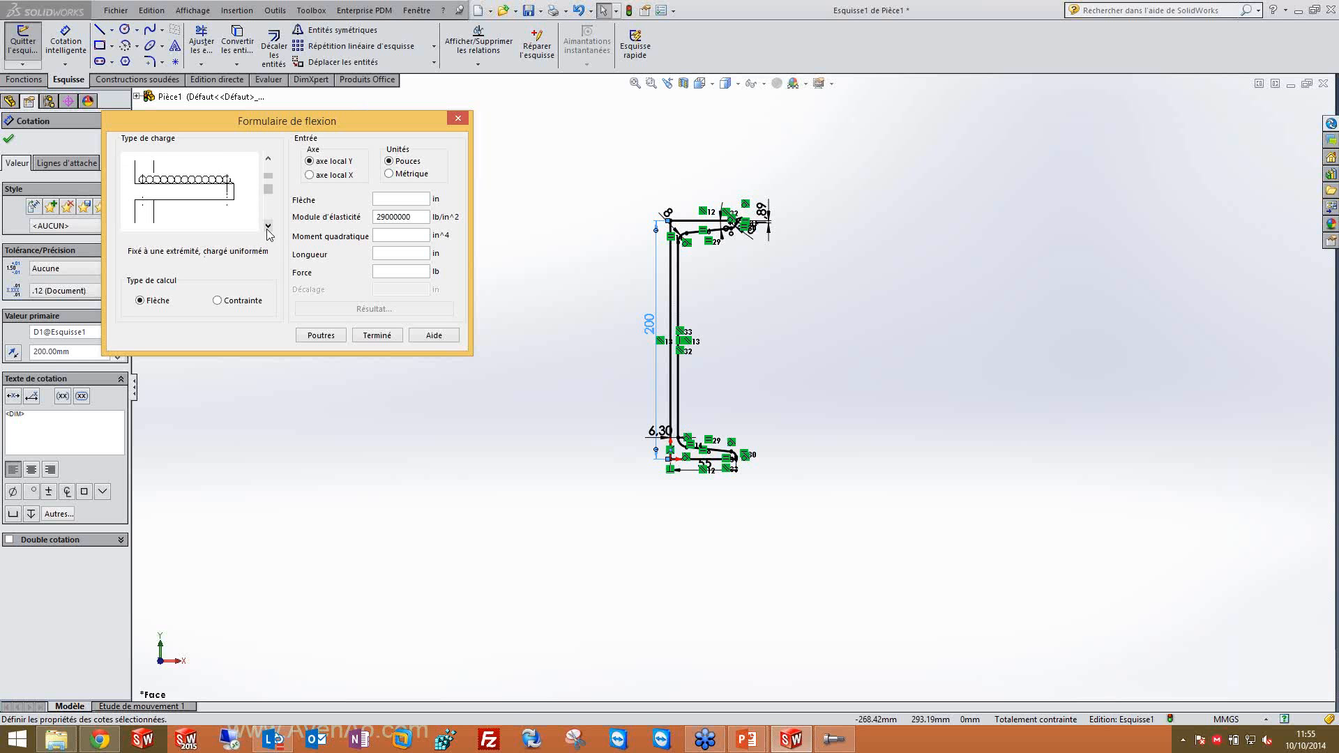
{"action": "left_click", "coordinate": [268, 226]}
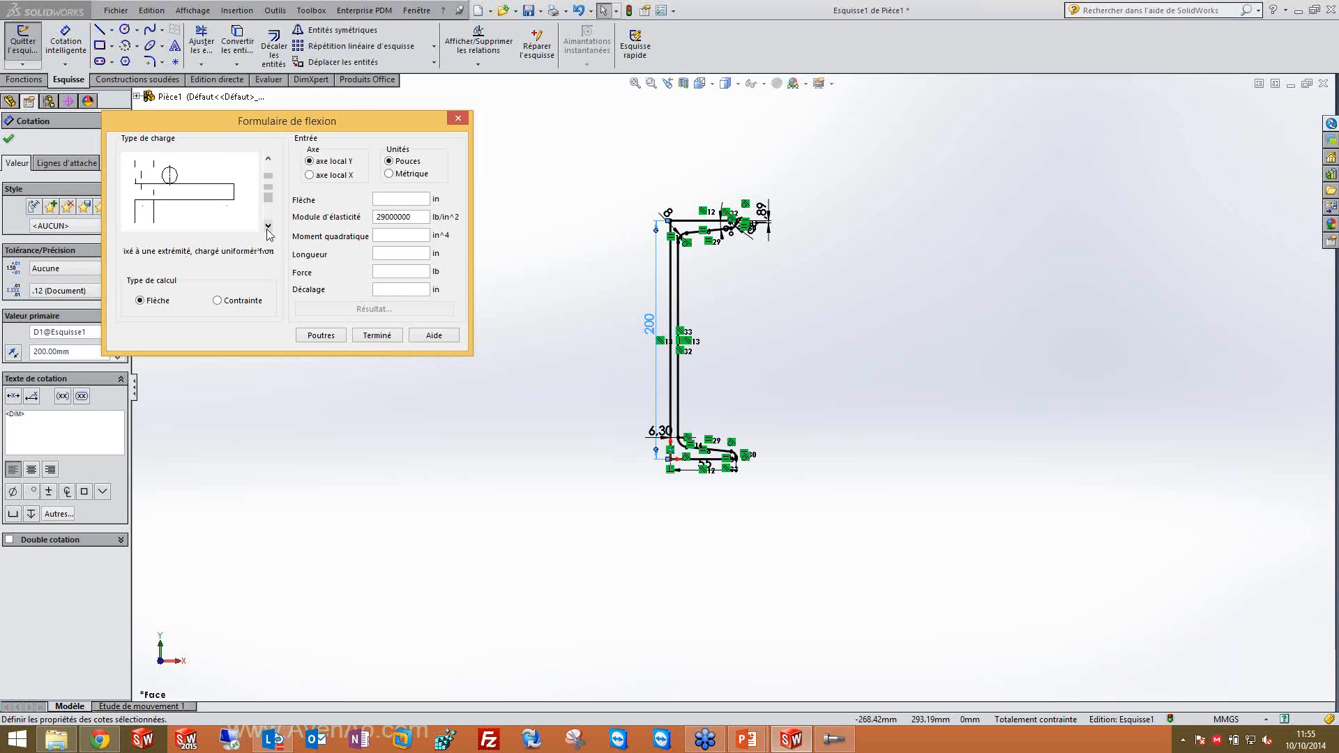
{"action": "left_click", "coordinate": [268, 229]}
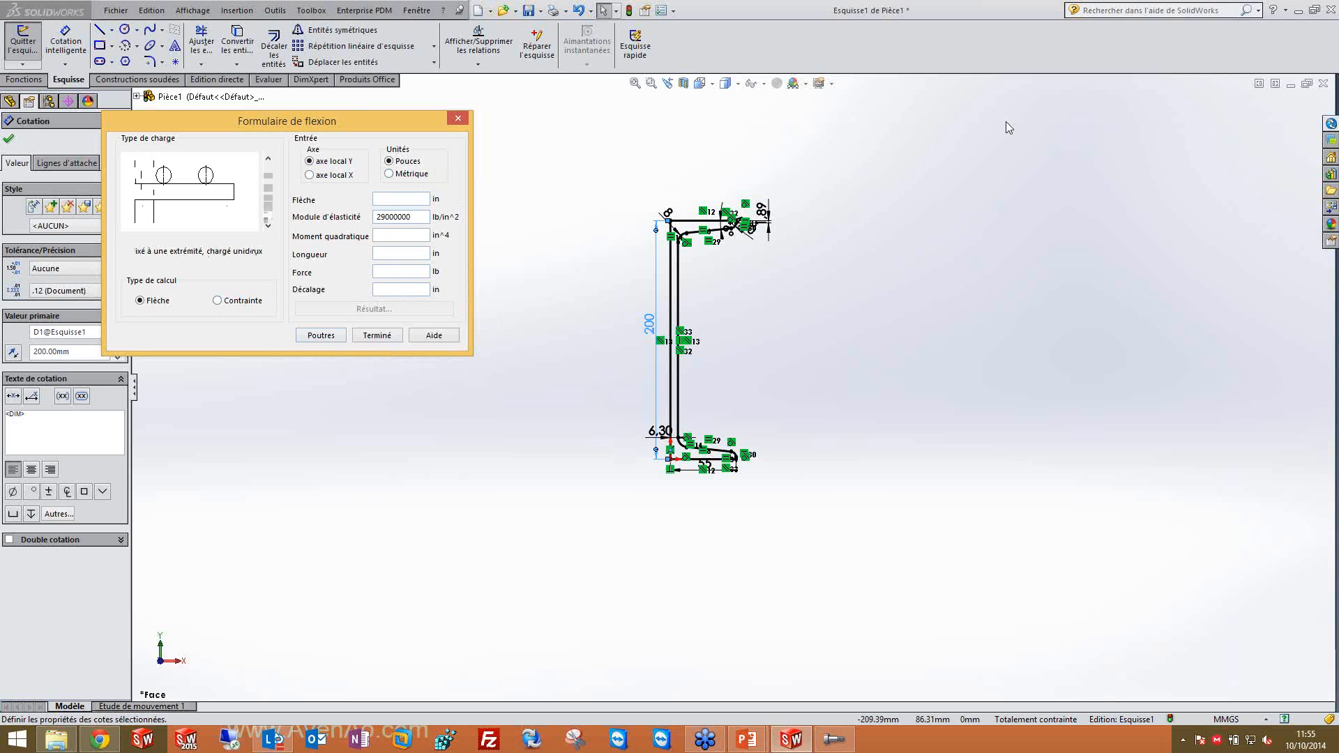
Close the current channel-profile part without saving it and create a new part document.
{"action": "left_click", "coordinate": [10, 139]}
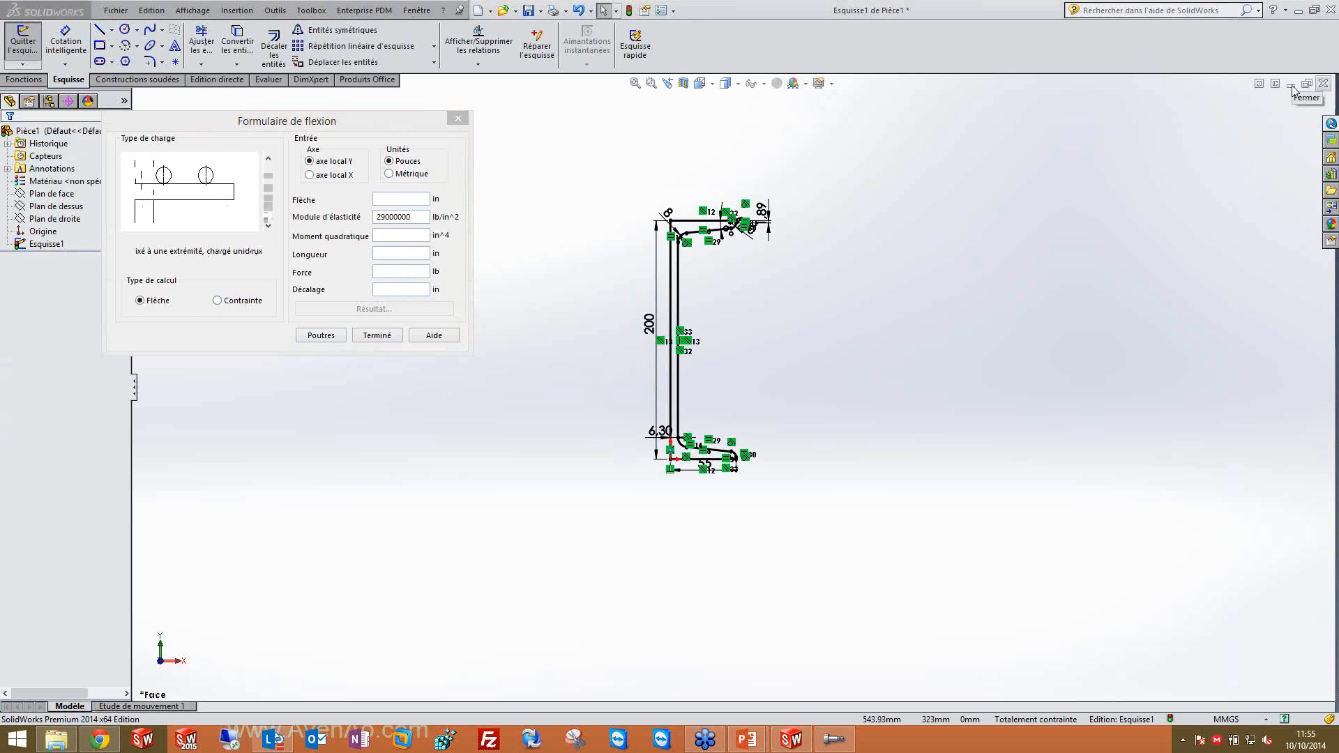
{"action": "left_click", "coordinate": [20, 247]}
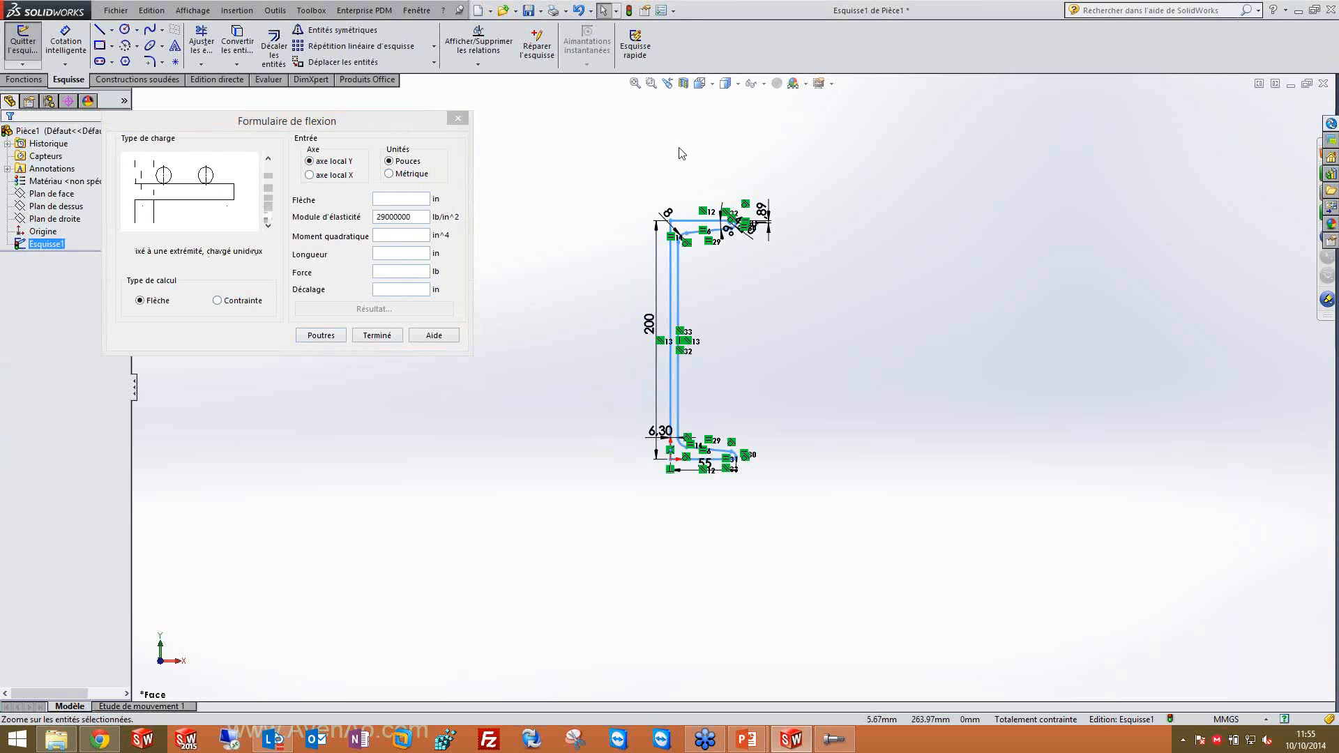
{"action": "left_click", "coordinate": [1323, 83]}
{"action": "left_click", "coordinate": [705, 390]}
{"action": "left_click", "coordinate": [320, 10]}
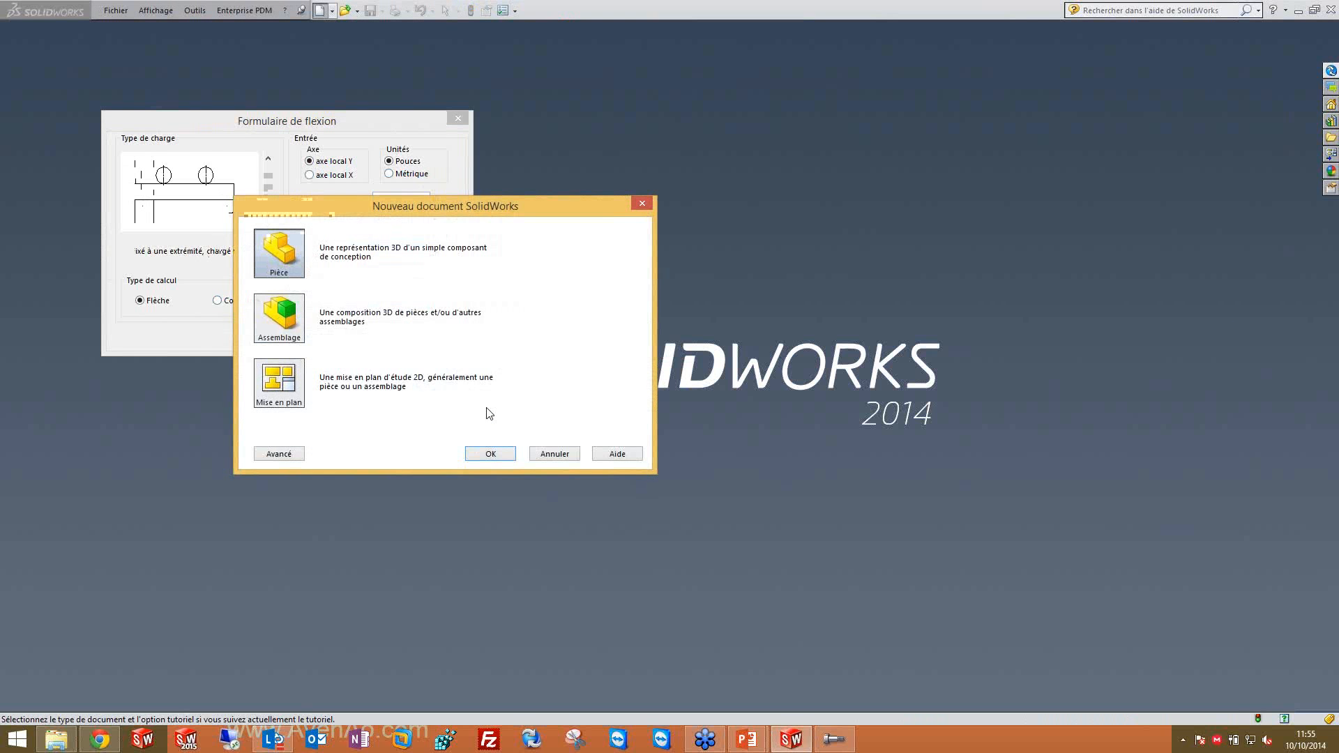
{"action": "key", "text": "Return"}
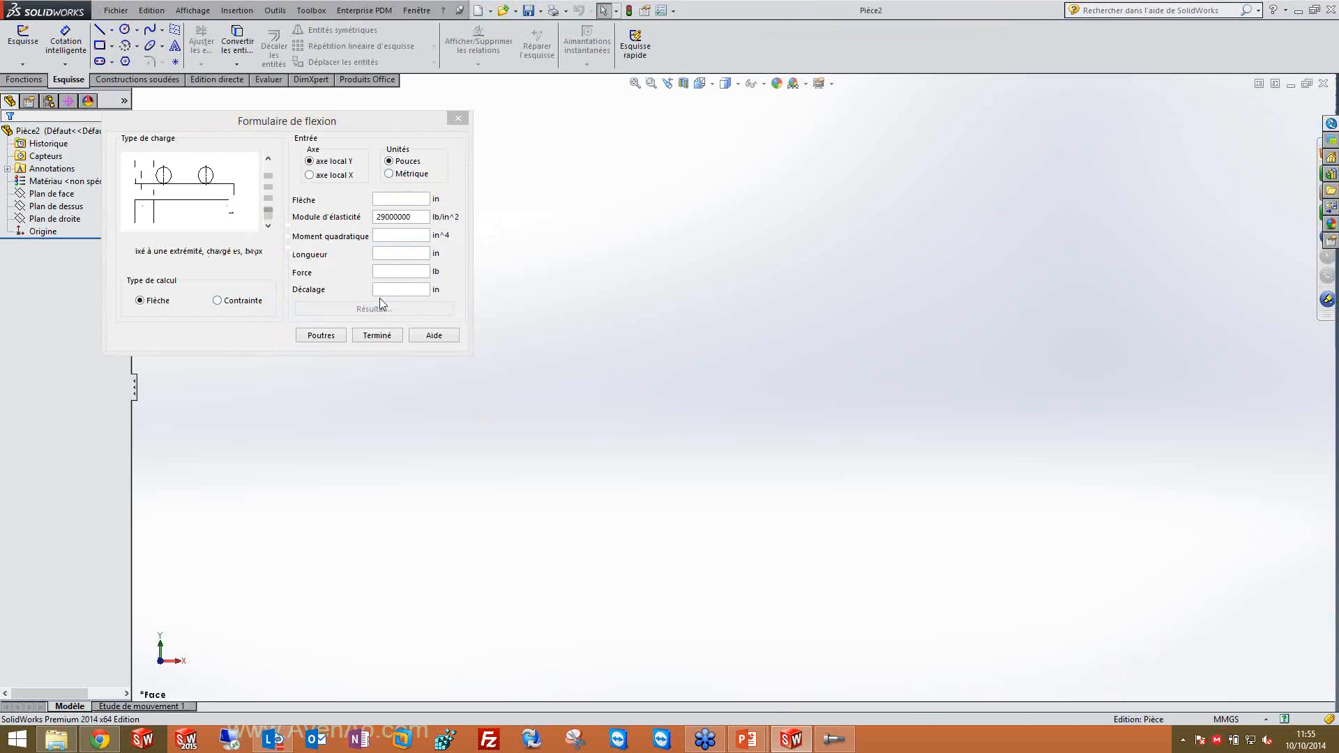
Compare ISO C-beam sizes in the structural steel library, select CH 180 x 21 and send it to the beam calculator.
{"action": "left_click", "coordinate": [321, 335]}
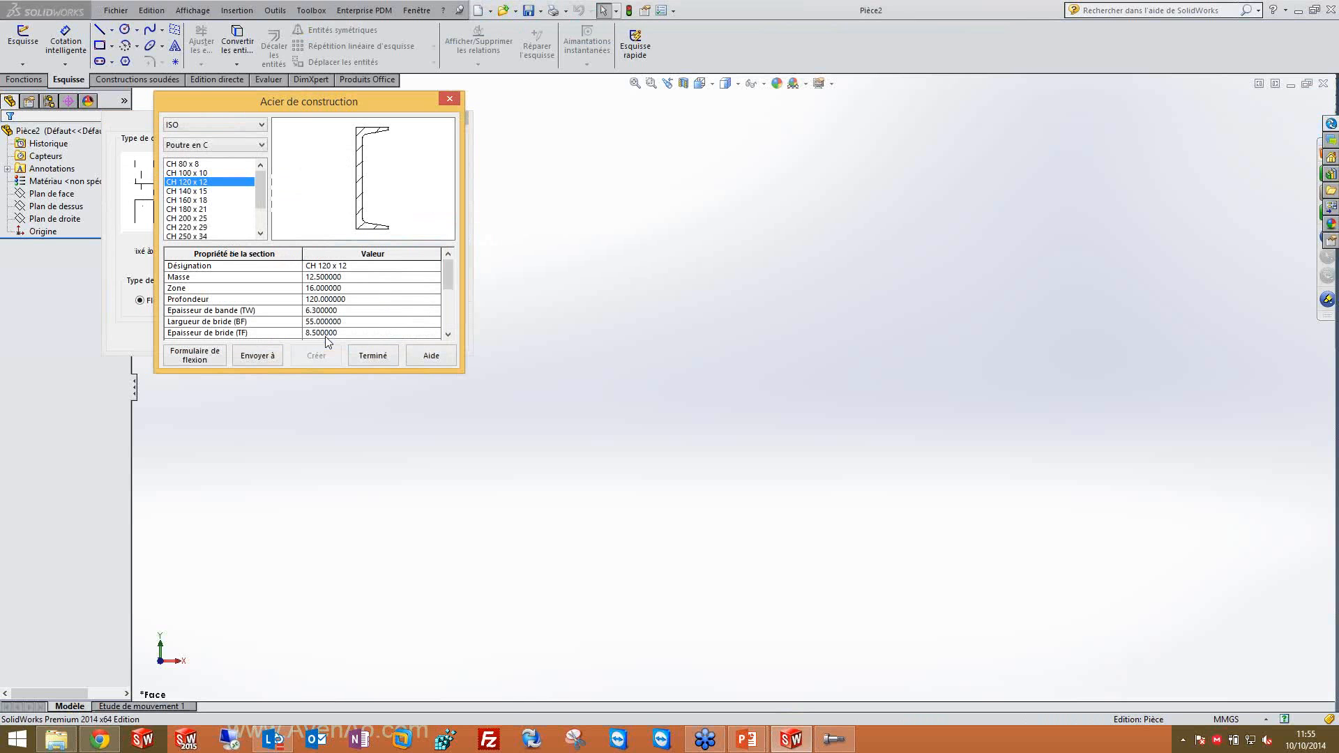
{"action": "left_click", "coordinate": [198, 201]}
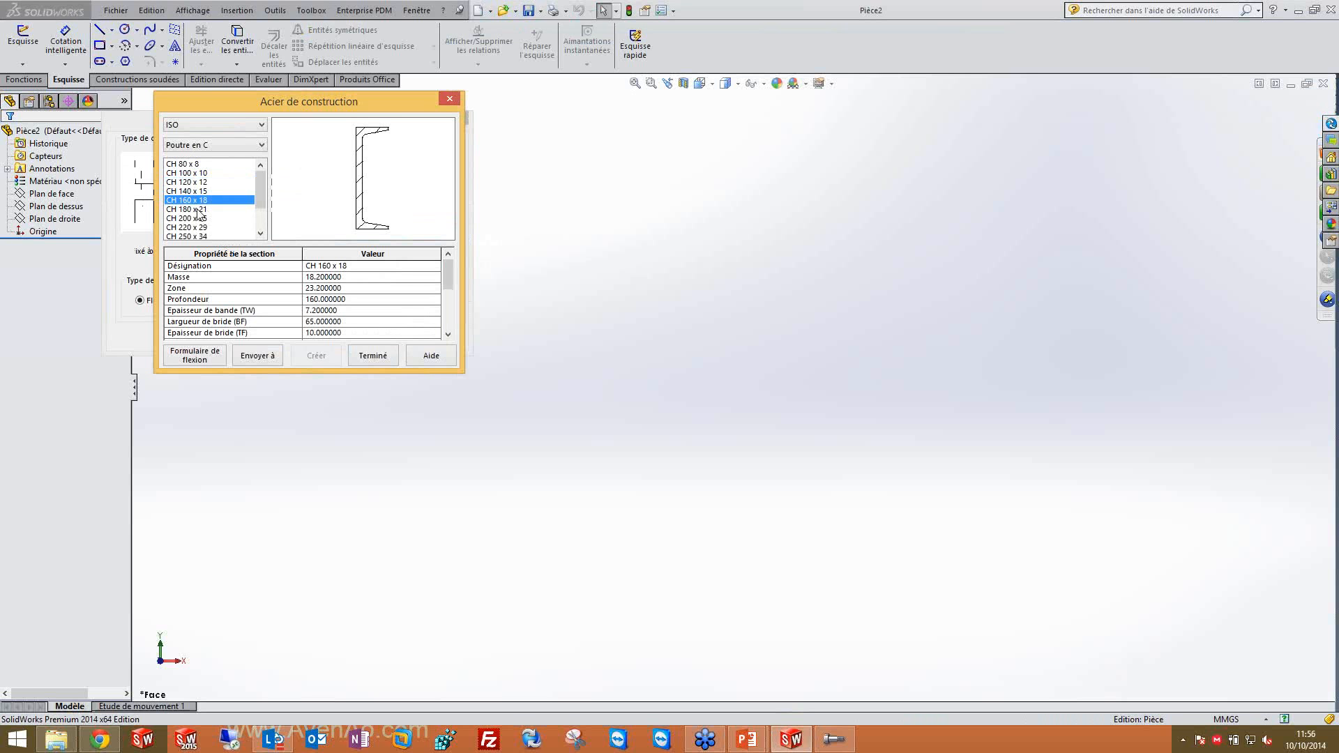
{"action": "left_click", "coordinate": [196, 190]}
{"action": "left_click", "coordinate": [196, 182]}
{"action": "left_click", "coordinate": [199, 218]}
{"action": "left_click", "coordinate": [197, 174]}
{"action": "left_click", "coordinate": [198, 210]}
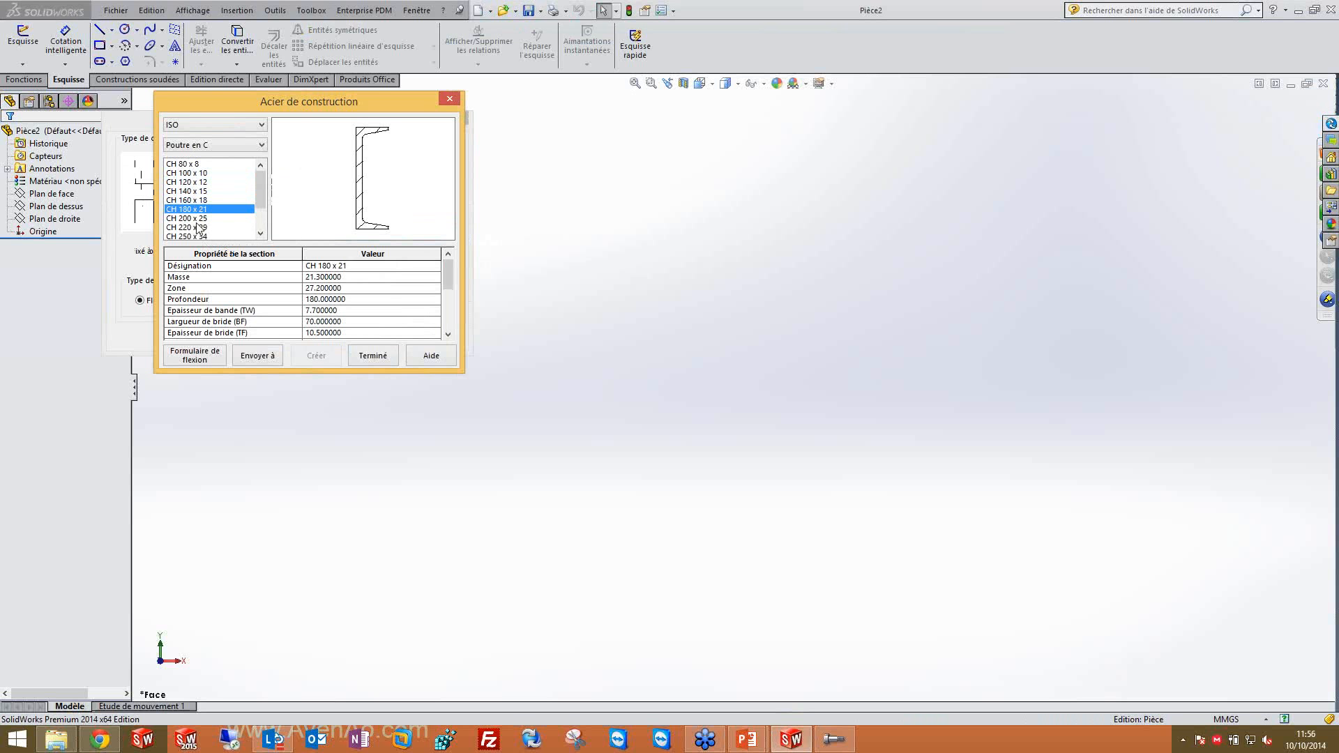
{"action": "left_click", "coordinate": [199, 219]}
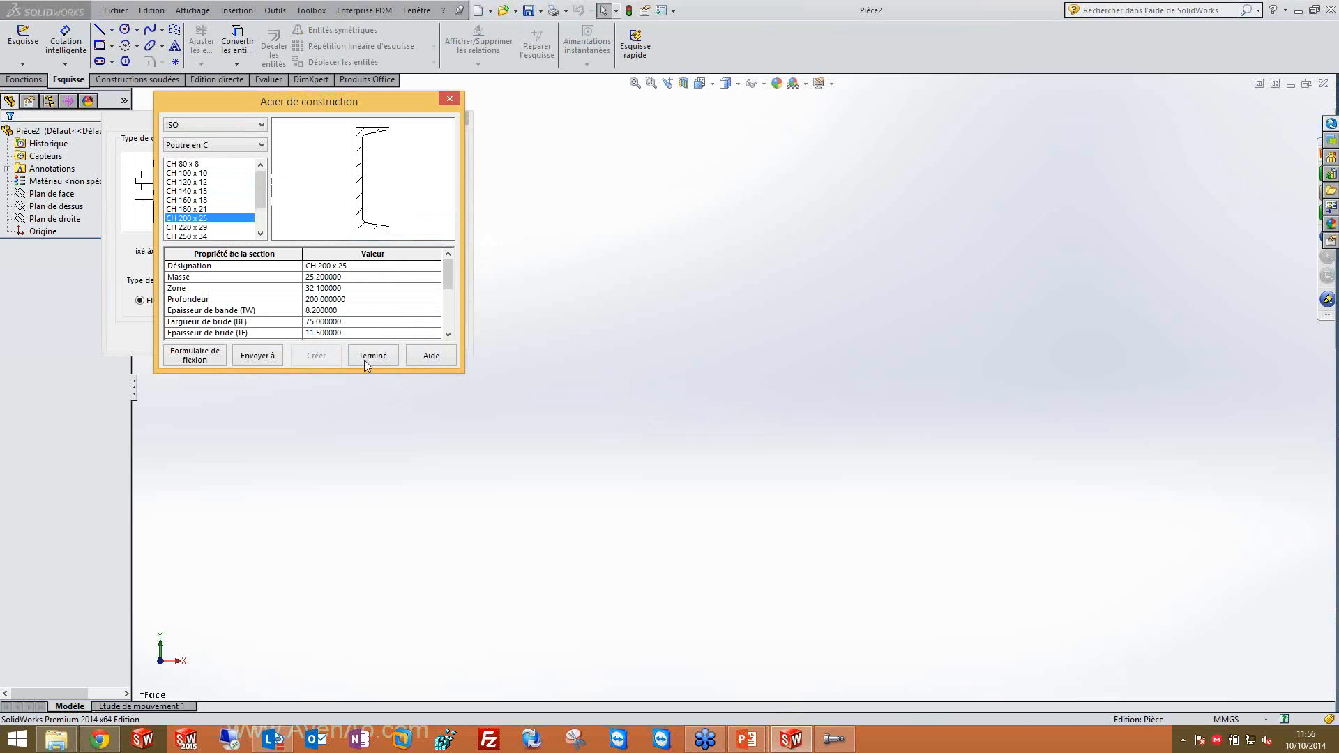
{"action": "left_click", "coordinate": [204, 209]}
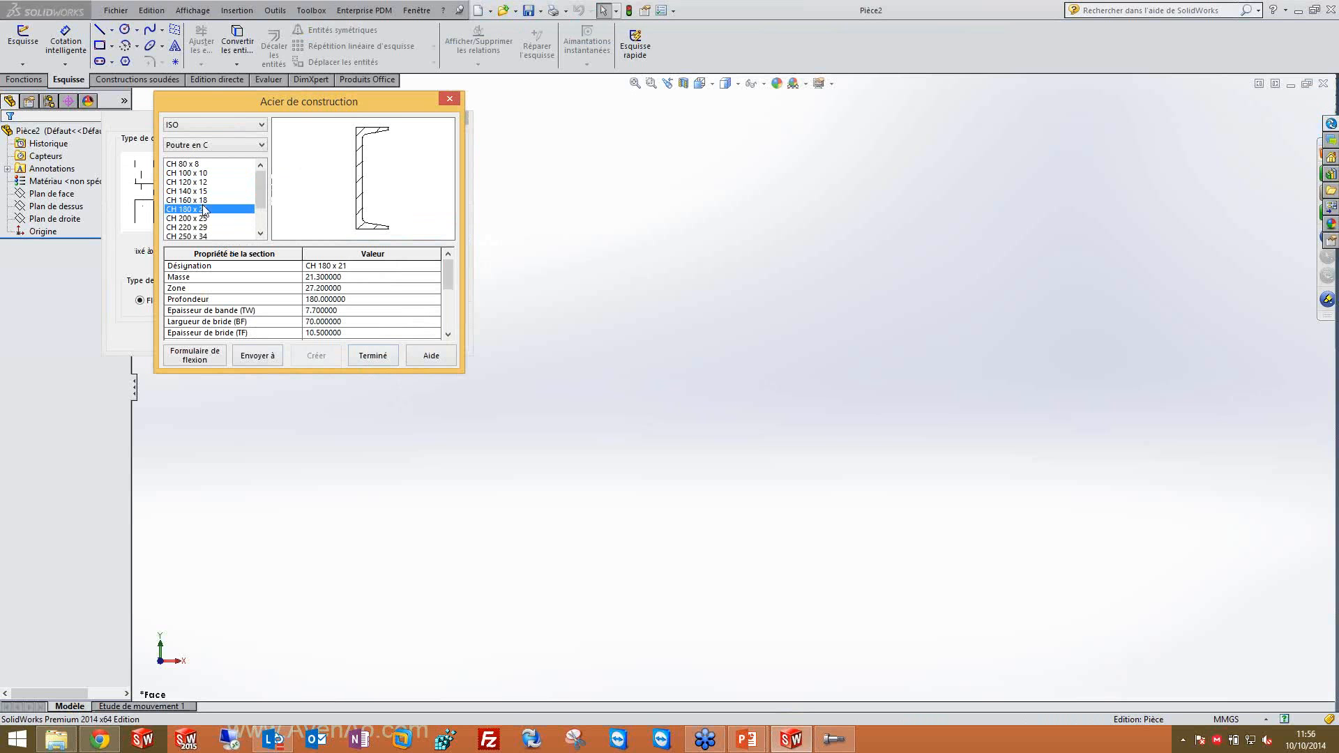
{"action": "left_click_drag", "start_coordinate": [333, 100], "coordinate": [906, 149]}
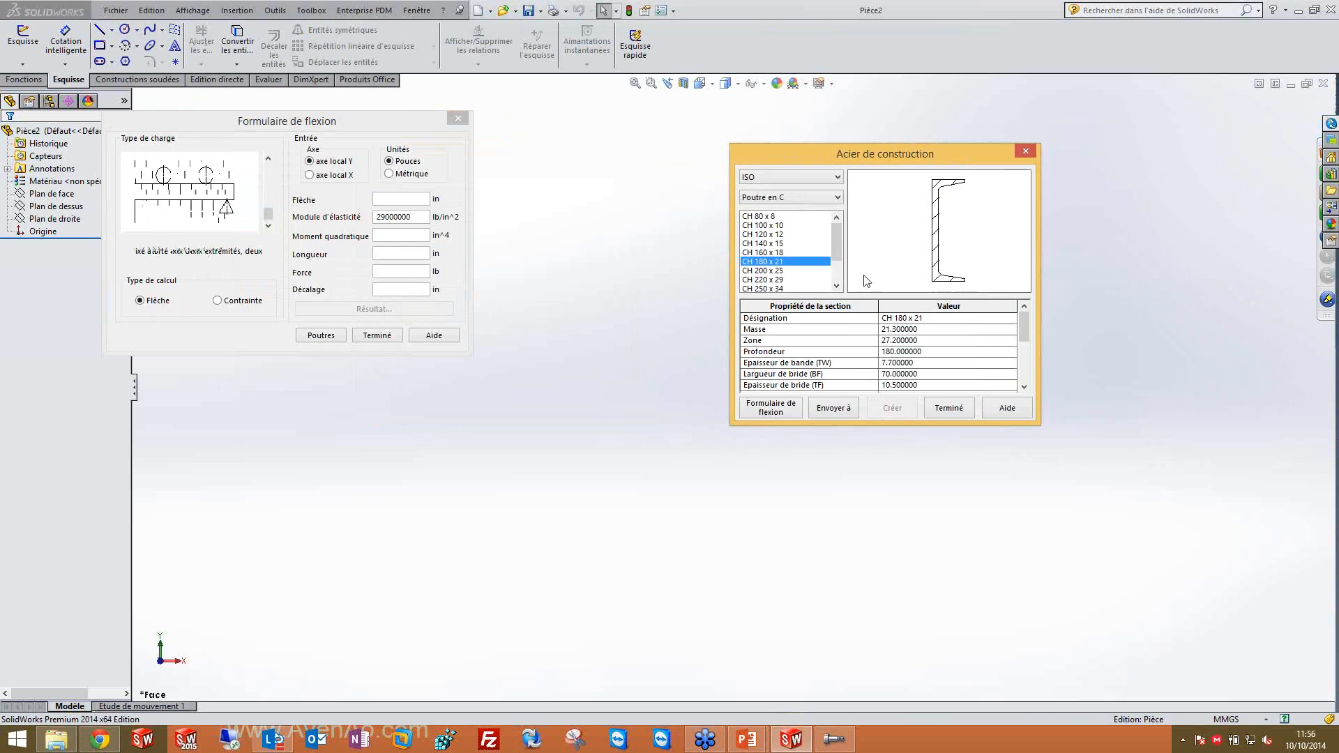
{"action": "left_click", "coordinate": [784, 411]}
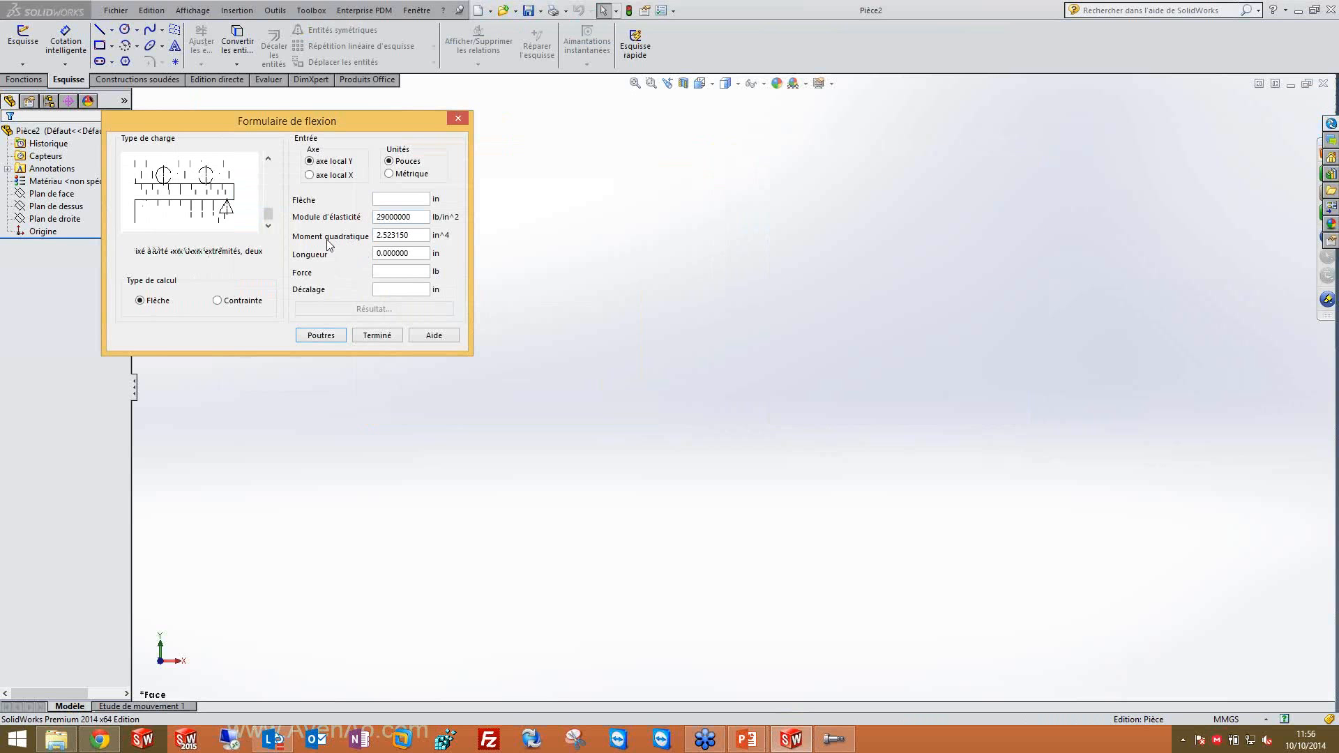
Switch the beam calculator to metric units and reload the section properties from the structural steel library.
{"action": "double_click", "coordinate": [398, 254]}
{"action": "left_click", "coordinate": [393, 273]}
{"action": "key", "text": "shift+Tab"}
{"action": "left_click", "coordinate": [389, 174]}
{"action": "left_click", "coordinate": [321, 335]}
{"action": "left_click", "coordinate": [772, 410]}
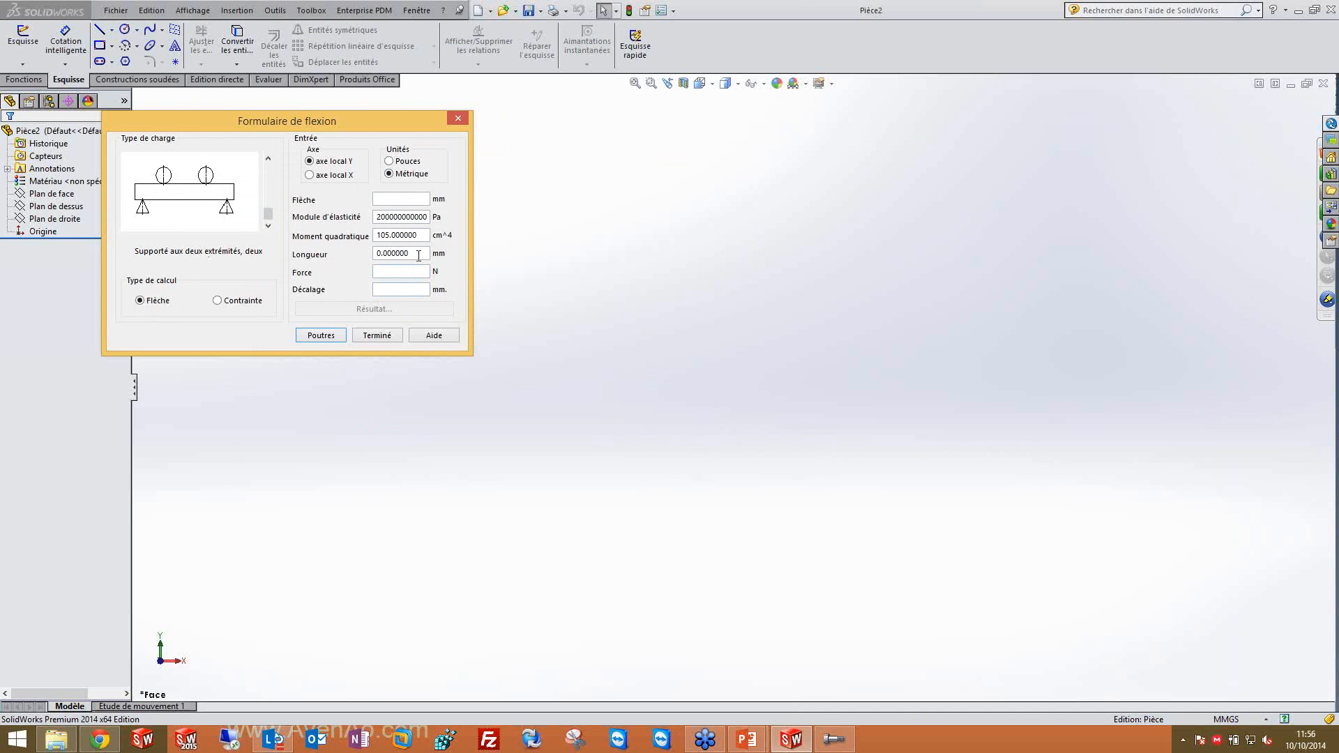
Set the beam length to 1000 mm, the force to 500 N and the offset to 0 mm, and try to calculate the deflection.
{"action": "left_click_drag", "start_coordinate": [418, 255], "coordinate": [334, 256]}
{"action": "type", "text": "500"}
{"action": "left_click", "coordinate": [382, 274]}
{"action": "type", "text": "500"}
{"action": "left_click", "coordinate": [399, 258]}
{"action": "key", "text": "BackSpace"}
{"action": "type", "text": "1"}
{"action": "left_click", "coordinate": [398, 290]}
{"action": "type", "text": "0"}
{"action": "left_click", "coordinate": [413, 312]}
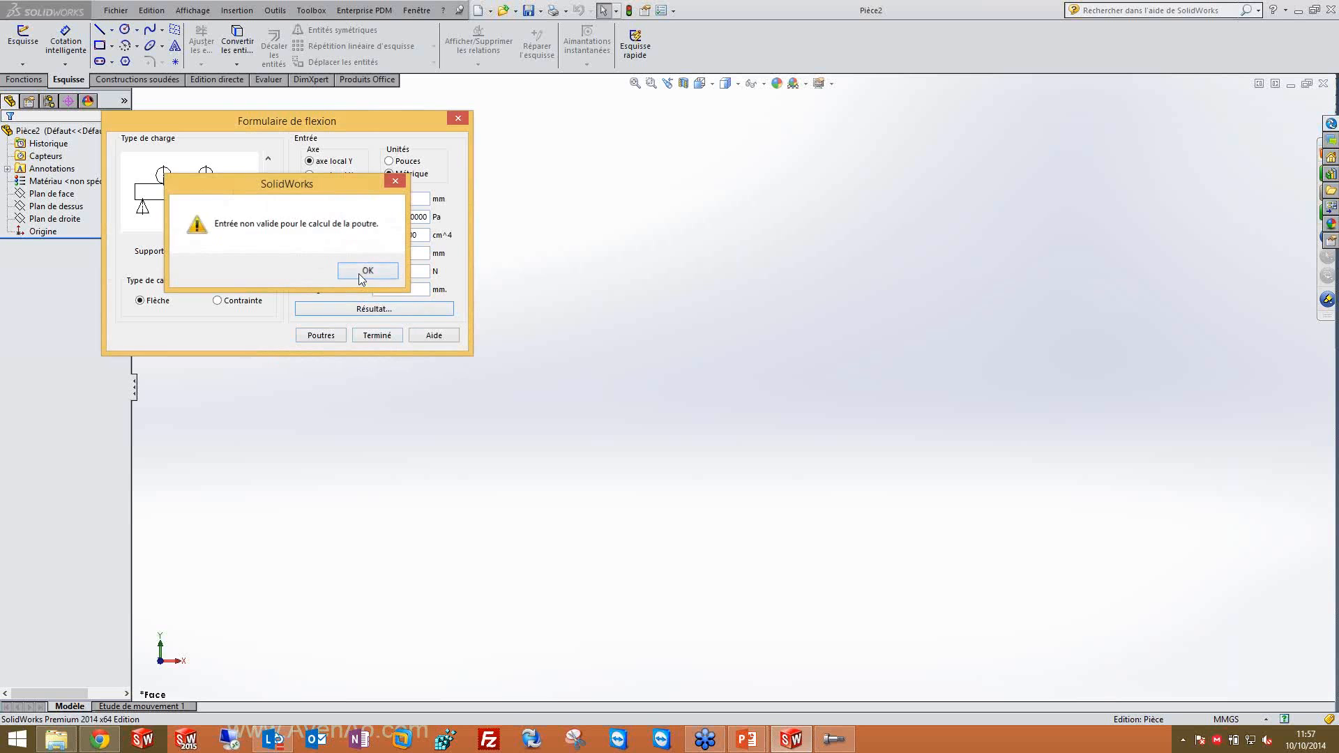
{"action": "left_click", "coordinate": [367, 270]}
Set the offset to 10 mm and calculate the deflection for the load type fixed at one end and loaded at the other.
{"action": "double_click", "coordinate": [375, 291]}
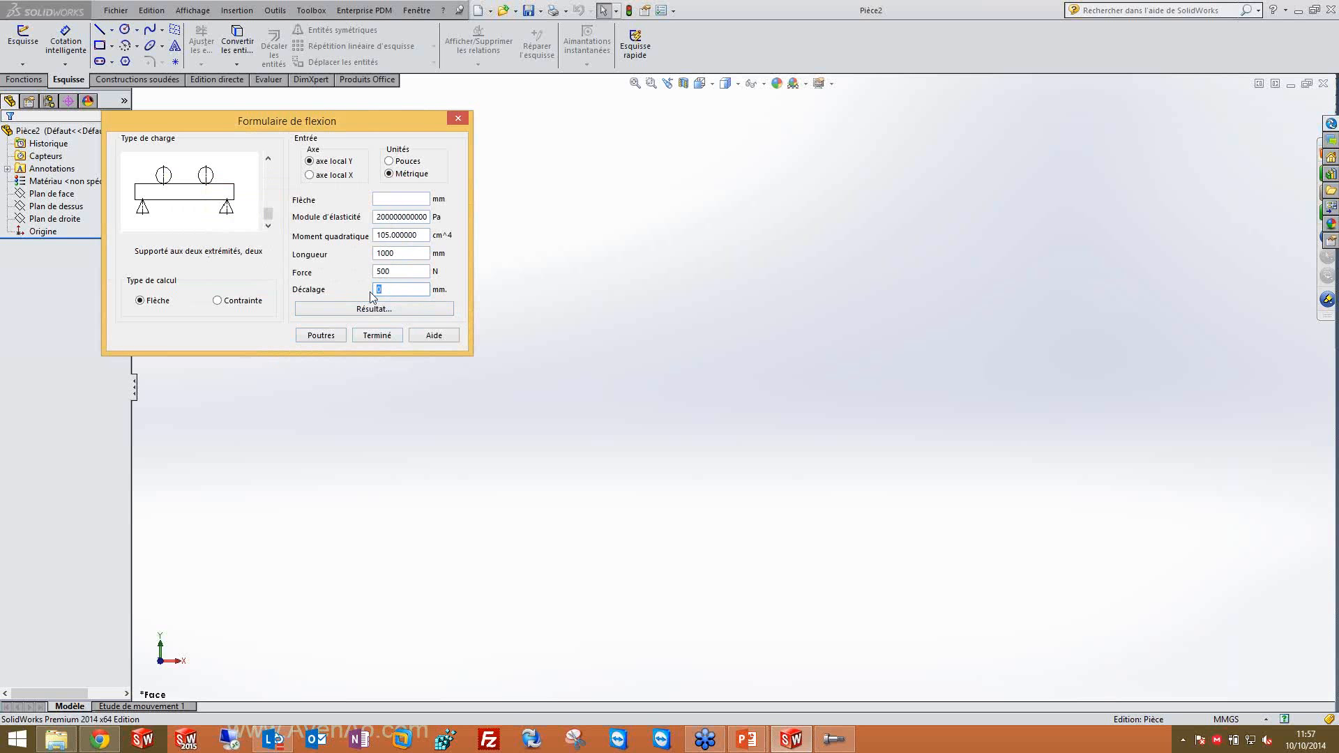
{"action": "type", "text": "100"}
{"action": "left_click", "coordinate": [268, 159]}
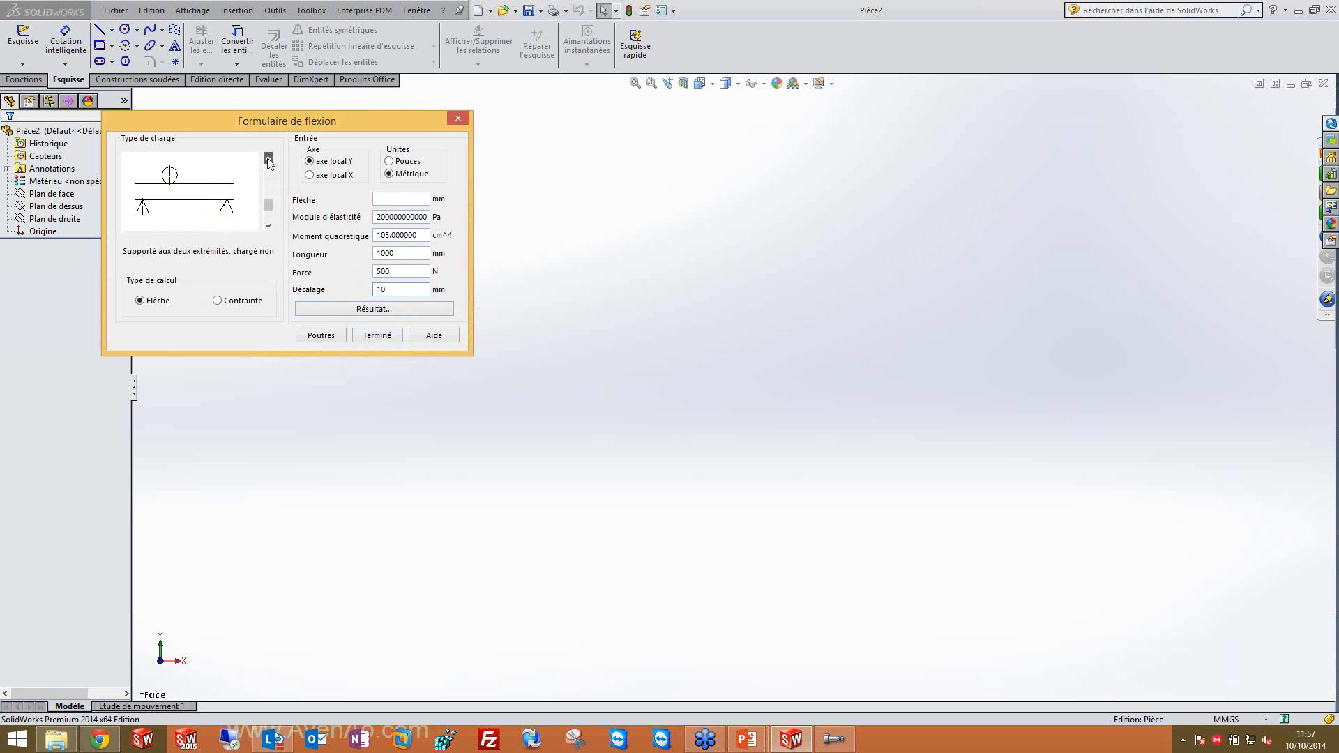
{"action": "left_click", "coordinate": [268, 160]}
{"action": "left_click", "coordinate": [268, 160]}
{"action": "left_click", "coordinate": [269, 159]}
{"action": "left_click", "coordinate": [268, 159]}
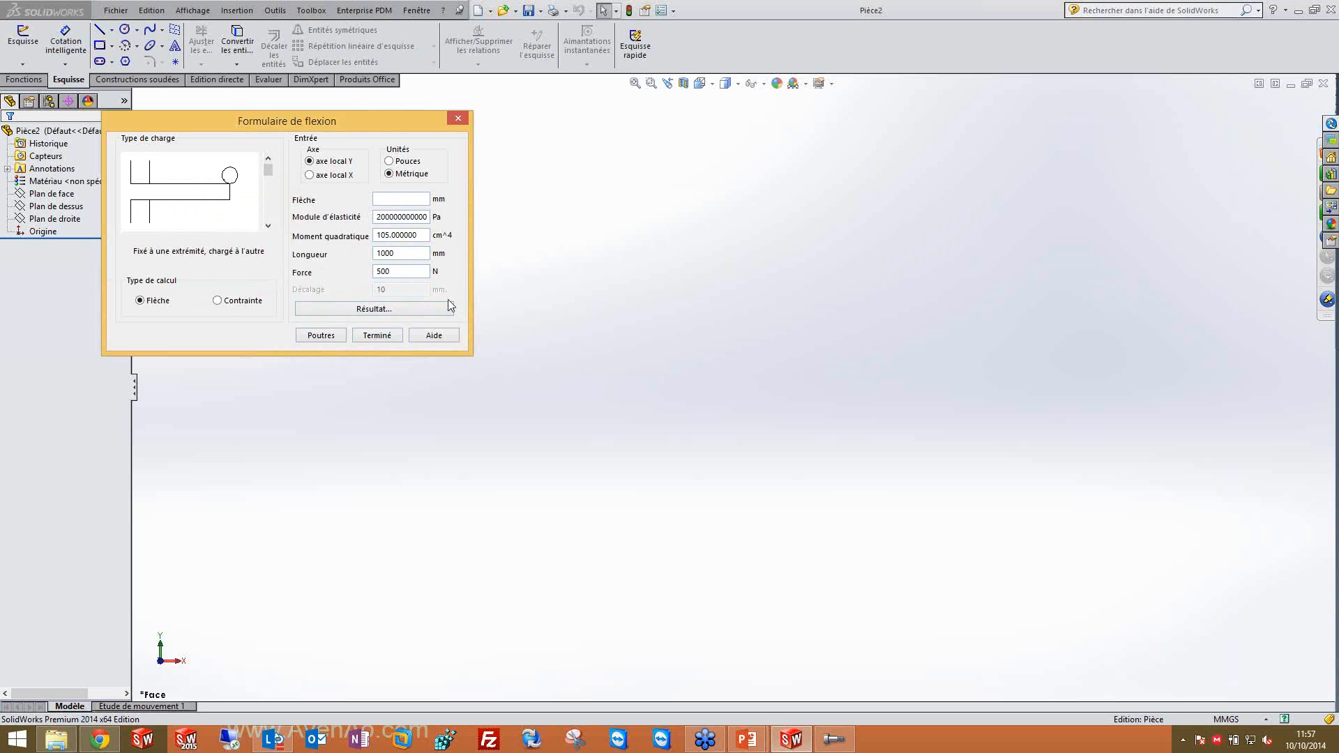
{"action": "left_click", "coordinate": [400, 308]}
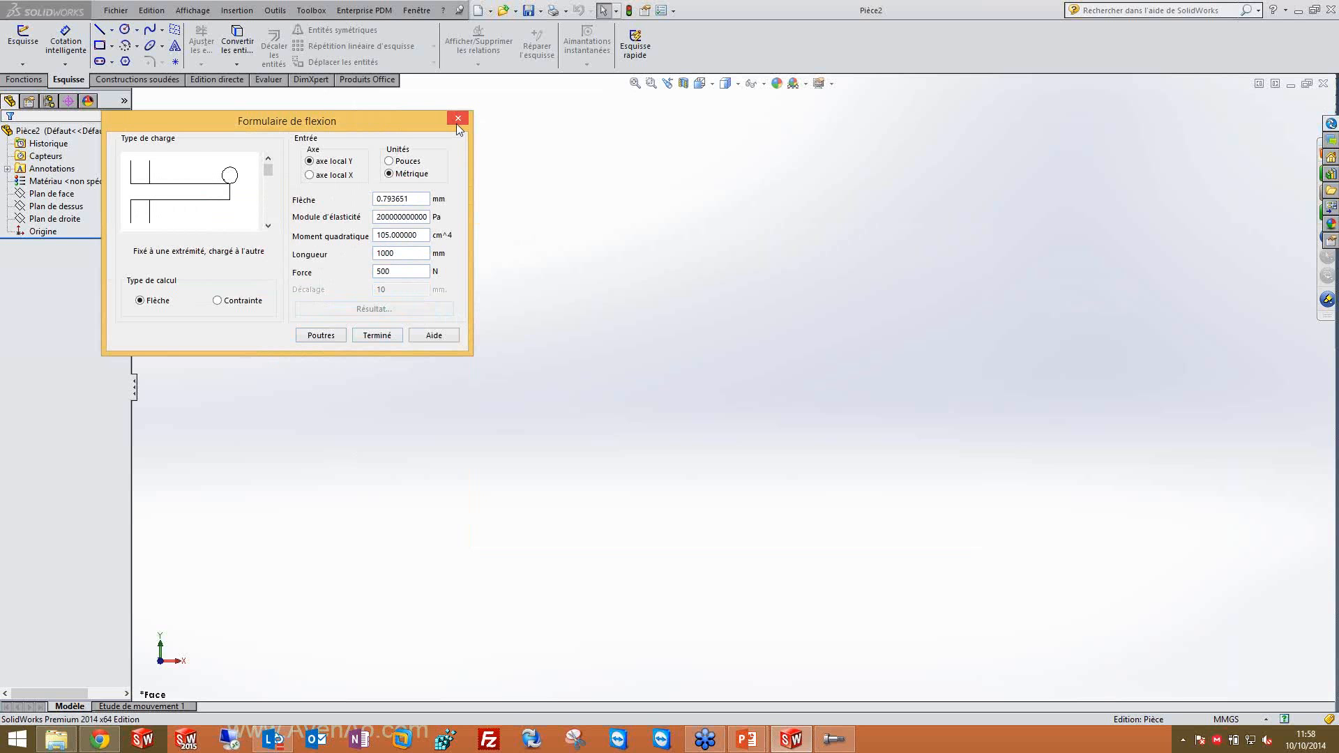
Switch to the PowerPoint slide show at the slide on the beam calculator.
{"action": "key", "text": "alt+Tab"}
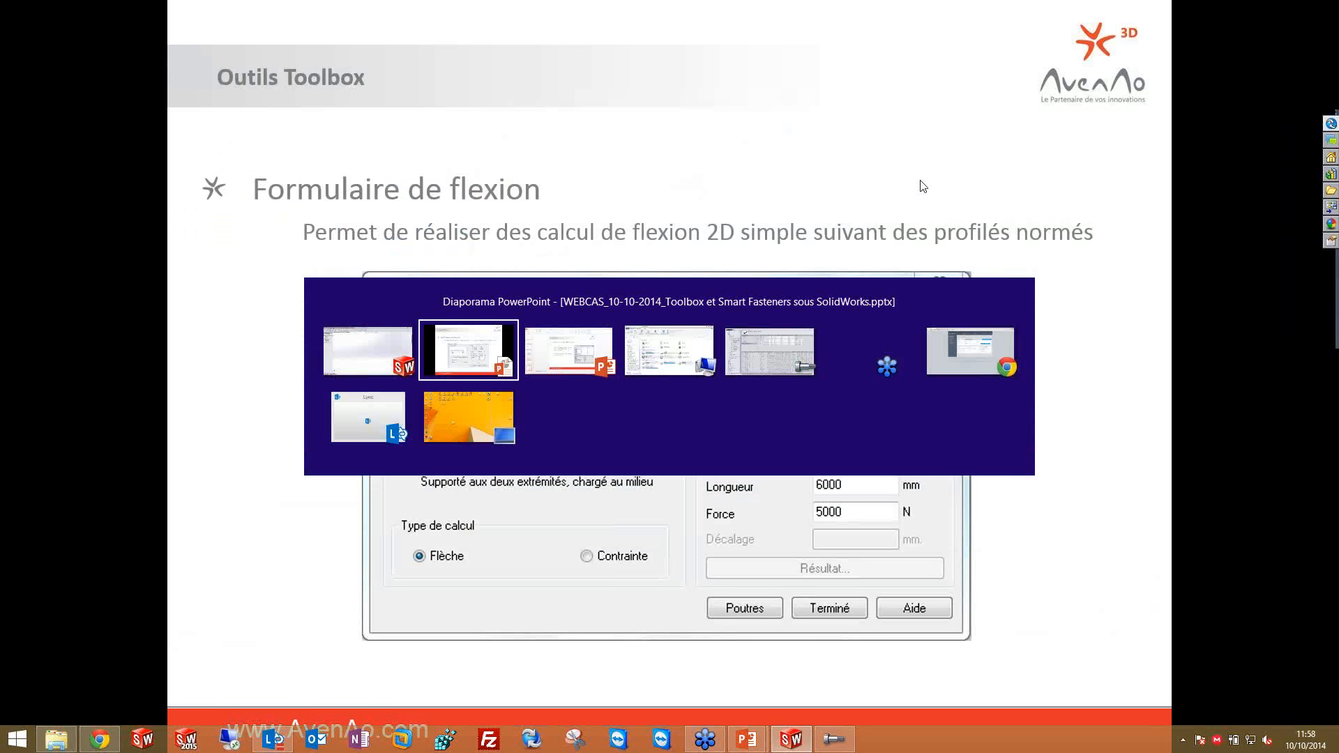
{"action": "key", "text": "alt+Tab"}
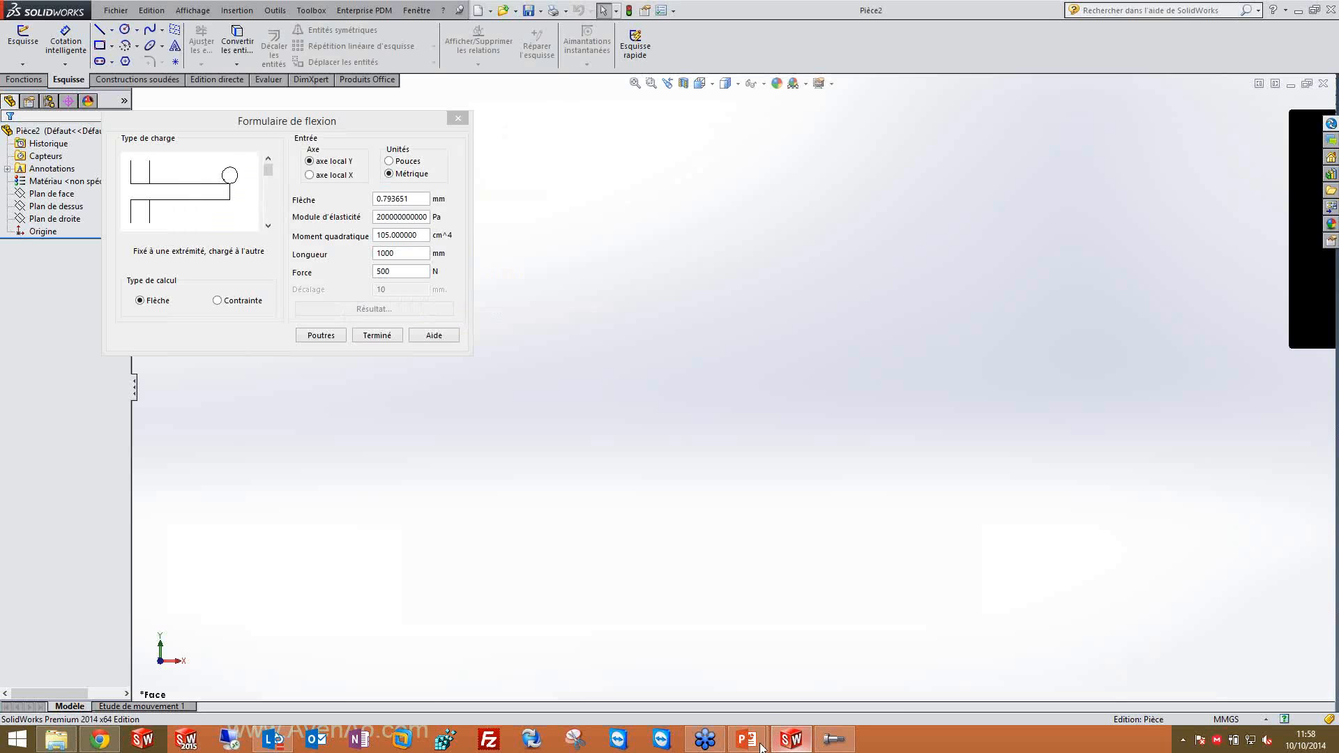
{"action": "mouse_move", "coordinate": [747, 739]}
{"action": "left_click", "coordinate": [826, 663]}
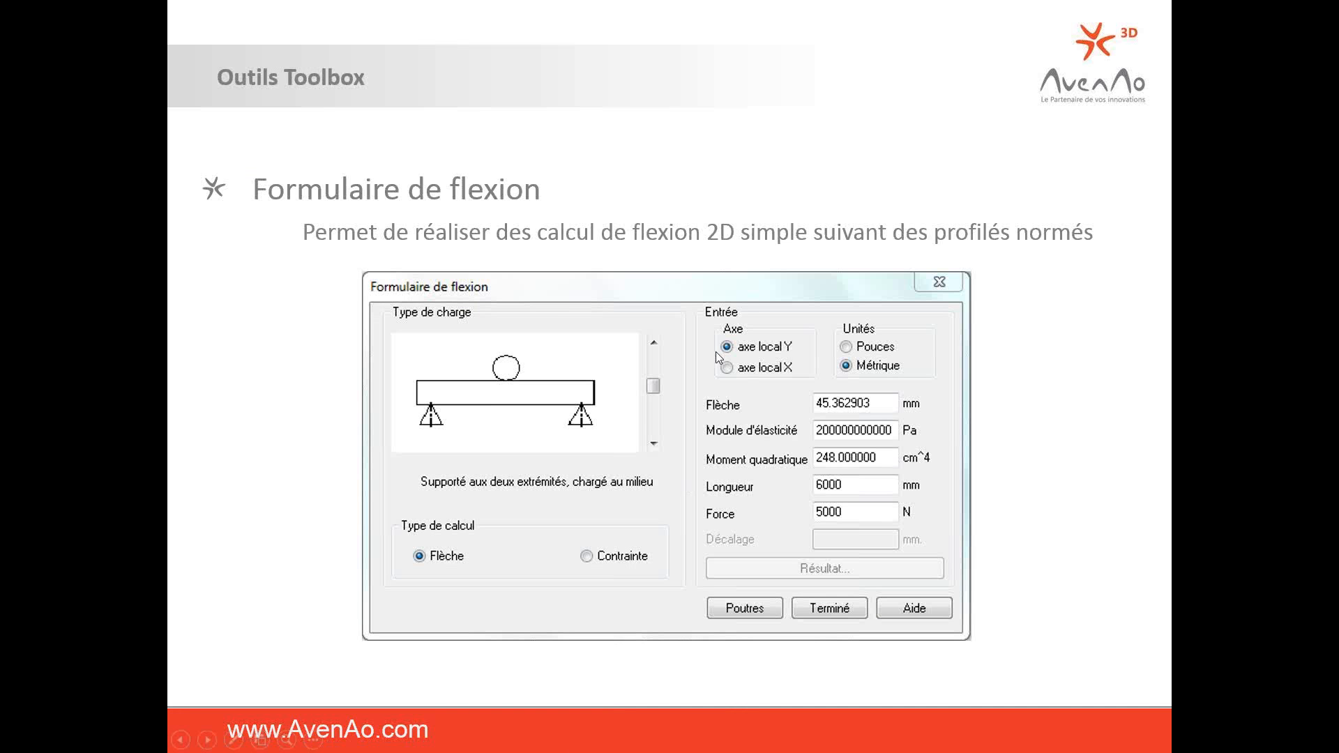
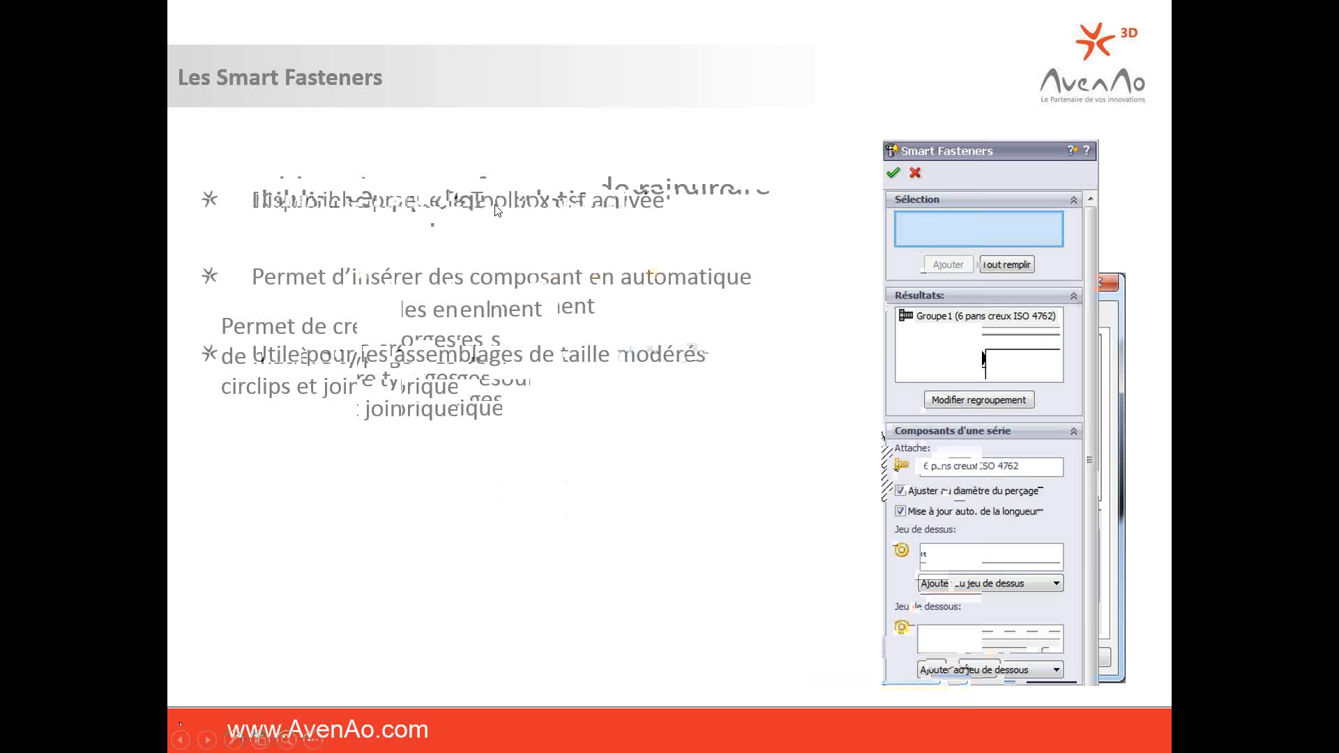
Return to SolidWorks, close the Rainures dialog and open General assembly.SLDASM from the Cylindrical reducer V 1.1 Assemblies folder on drive F.
{"action": "key", "text": "alt+Tab"}
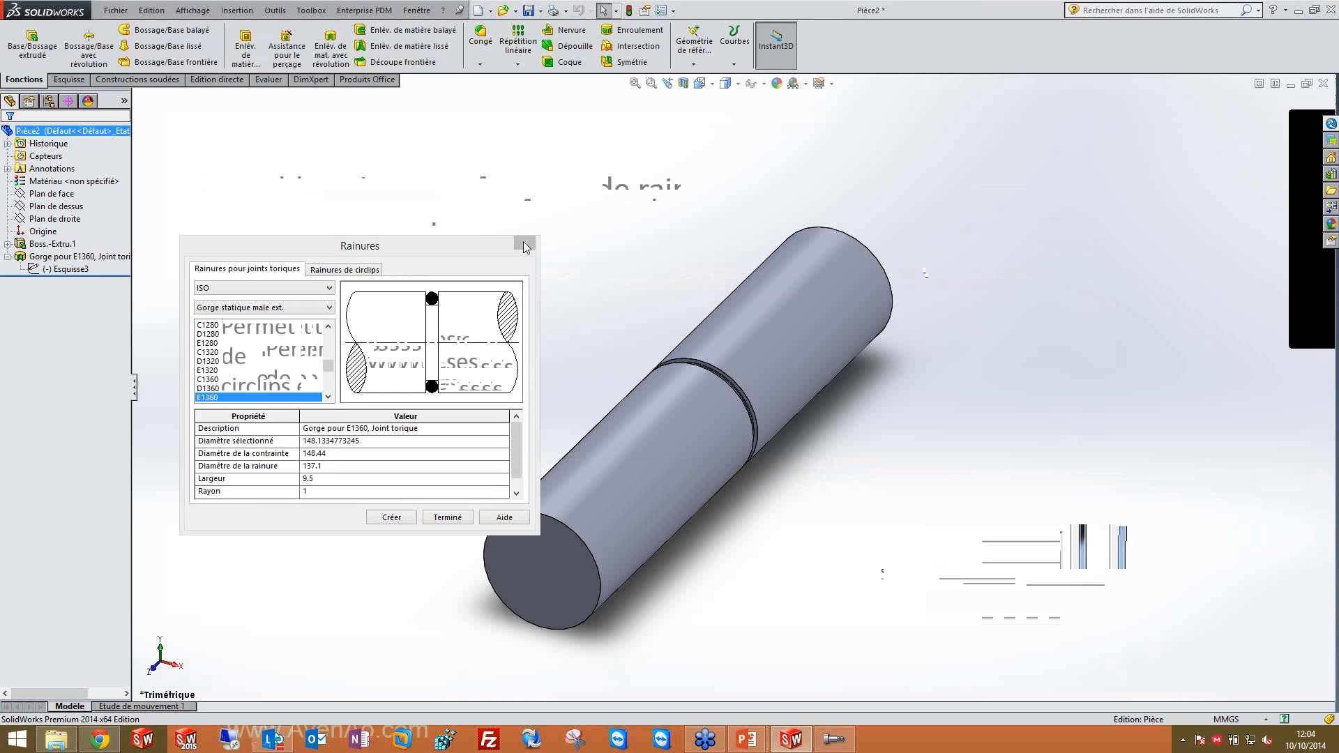
{"action": "left_click", "coordinate": [525, 245]}
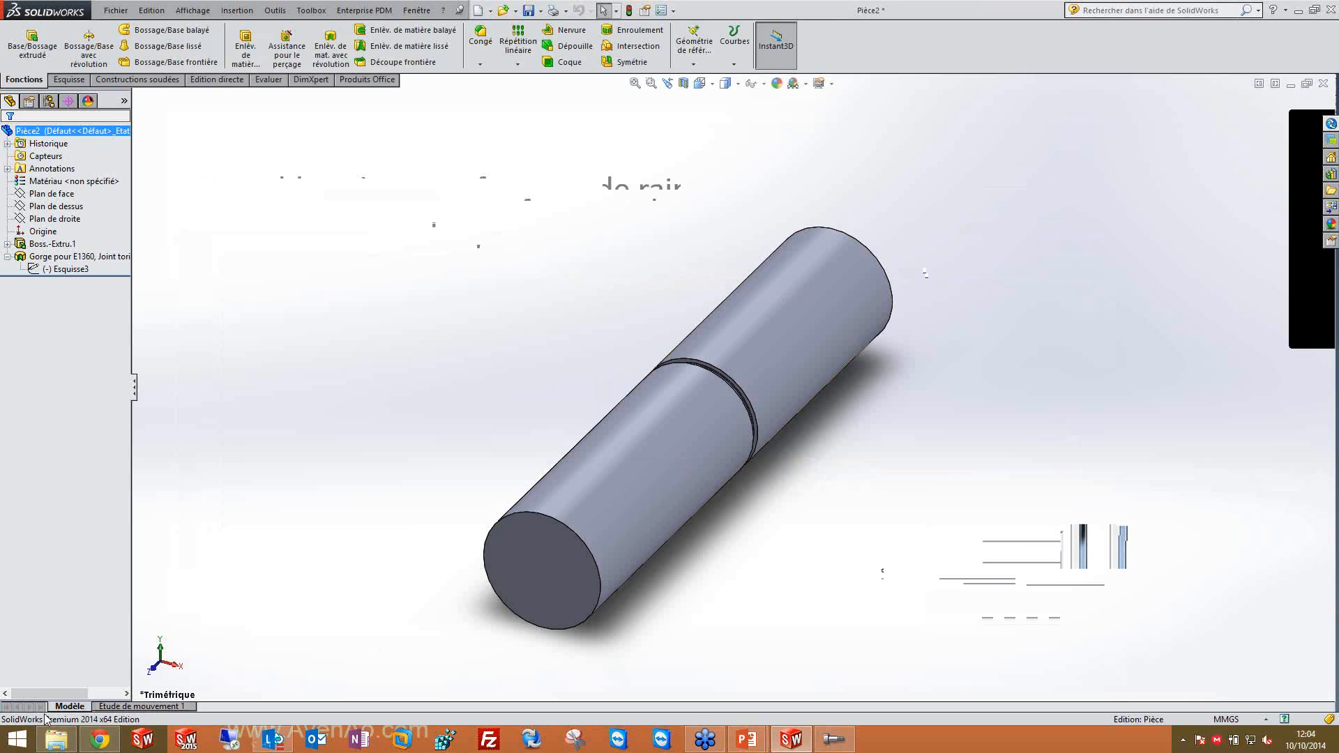
{"action": "left_click", "coordinate": [56, 739]}
{"action": "left_click", "coordinate": [401, 308]}
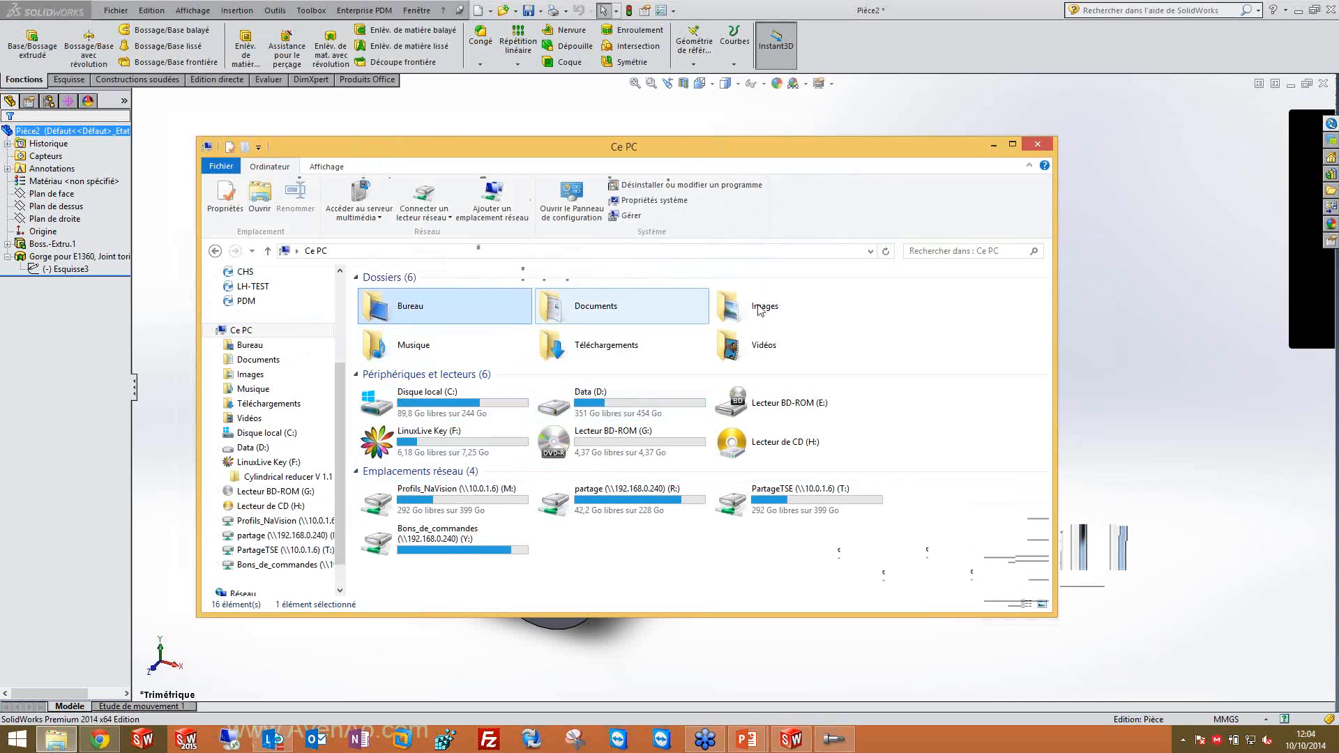
{"action": "double_click", "coordinate": [488, 443]}
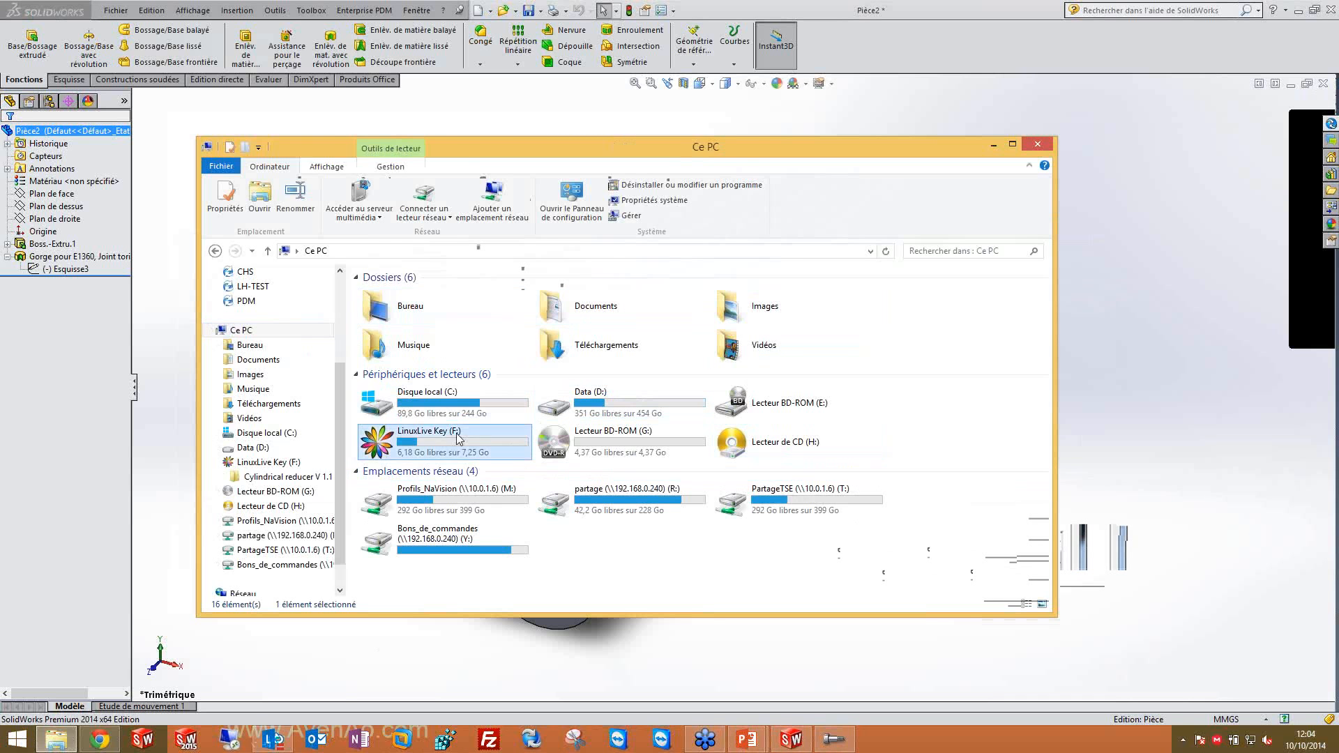
{"action": "double_click", "coordinate": [445, 296]}
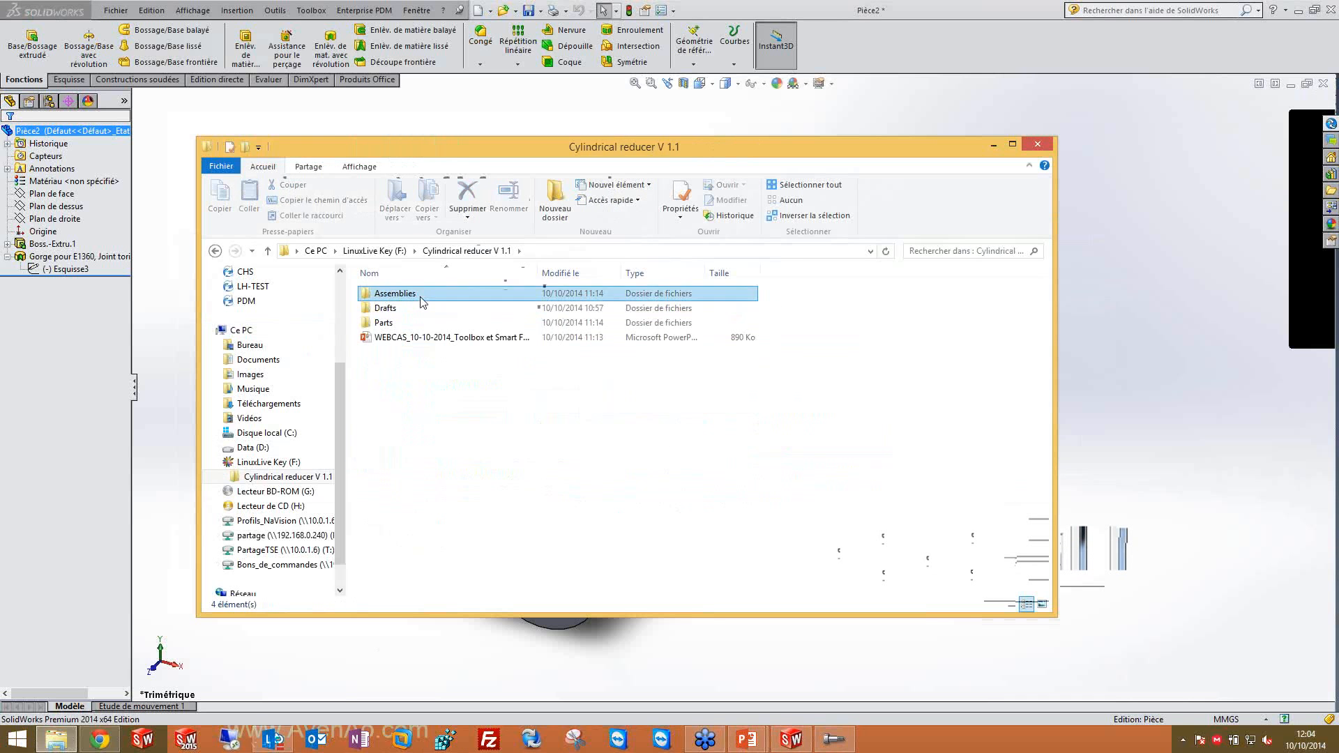
{"action": "double_click", "coordinate": [422, 294]}
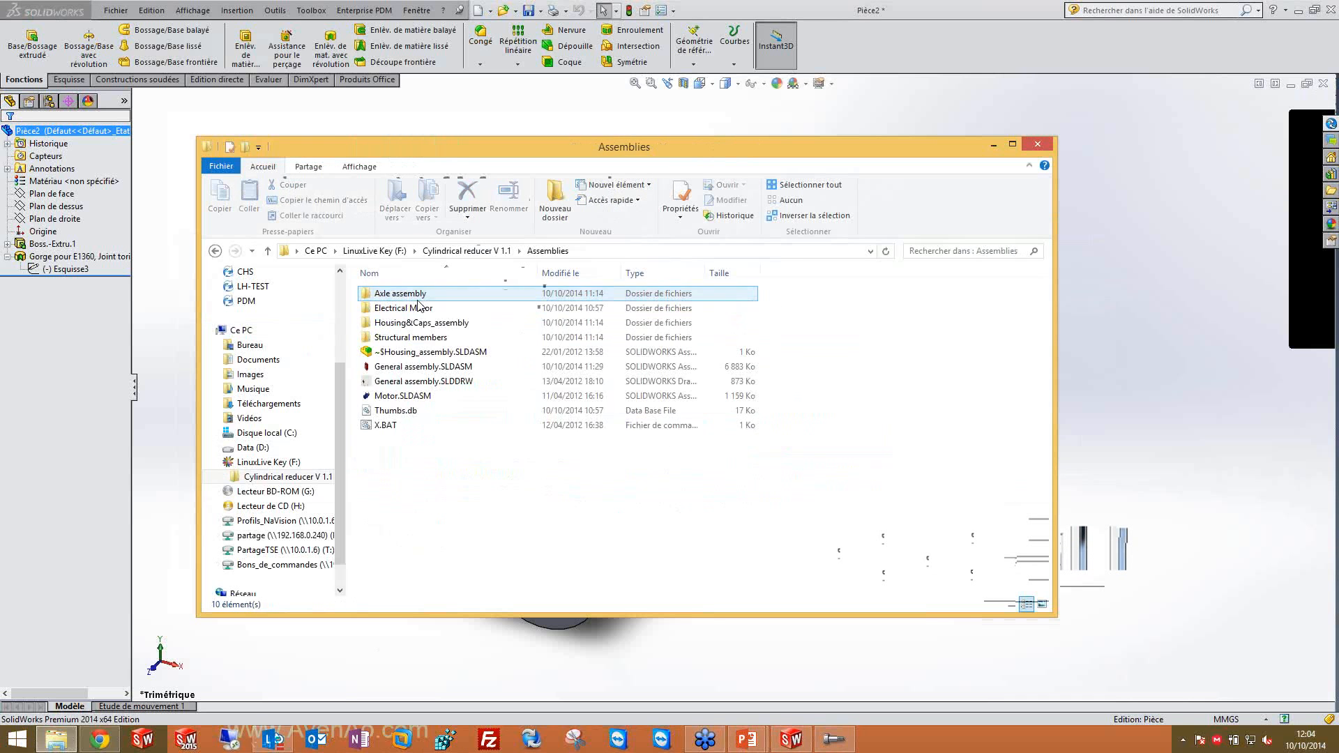
{"action": "double_click", "coordinate": [419, 367]}
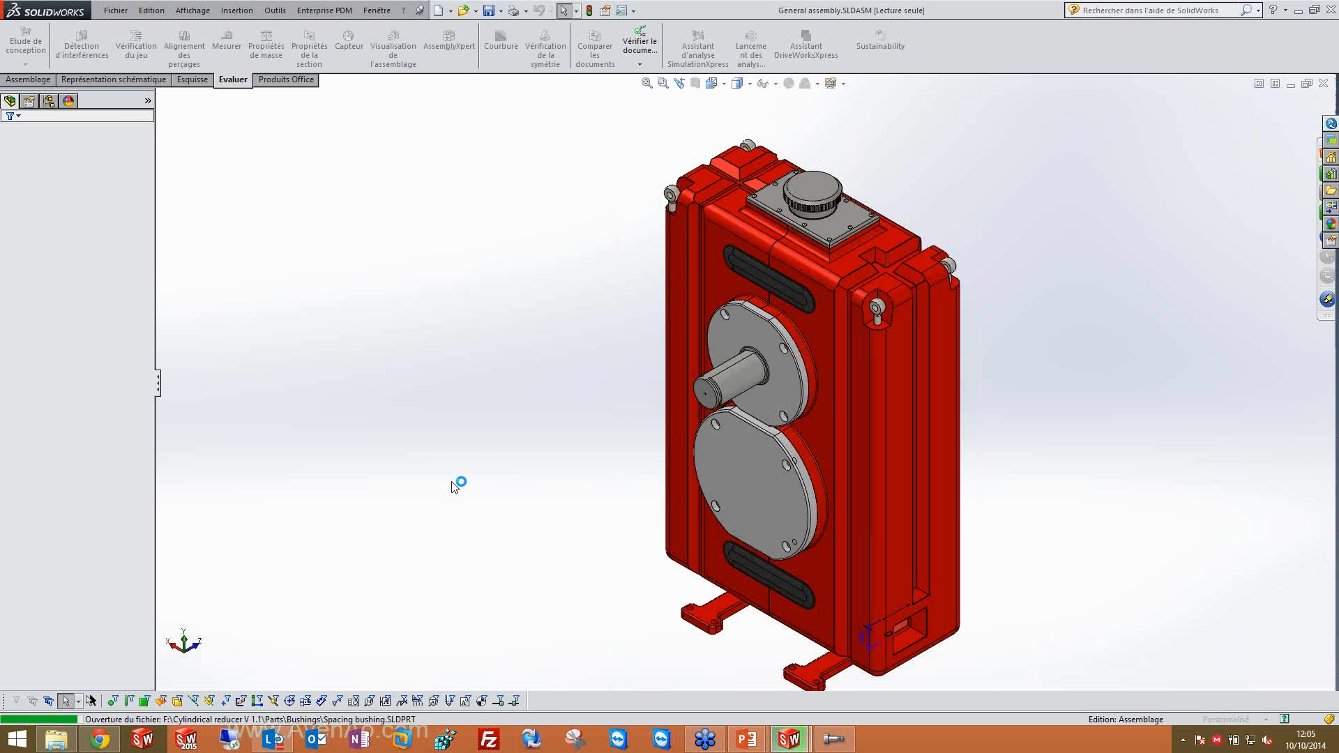
{"action": "left_click", "coordinate": [49, 181]}
{"action": "left_click", "coordinate": [165, 204]}
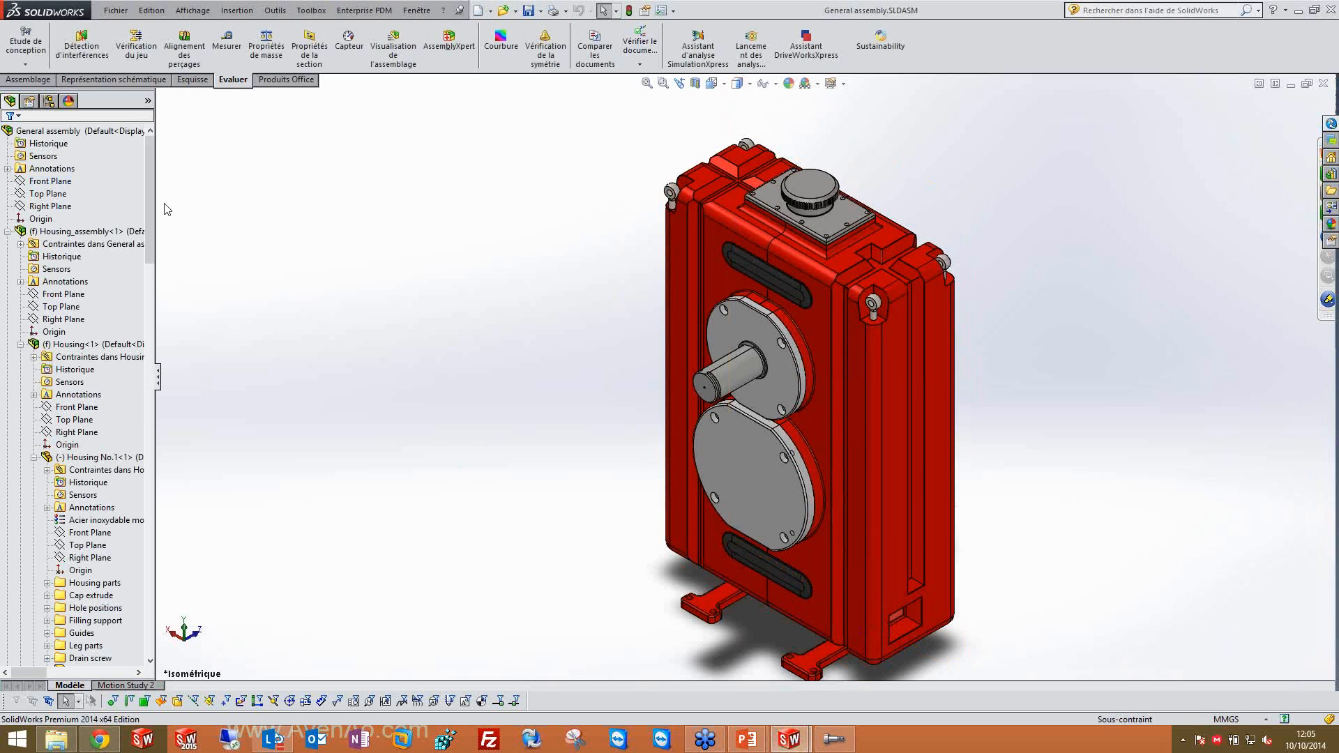
Start Smart Fasteners on the reducer assembly and look through its expanded component tree.
{"action": "left_click", "coordinate": [34, 81]}
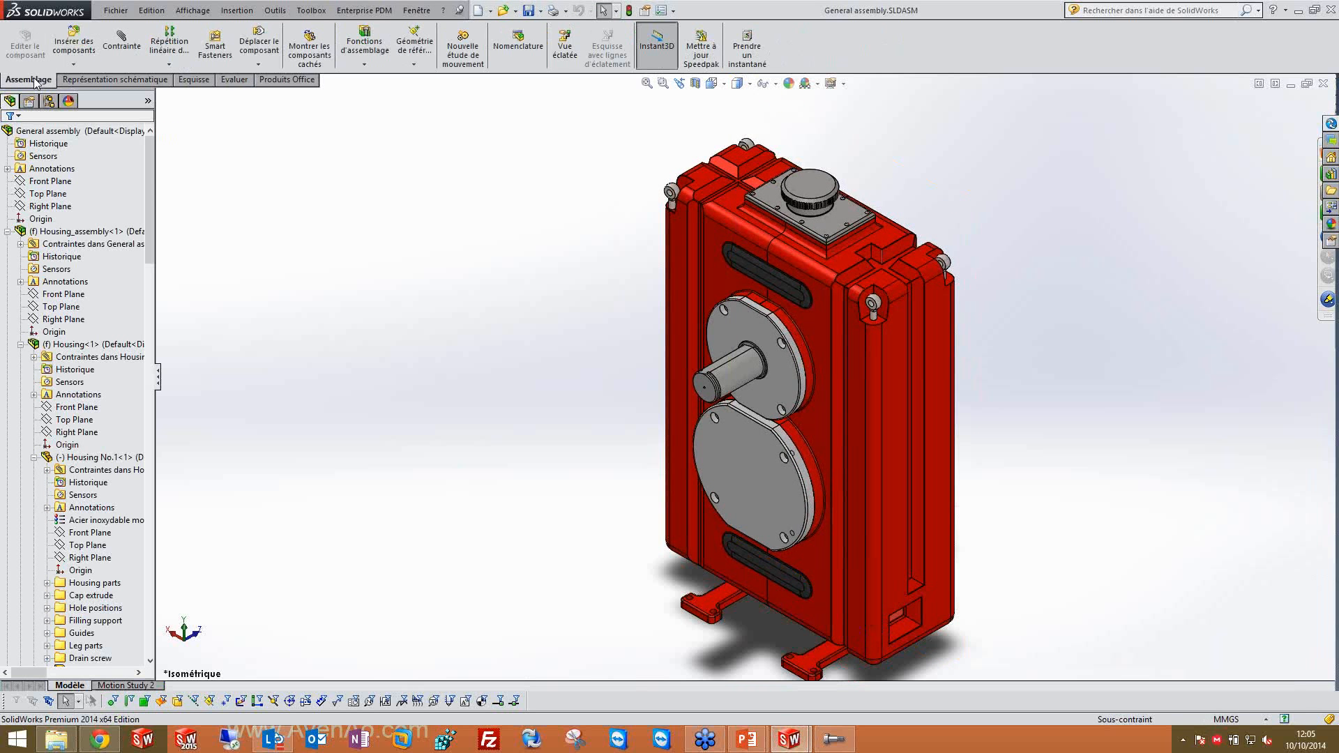
{"action": "left_click", "coordinate": [222, 55]}
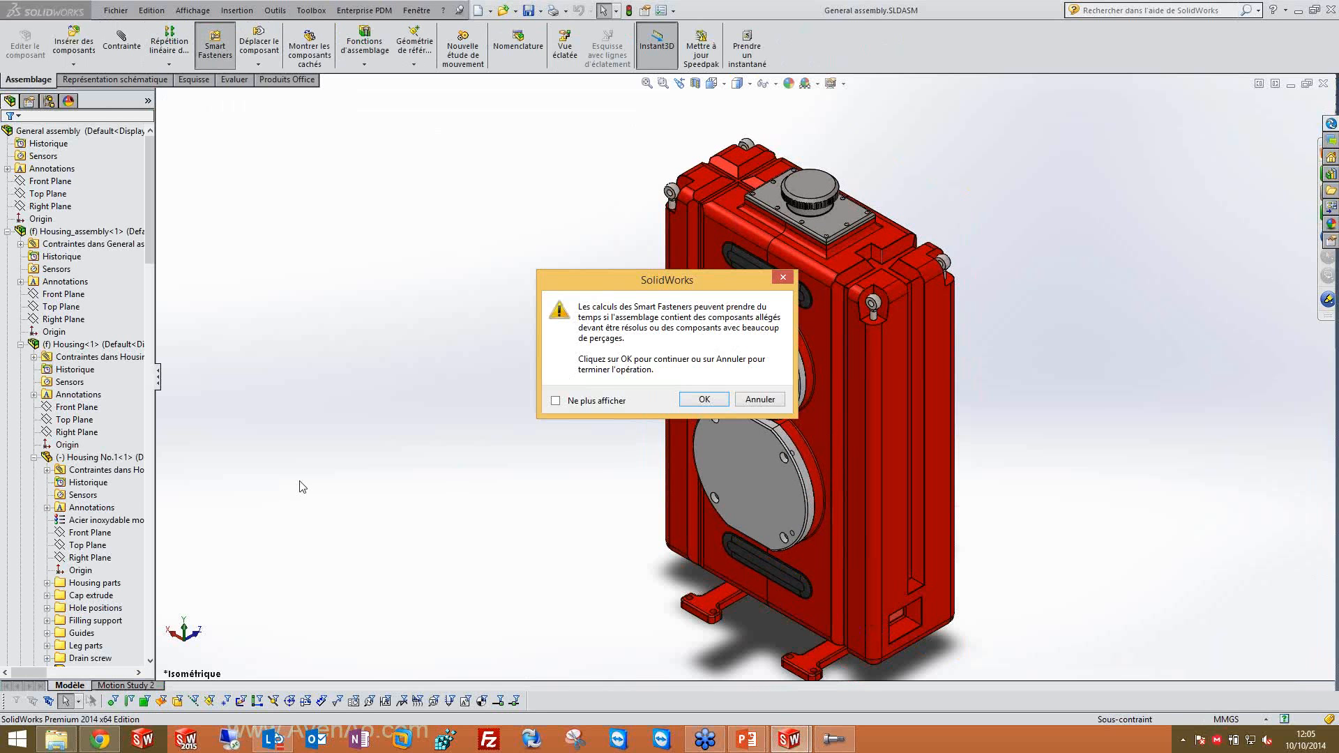
{"action": "left_click", "coordinate": [705, 399]}
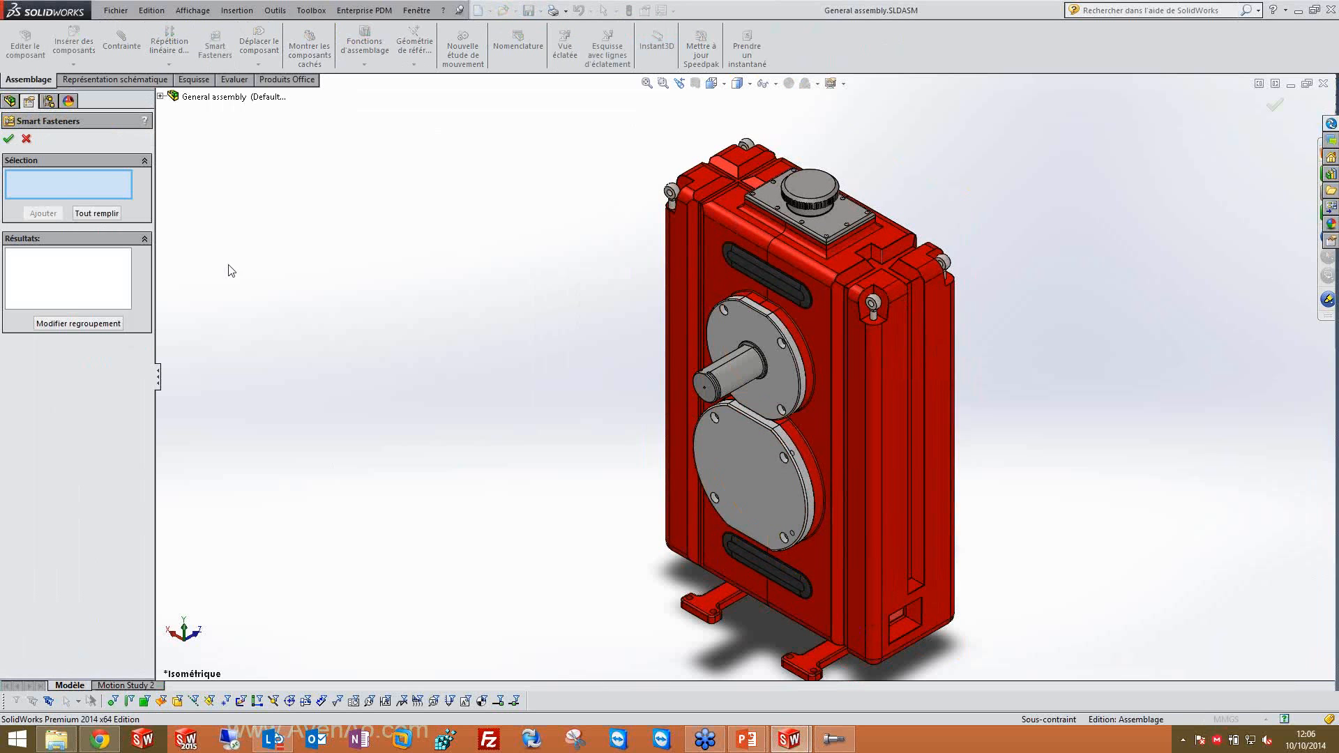
{"action": "left_click", "coordinate": [160, 96]}
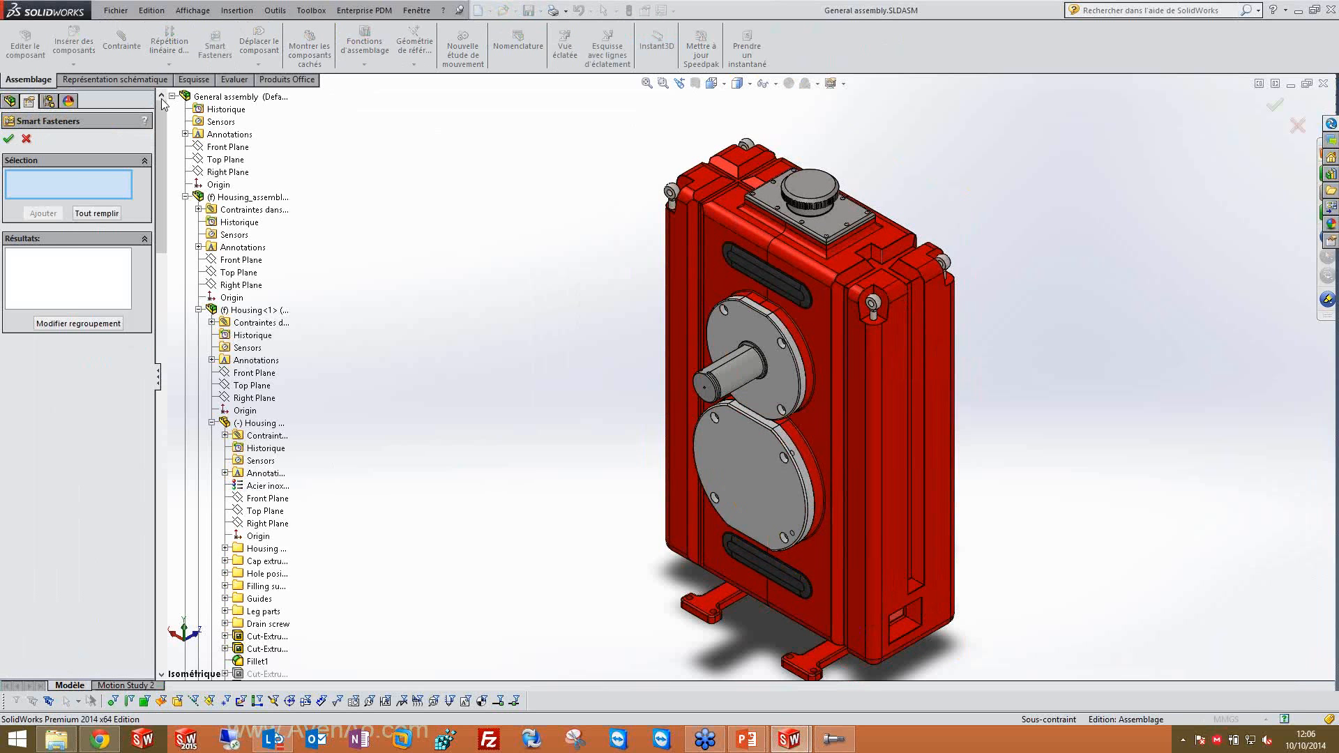
{"action": "scroll", "coordinate": [256, 279], "scroll_direction": "down", "scroll_amount": 2}
{"action": "scroll", "coordinate": [255, 277], "scroll_direction": "down", "scroll_amount": 10}
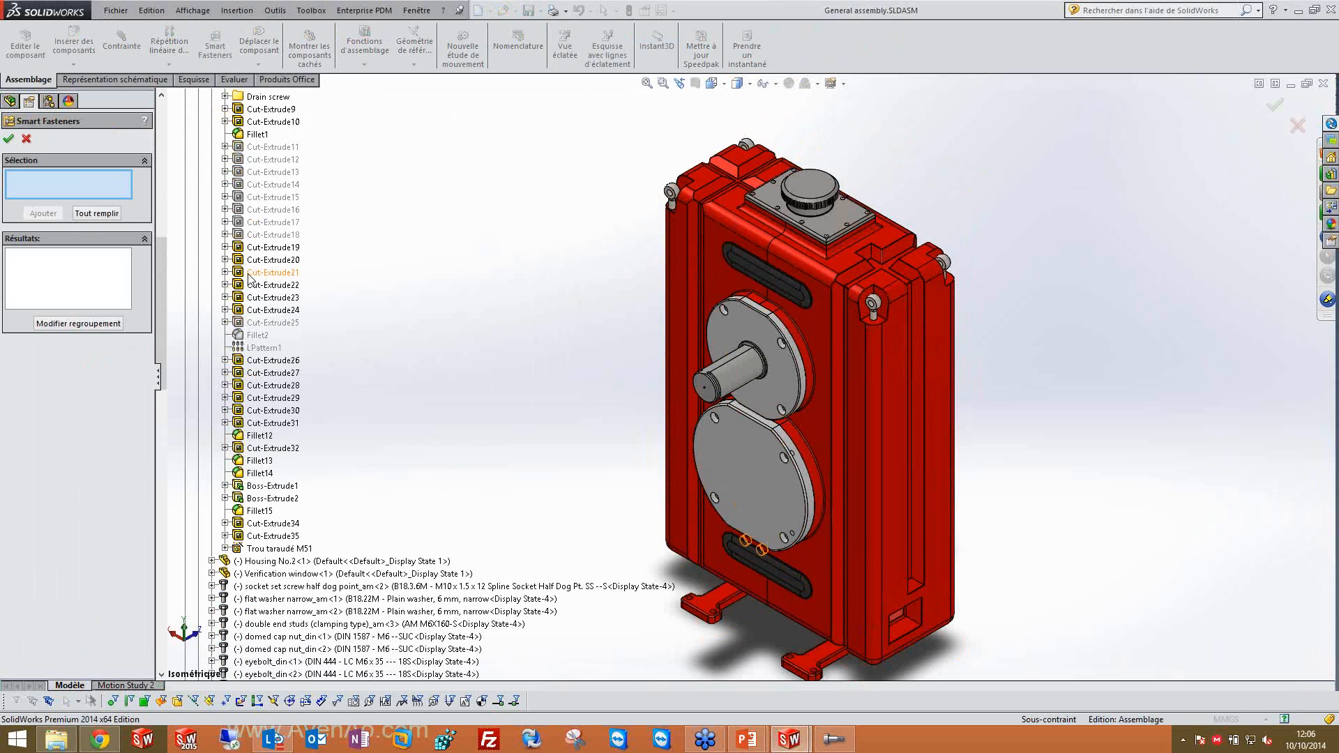
{"action": "scroll", "coordinate": [251, 277], "scroll_direction": "down", "scroll_amount": 15}
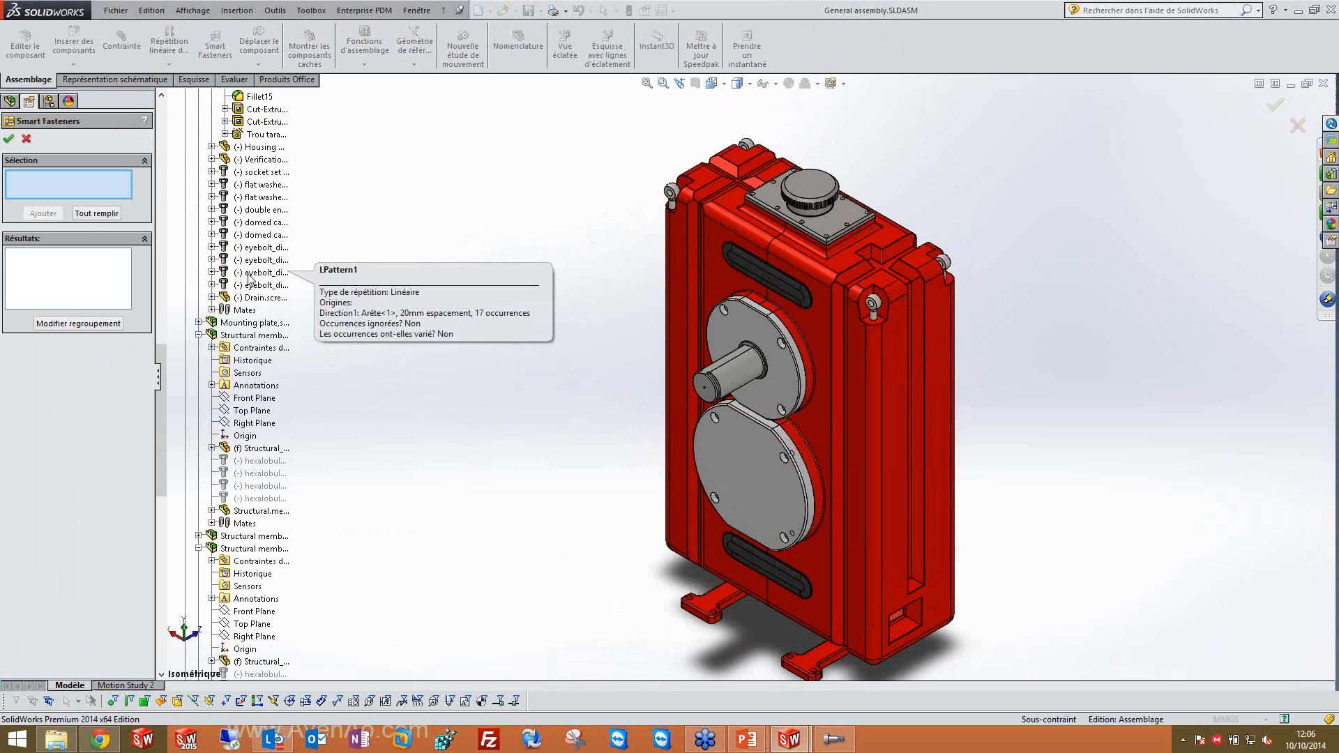
{"action": "scroll", "coordinate": [251, 274], "scroll_direction": "up", "scroll_amount": 20}
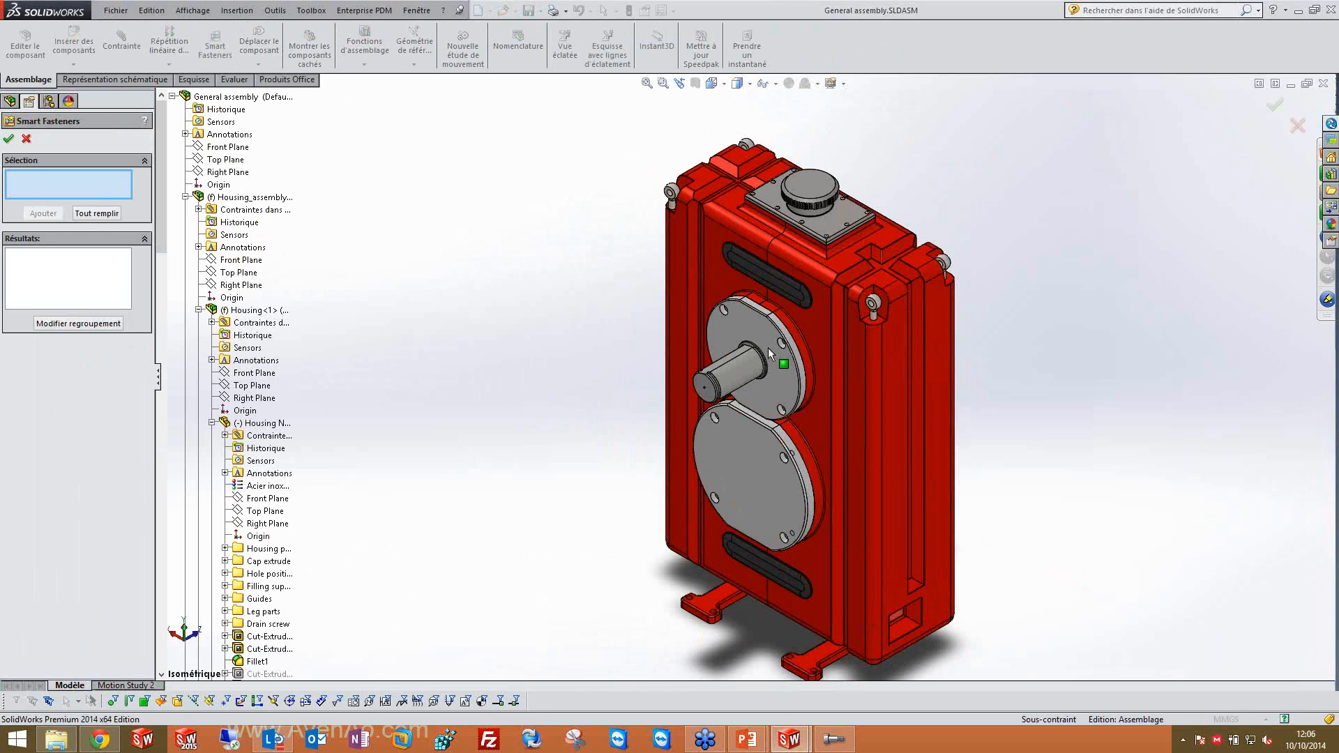
Try to apply Smart Fasteners by selecting the front face of the first-axle cap.
{"action": "scroll", "coordinate": [768, 347], "scroll_direction": "down", "scroll_amount": 5}
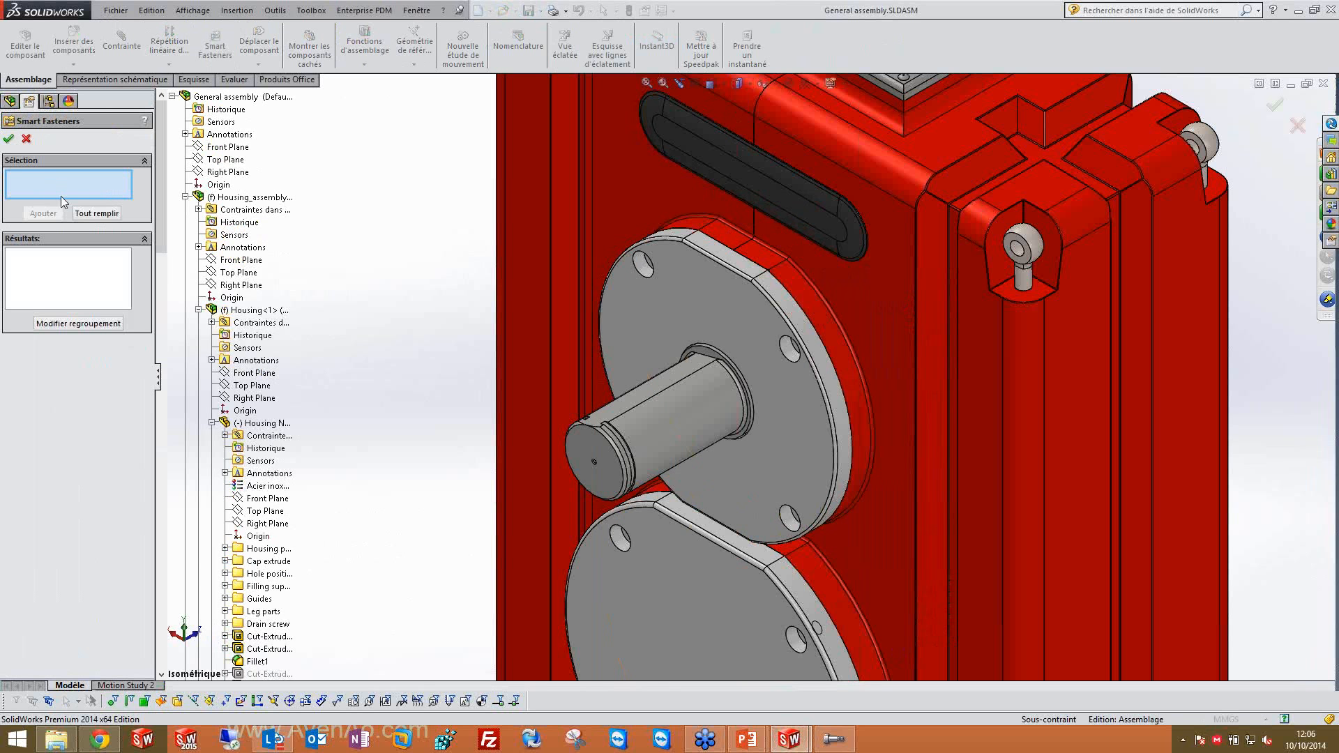
{"action": "left_click", "coordinate": [753, 348]}
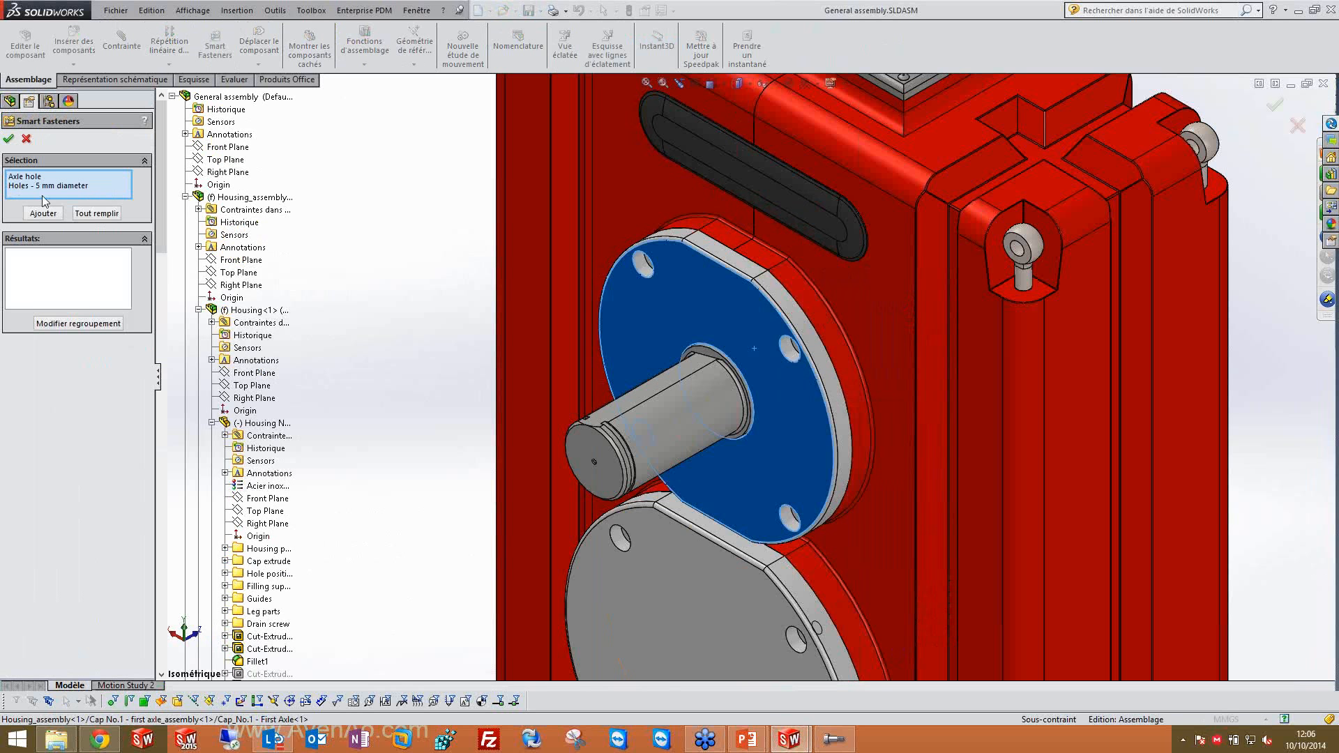
{"action": "left_click", "coordinate": [53, 283]}
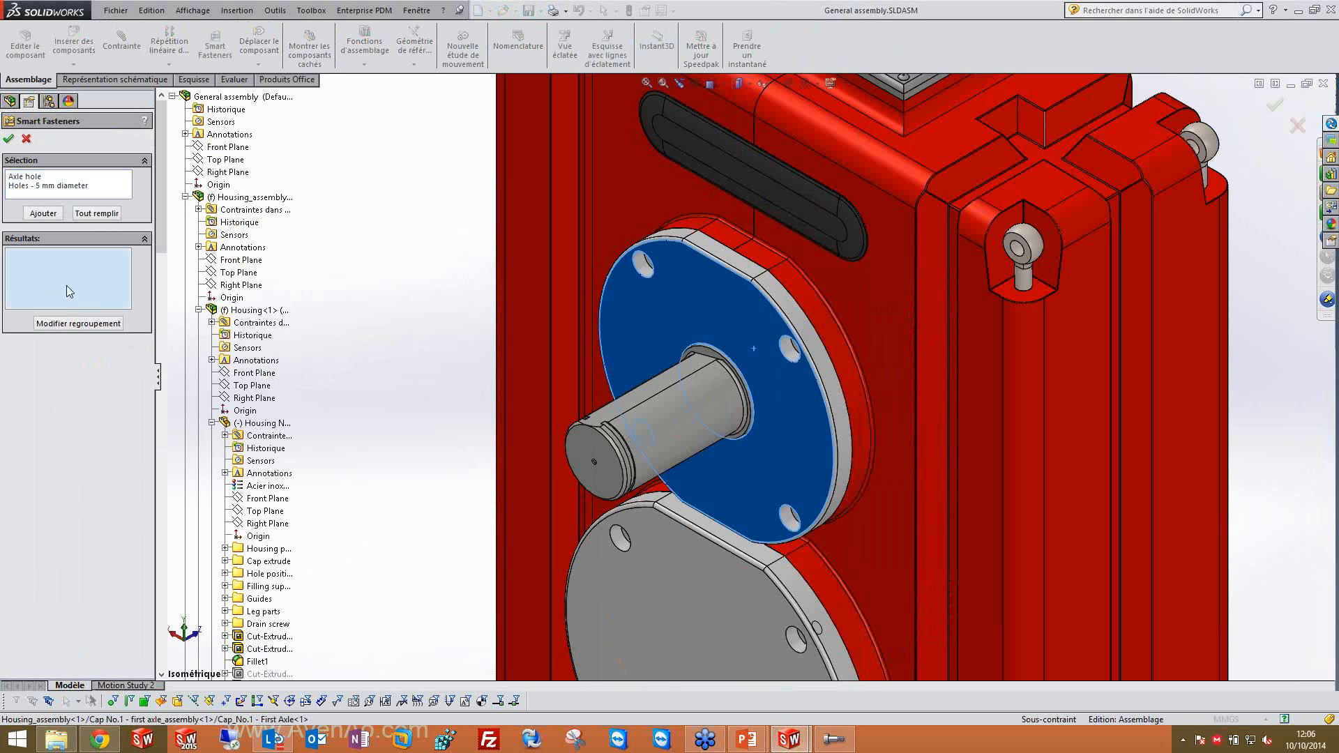
{"action": "left_click", "coordinate": [9, 139]}
{"action": "scroll", "coordinate": [104, 522], "scroll_direction": "down", "scroll_amount": 11}
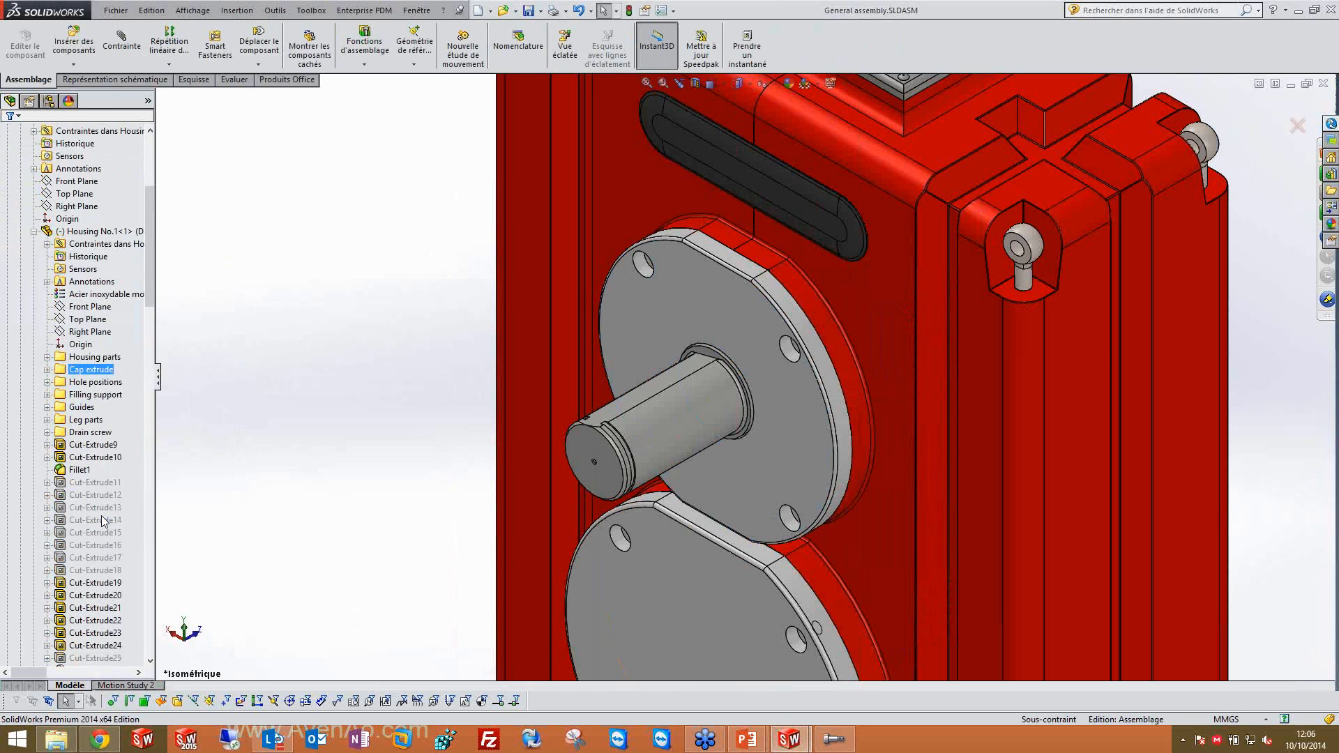
{"action": "scroll", "coordinate": [92, 524], "scroll_direction": "down", "scroll_amount": 4}
{"action": "scroll", "coordinate": [92, 524], "scroll_direction": "up", "scroll_amount": 3}
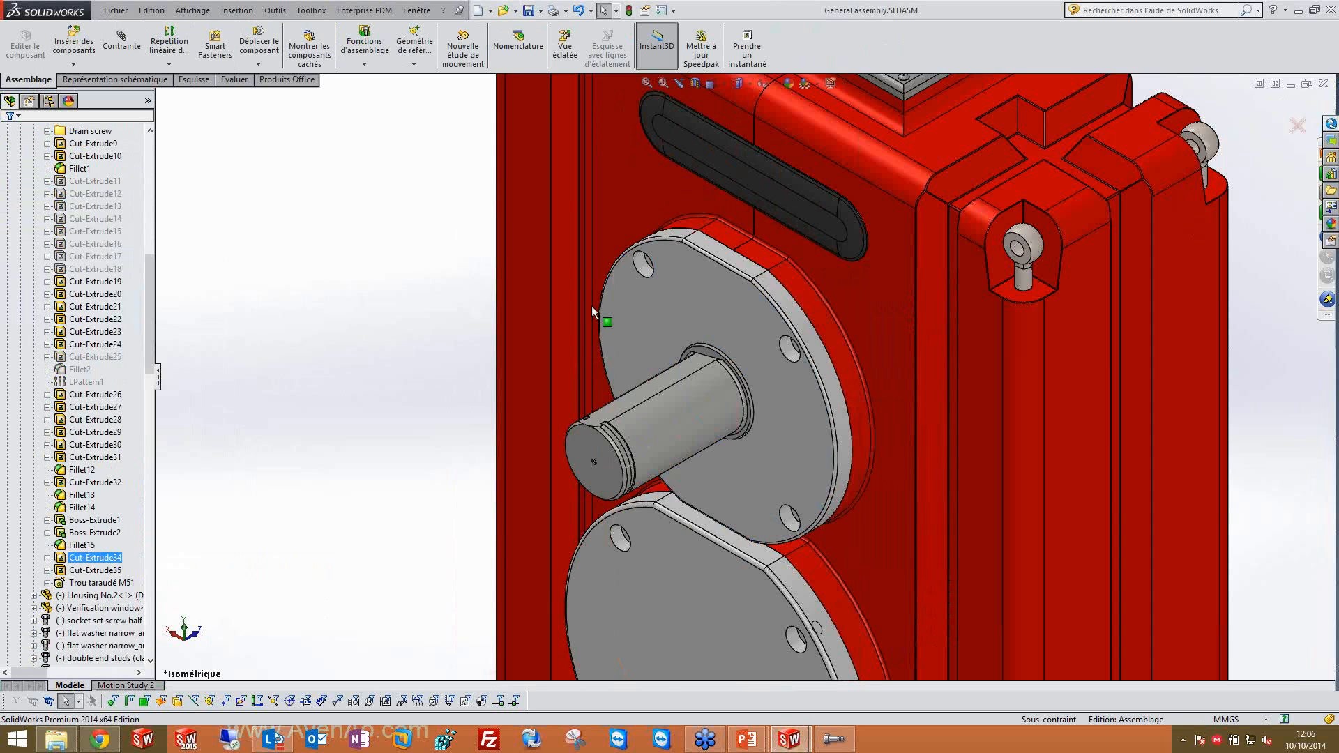
{"action": "scroll", "coordinate": [591, 305], "scroll_direction": "up", "scroll_amount": 7}
Restart Smart Fasteners, select a 5 mm hole on the first-axle cap and add fasteners to its hole group.
{"action": "left_click", "coordinate": [225, 44]}
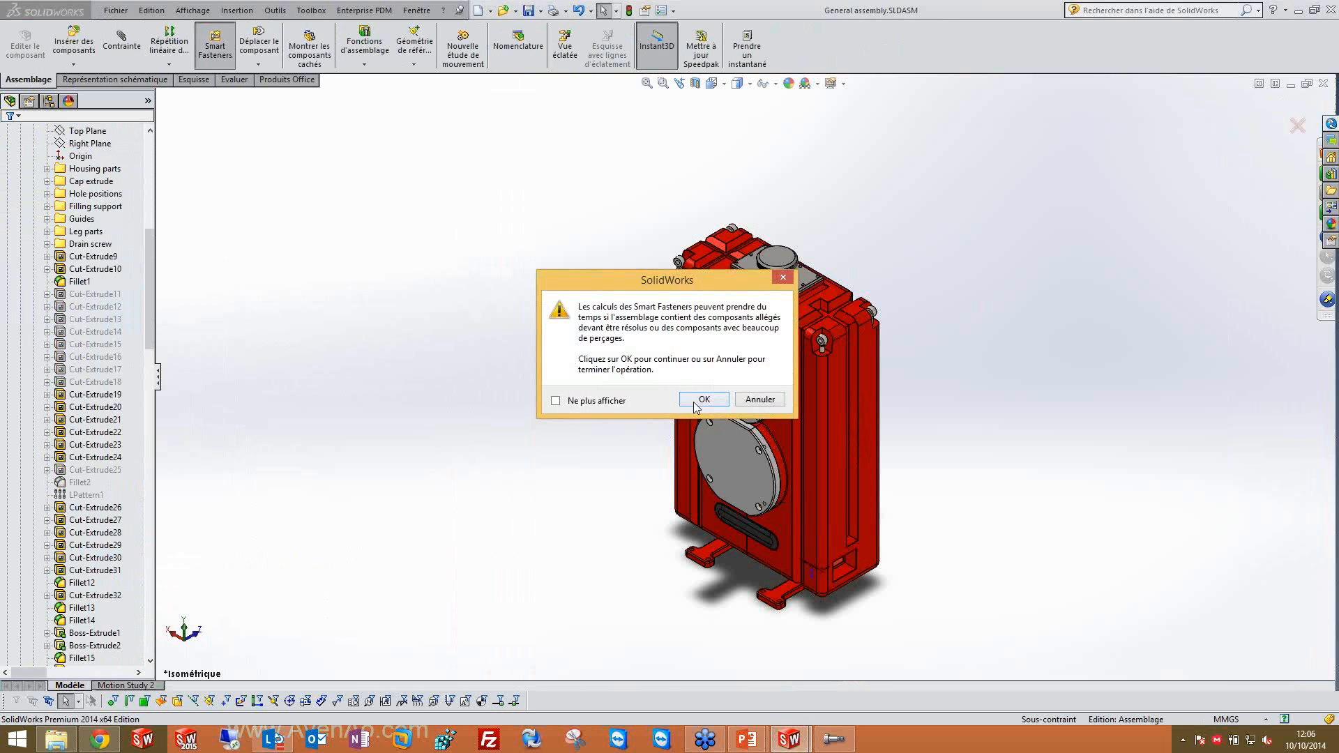
{"action": "left_click", "coordinate": [701, 401]}
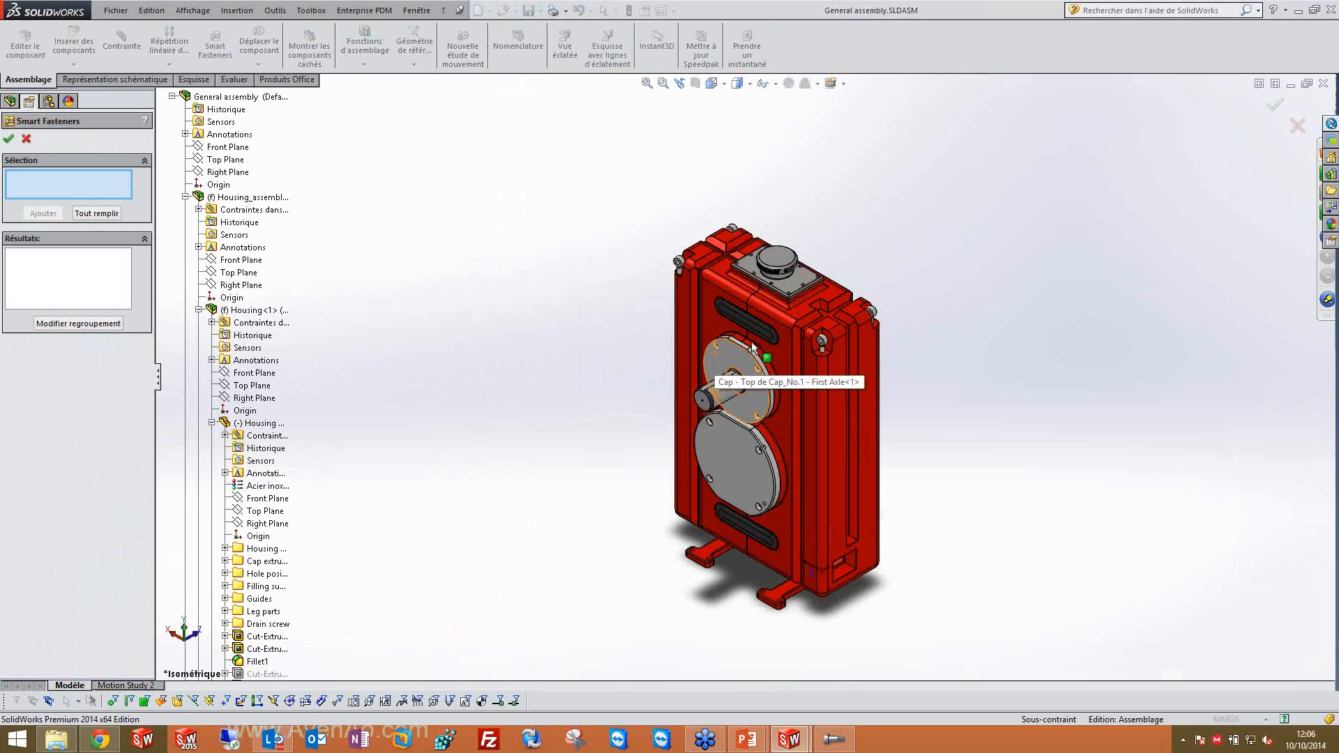
{"action": "scroll", "coordinate": [735, 352], "scroll_direction": "down", "scroll_amount": 8}
{"action": "left_click", "coordinate": [725, 367]}
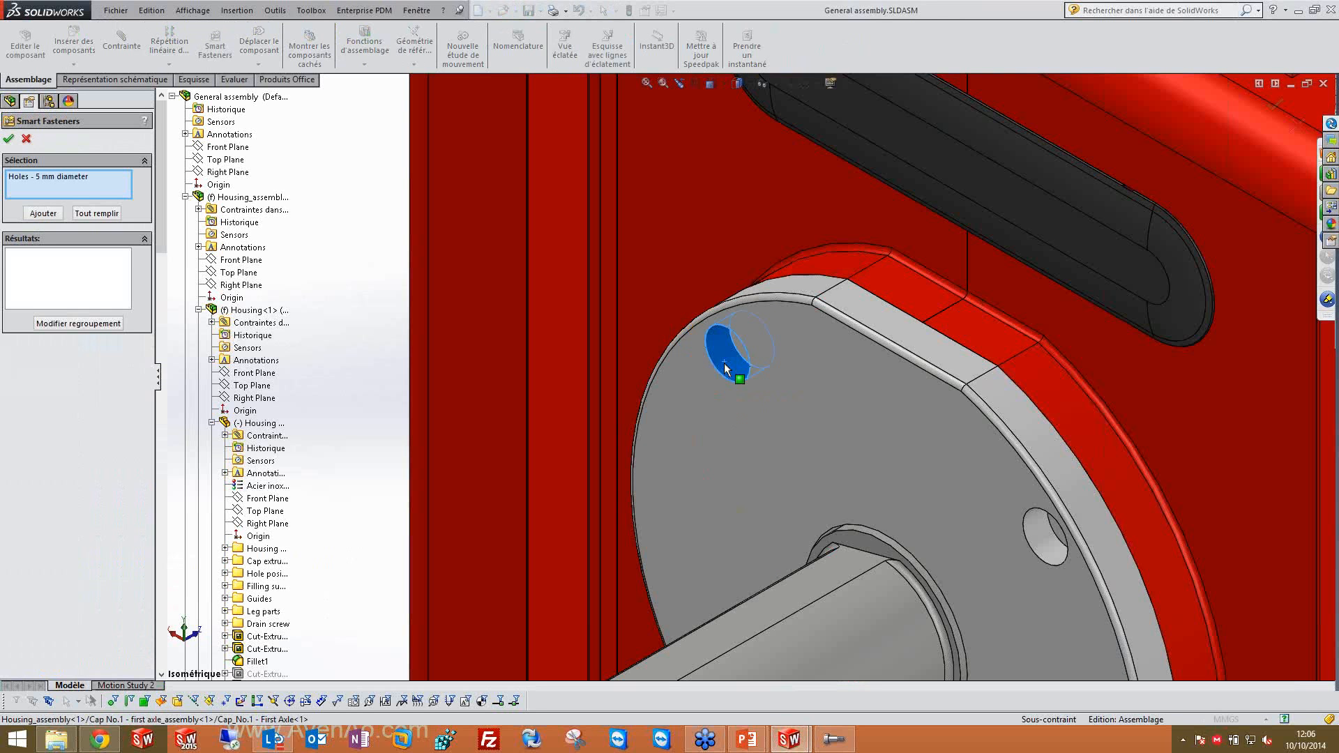
{"action": "left_click", "coordinate": [42, 213]}
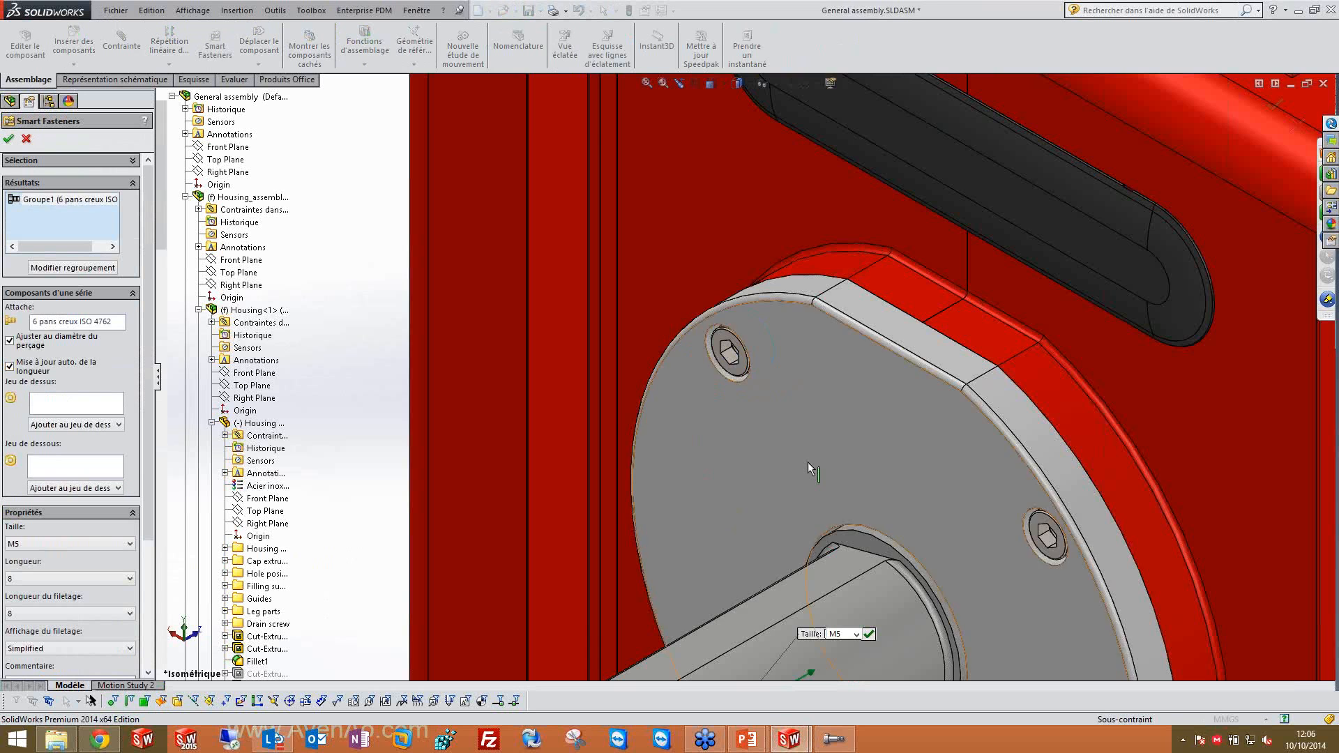
Review the length and thread display options of the M5 ISO 4762 screws and accept the fastener group.
{"action": "scroll", "coordinate": [807, 462], "scroll_direction": "up", "scroll_amount": 3}
{"action": "scroll", "coordinate": [807, 461], "scroll_direction": "up", "scroll_amount": 2}
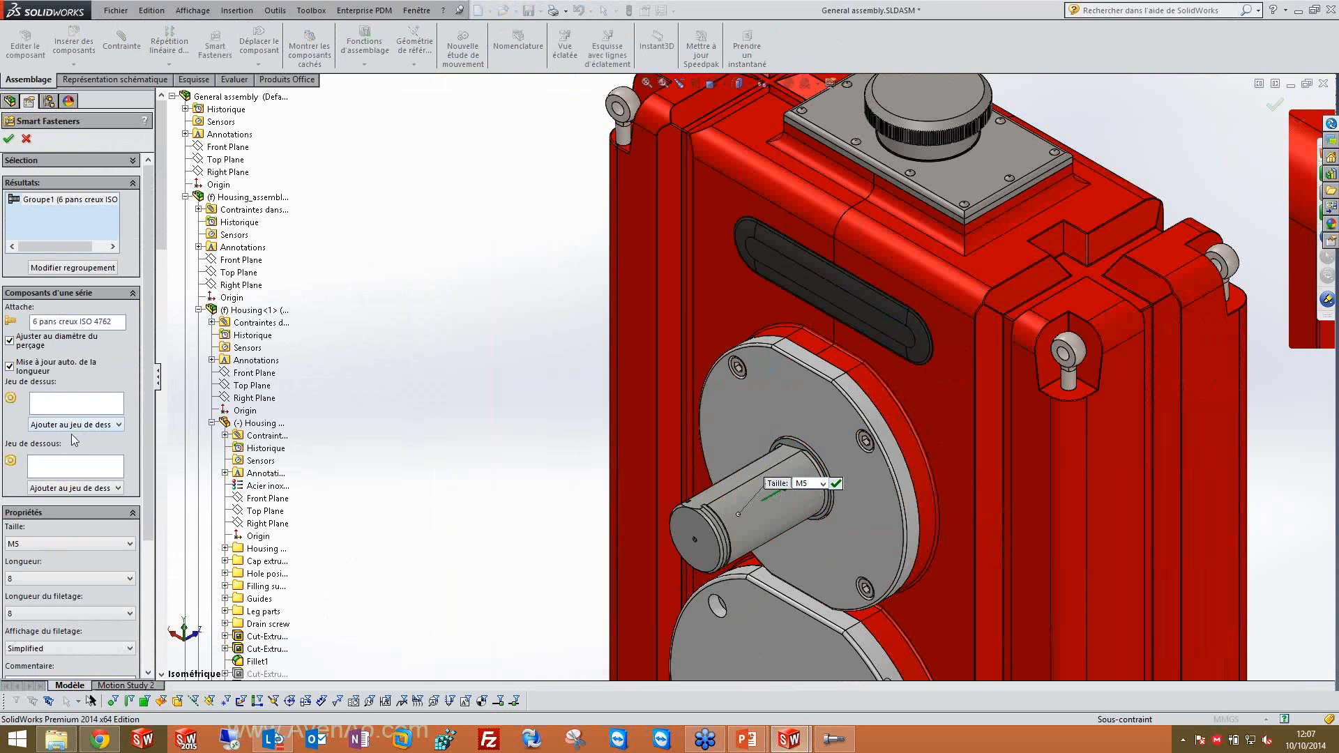
{"action": "scroll", "coordinate": [69, 440], "scroll_direction": "down", "scroll_amount": 5}
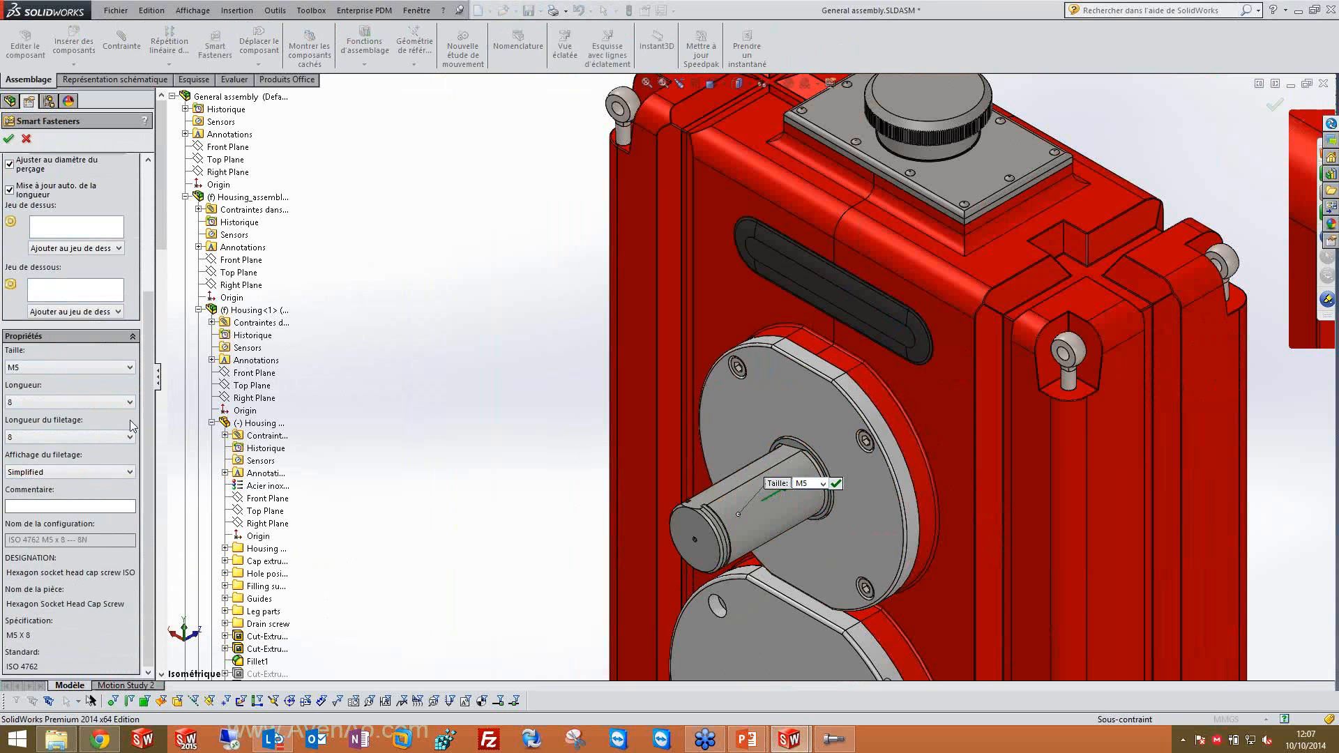
{"action": "left_click", "coordinate": [108, 403]}
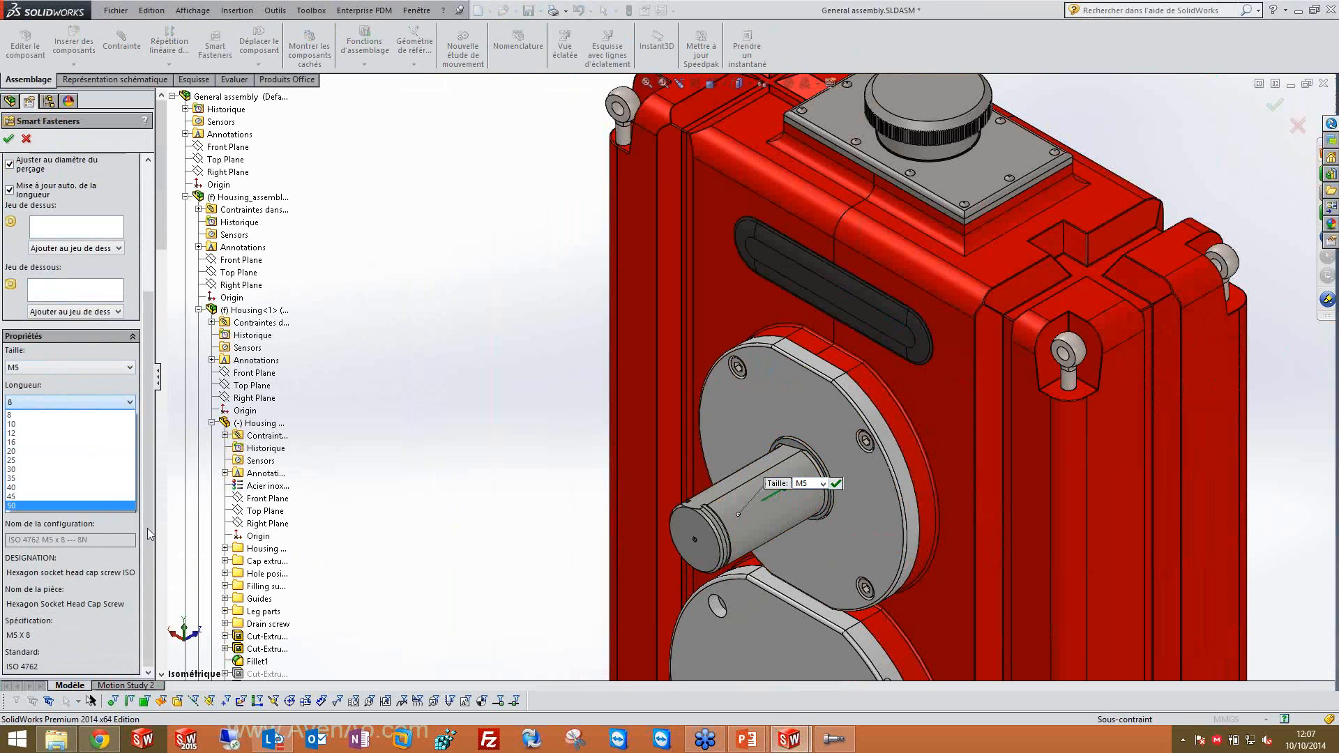
{"action": "left_click", "coordinate": [147, 367]}
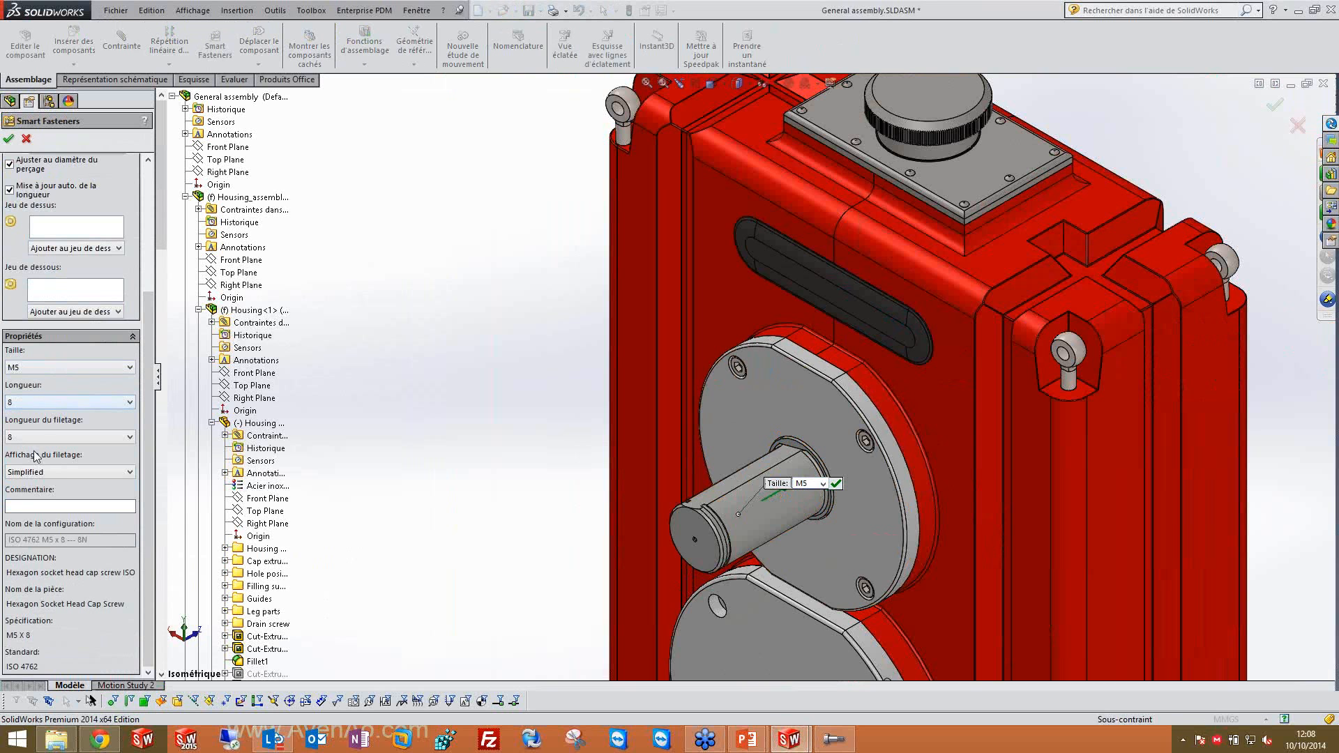
{"action": "left_click", "coordinate": [81, 475]}
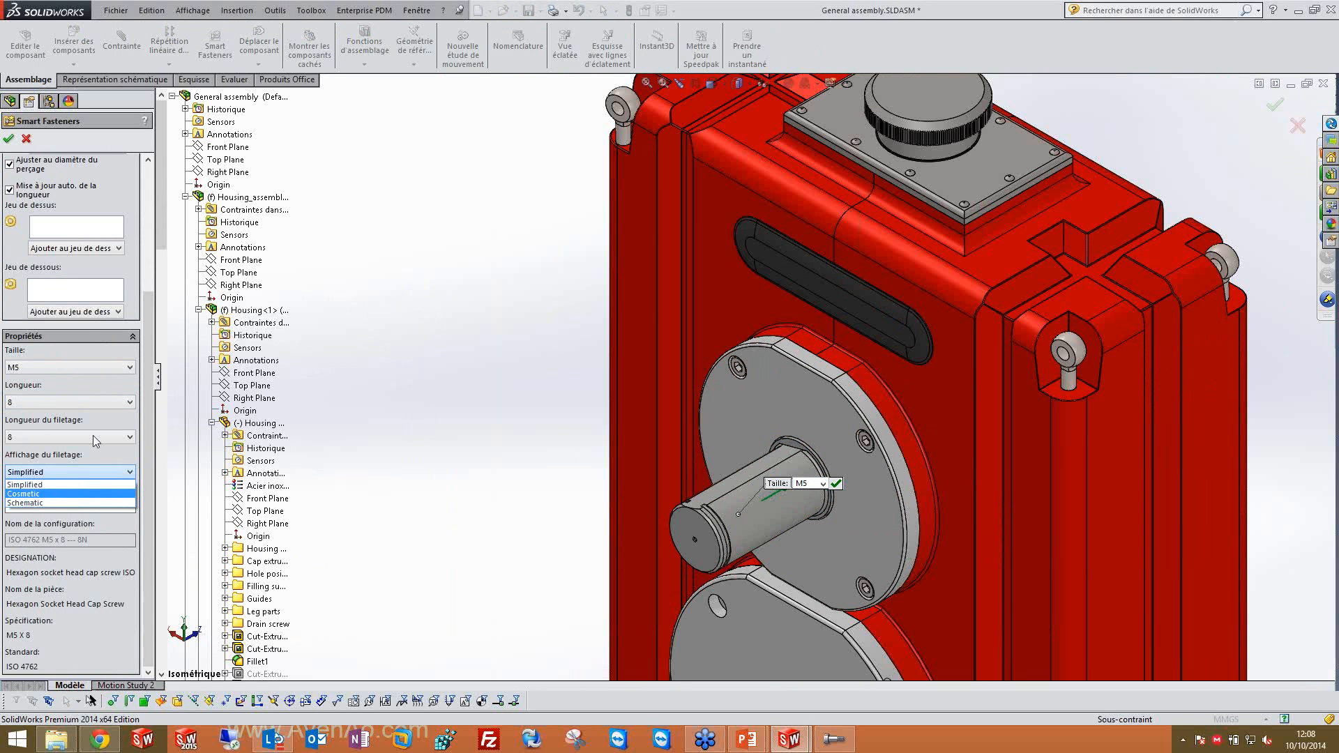
{"action": "left_click", "coordinate": [89, 493]}
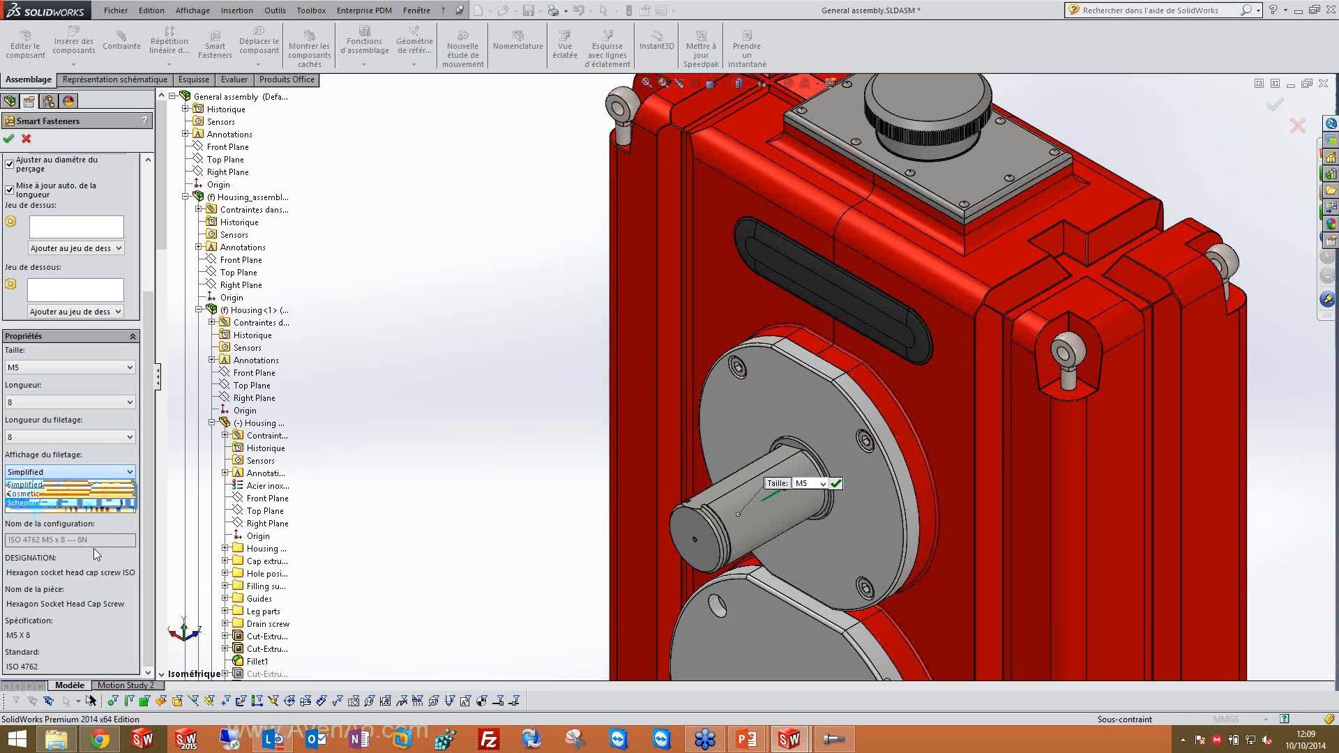
{"action": "left_click", "coordinate": [111, 526]}
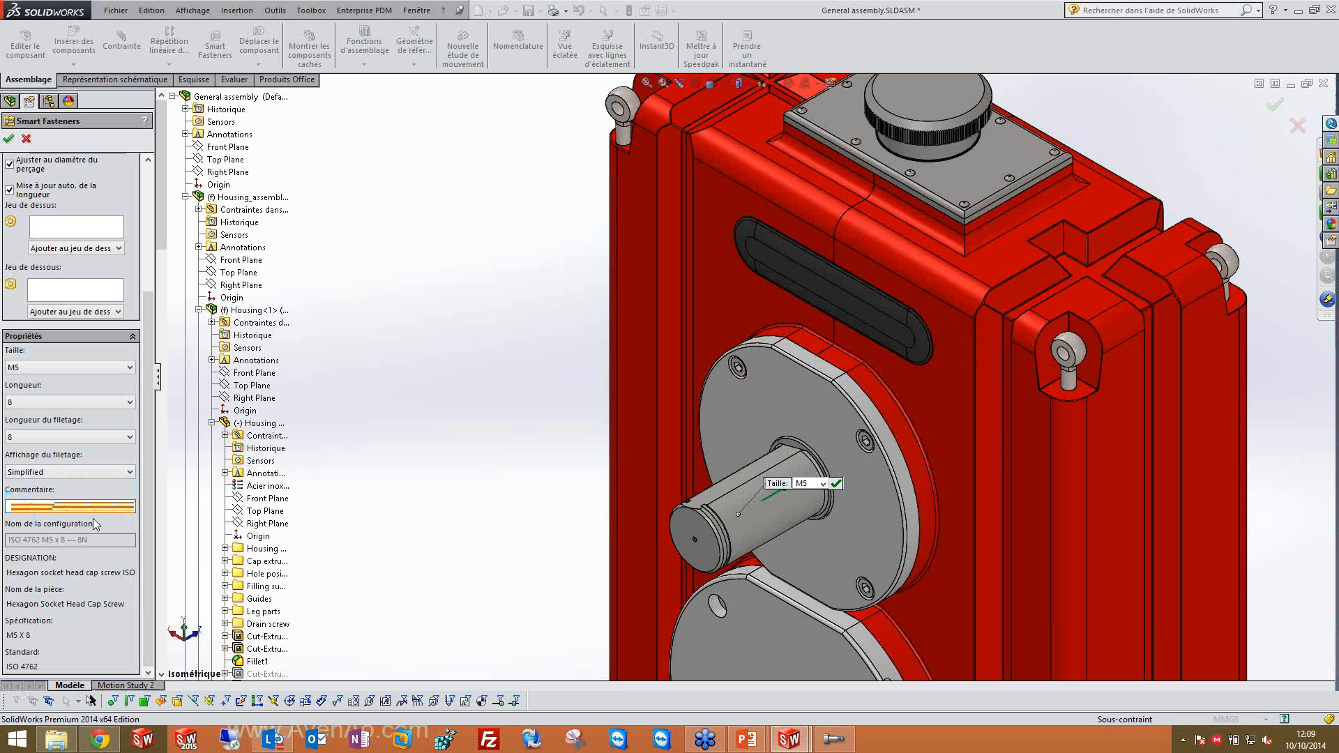
{"action": "left_click", "coordinate": [837, 486]}
Examine the new Smart Fastener feature in the tree, including its socket head cap screws and the first screw's features.
{"action": "scroll", "coordinate": [77, 487], "scroll_direction": "down", "scroll_amount": 20}
{"action": "scroll", "coordinate": [78, 492], "scroll_direction": "down", "scroll_amount": 14}
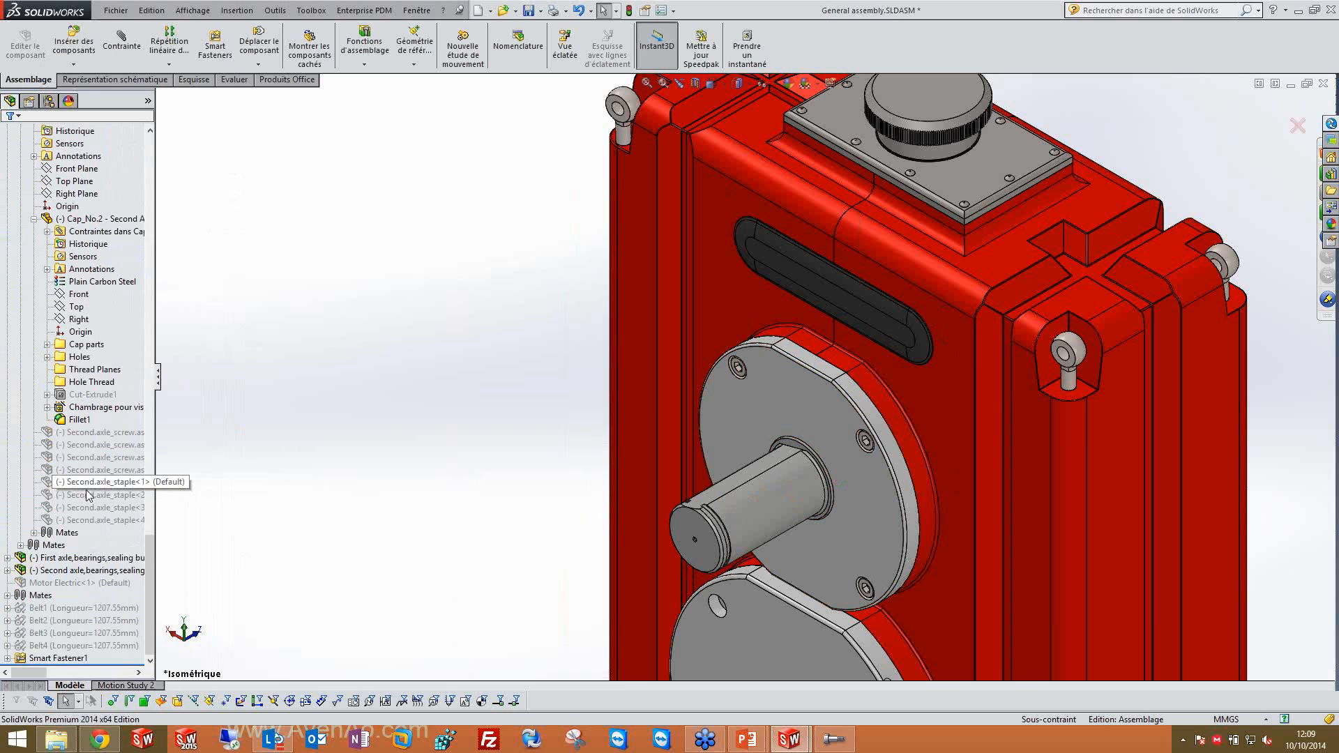
{"action": "left_click", "coordinate": [23, 662]}
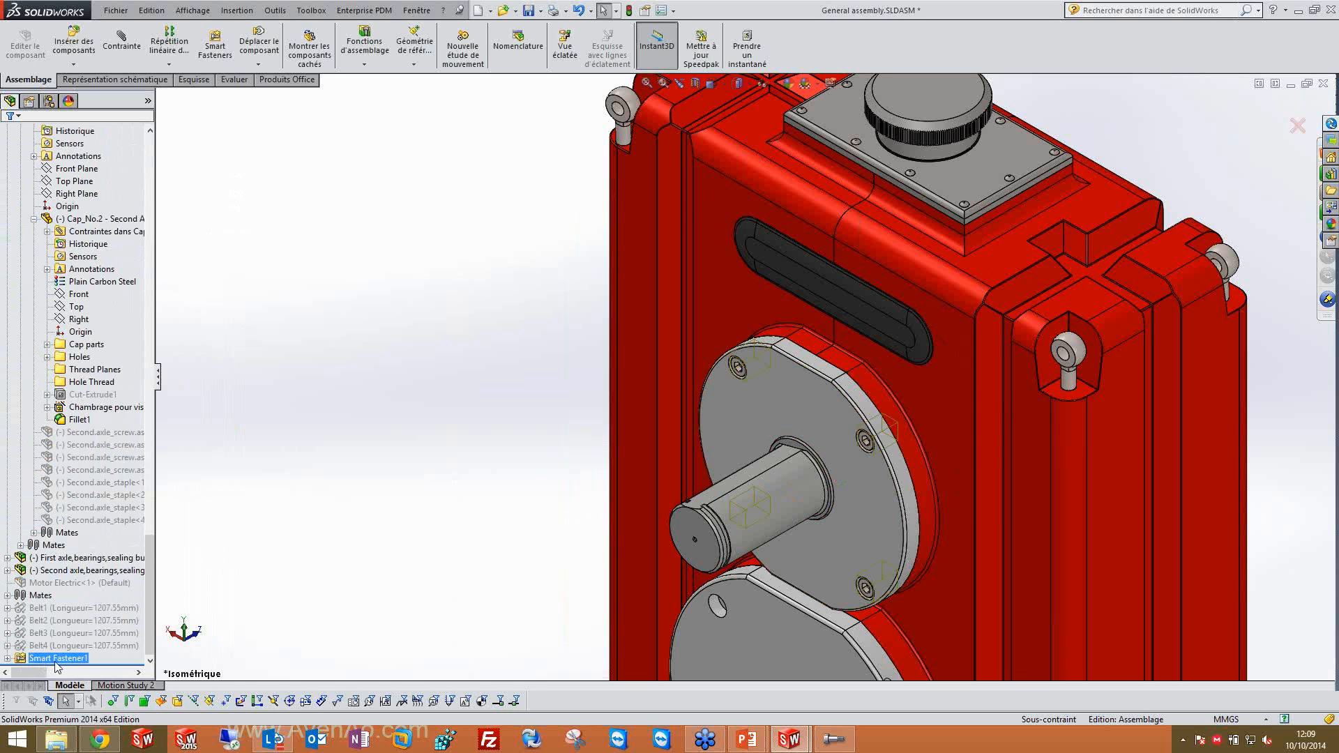
{"action": "left_click", "coordinate": [6, 658]}
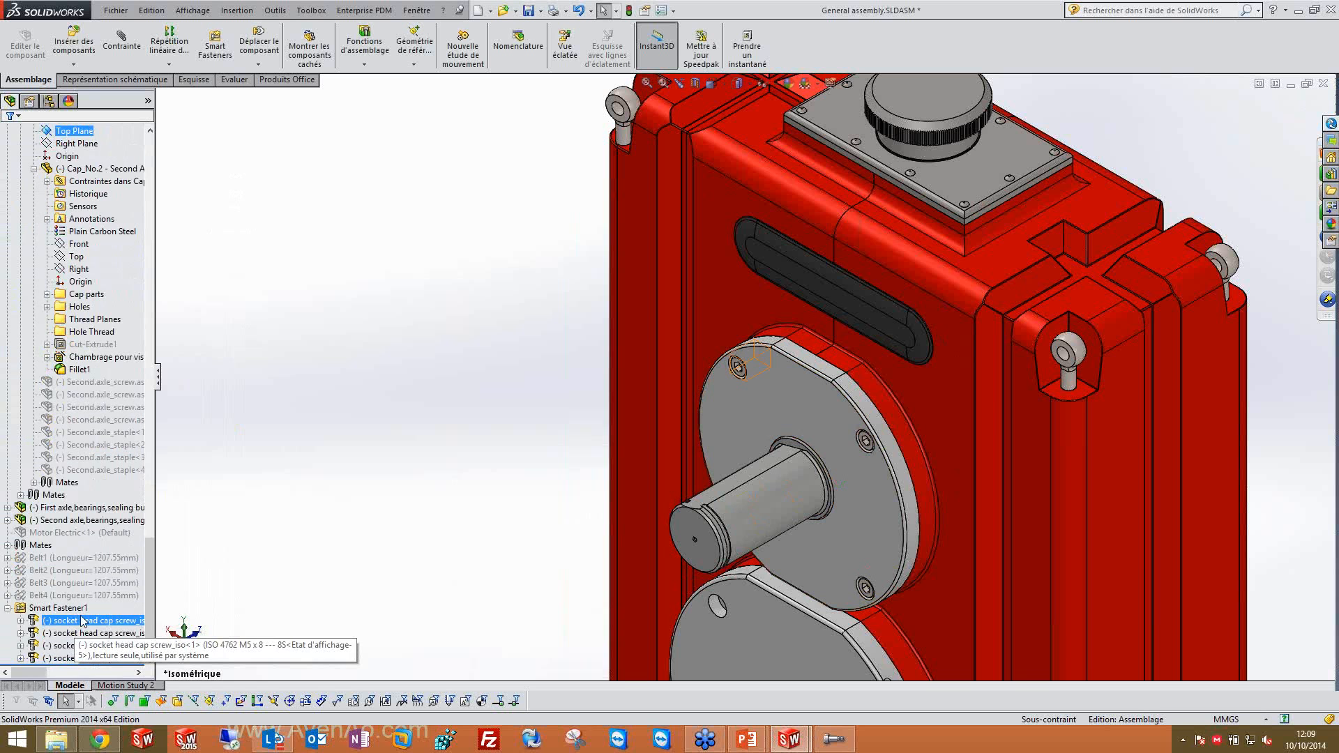
{"action": "left_click", "coordinate": [65, 659]}
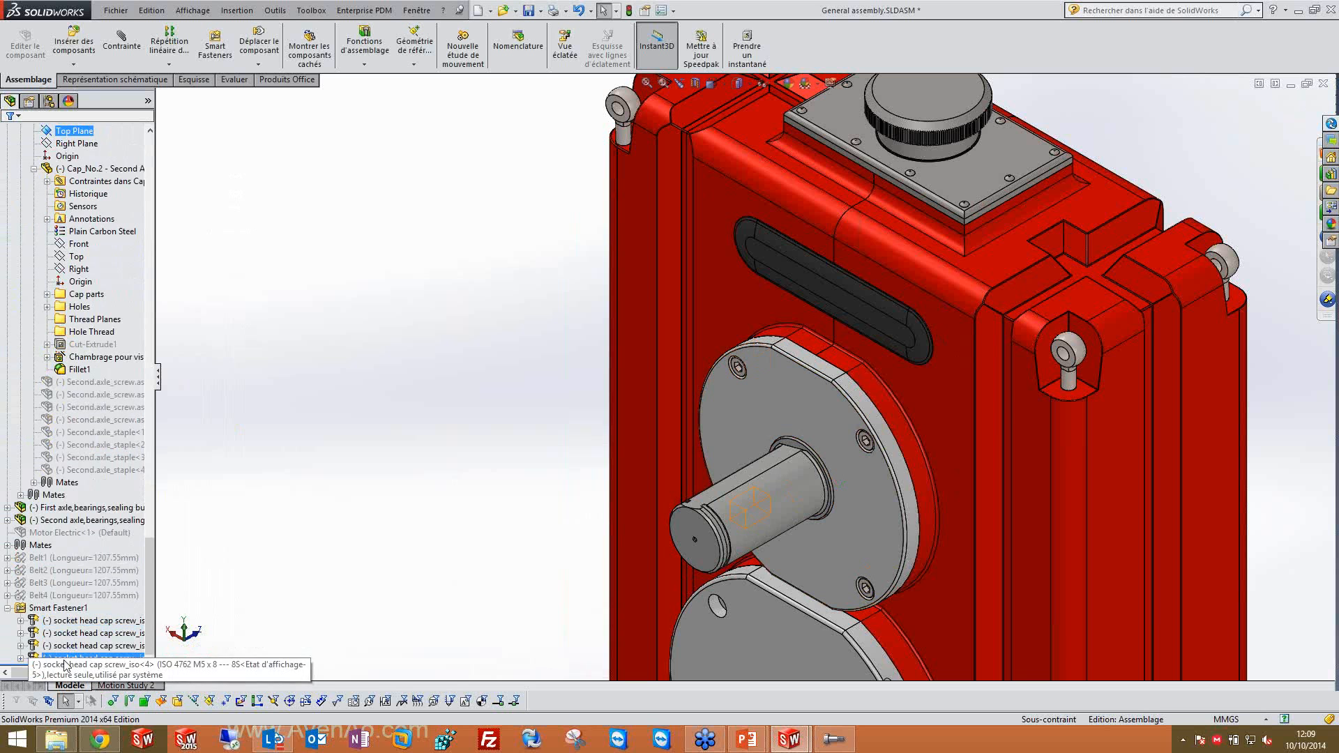
{"action": "left_click", "coordinate": [21, 620]}
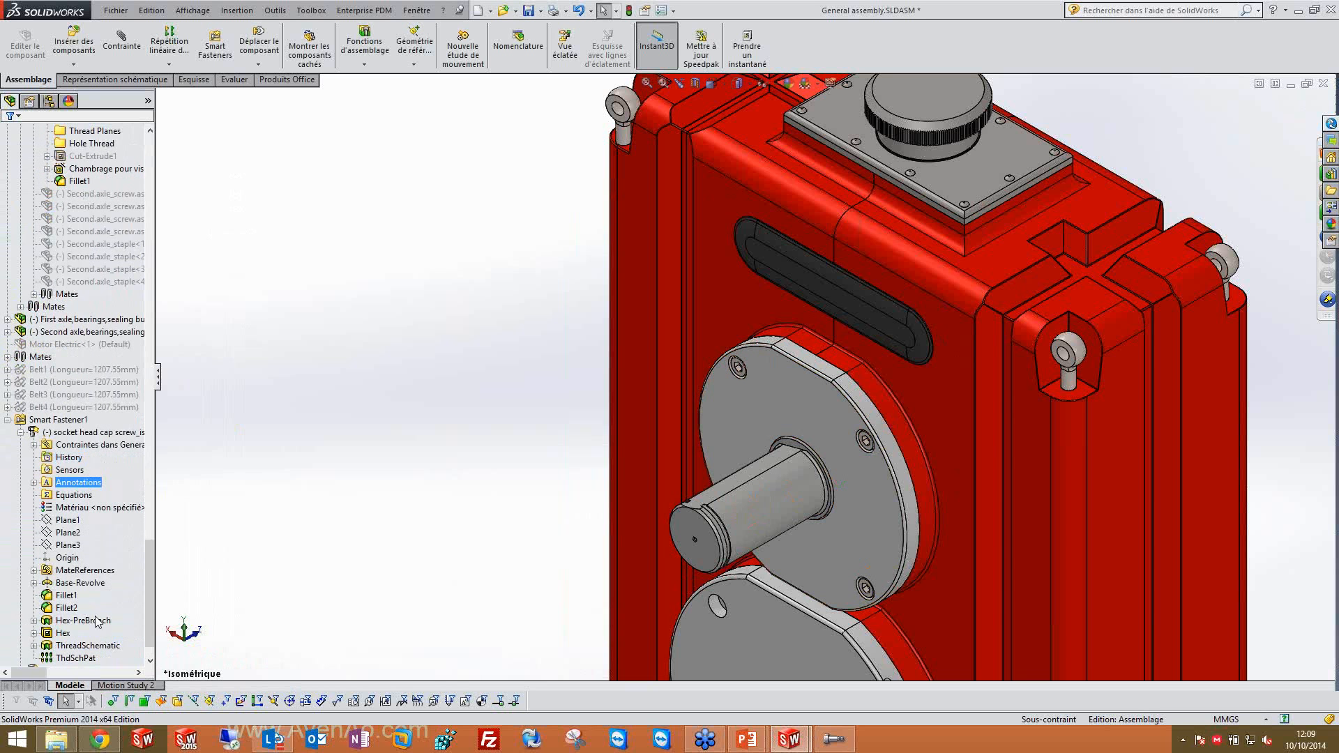
{"action": "scroll", "coordinate": [69, 601], "scroll_direction": "down", "scroll_amount": 1}
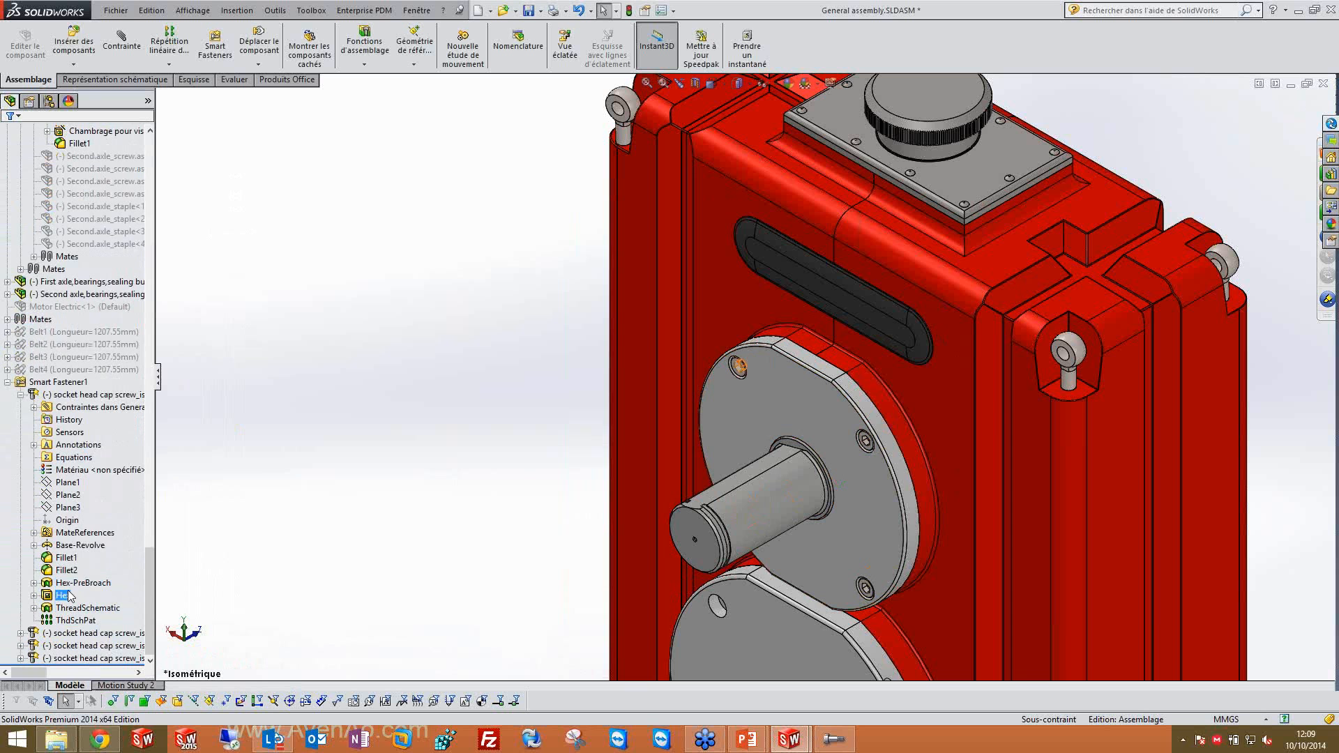
{"action": "left_click", "coordinate": [20, 395]}
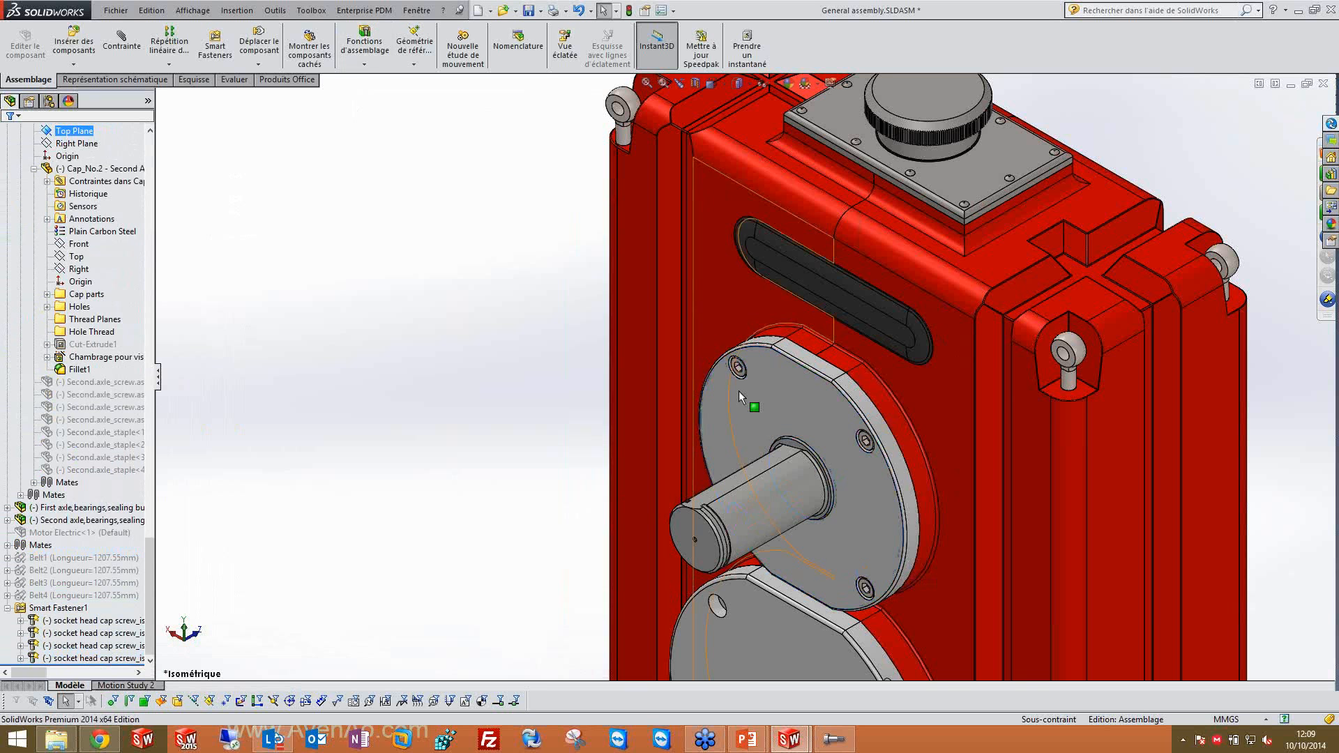
Suppress the Smart Fastener feature so the first-axle cap holes are empty.
{"action": "scroll", "coordinate": [730, 378], "scroll_direction": "down", "scroll_amount": 5}
{"action": "left_click", "coordinate": [29, 605]}
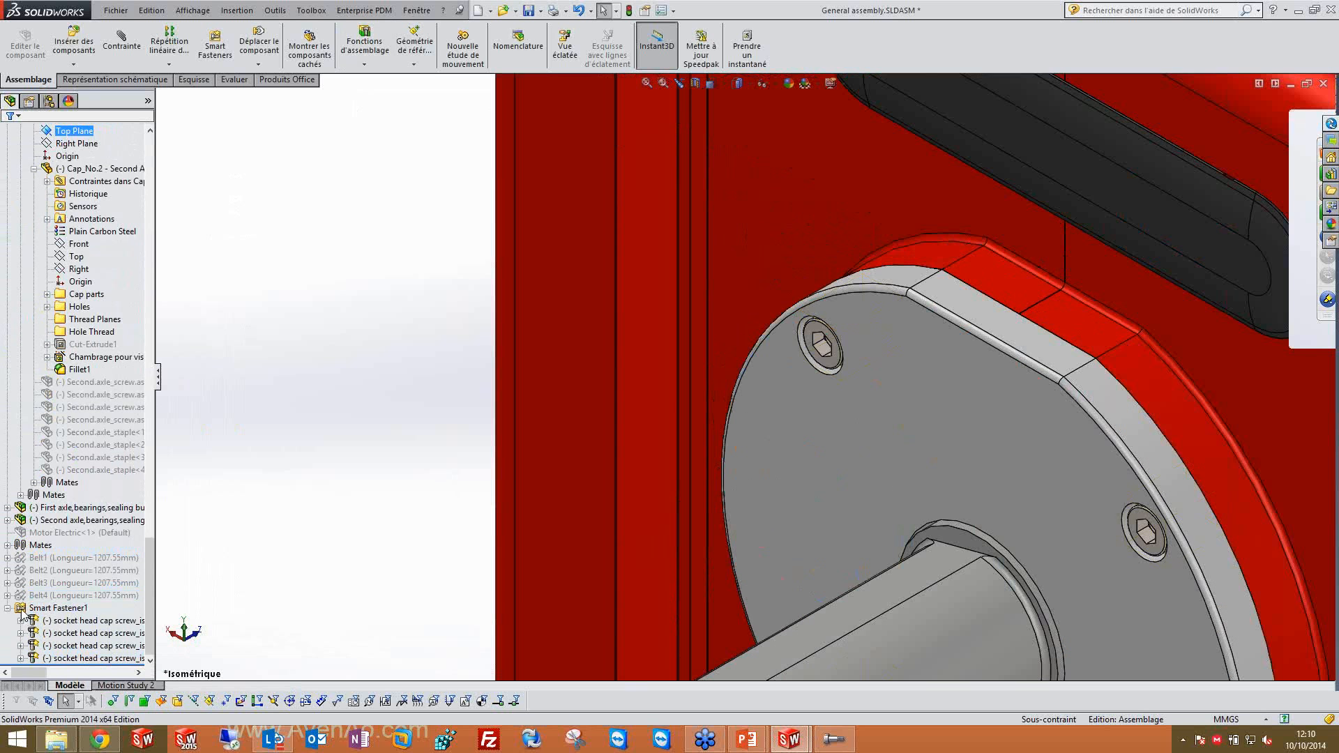
{"action": "right_click", "coordinate": [29, 607]}
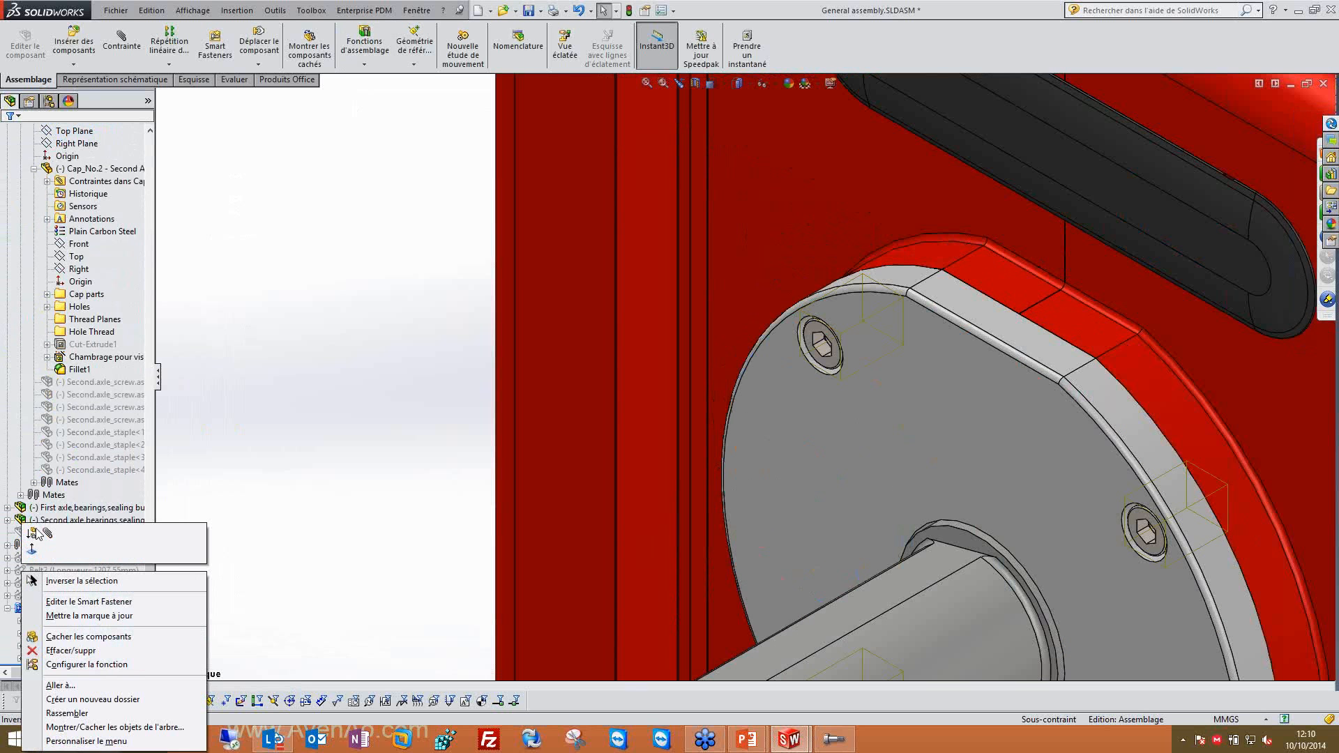
{"action": "left_click", "coordinate": [36, 529]}
{"action": "scroll", "coordinate": [943, 445], "scroll_direction": "up", "scroll_amount": 4}
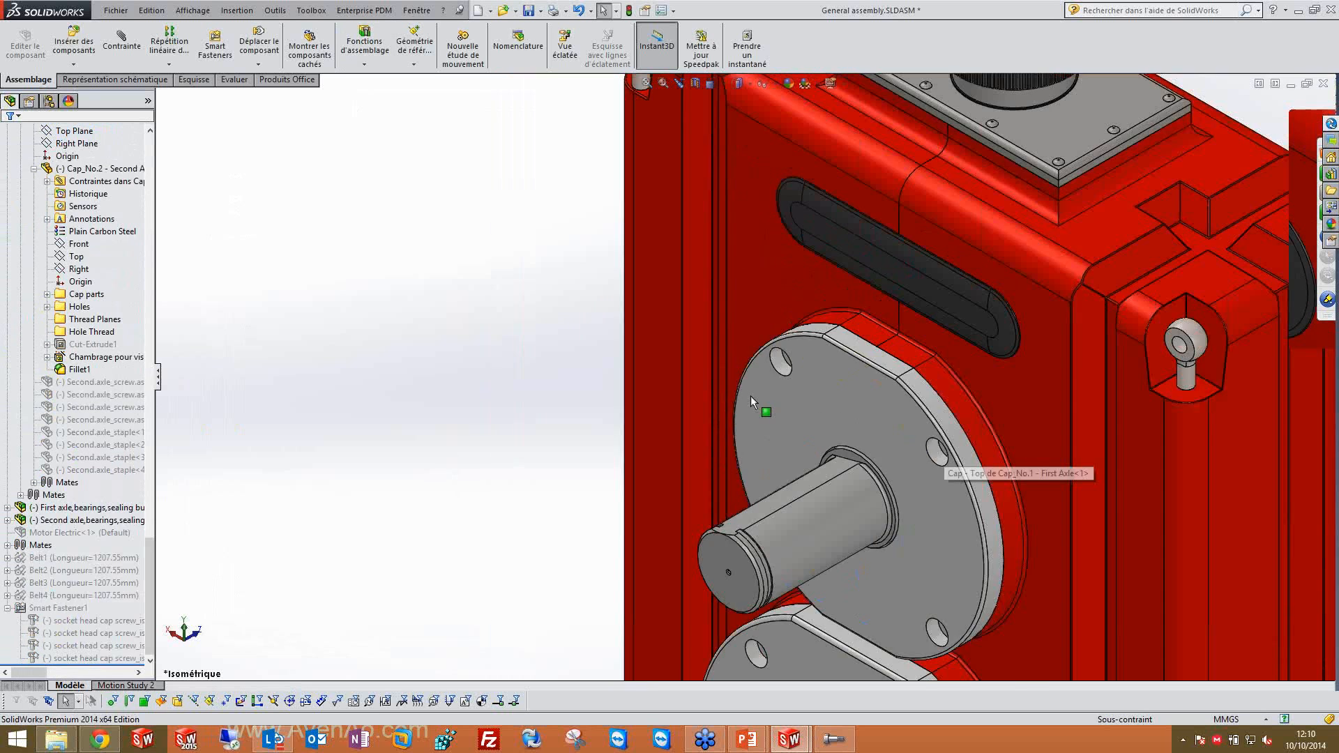
Start a hole series that uses the existing 5 mm diameter holes on the first-axle cap as its start holes.
{"action": "left_click", "coordinate": [364, 61]}
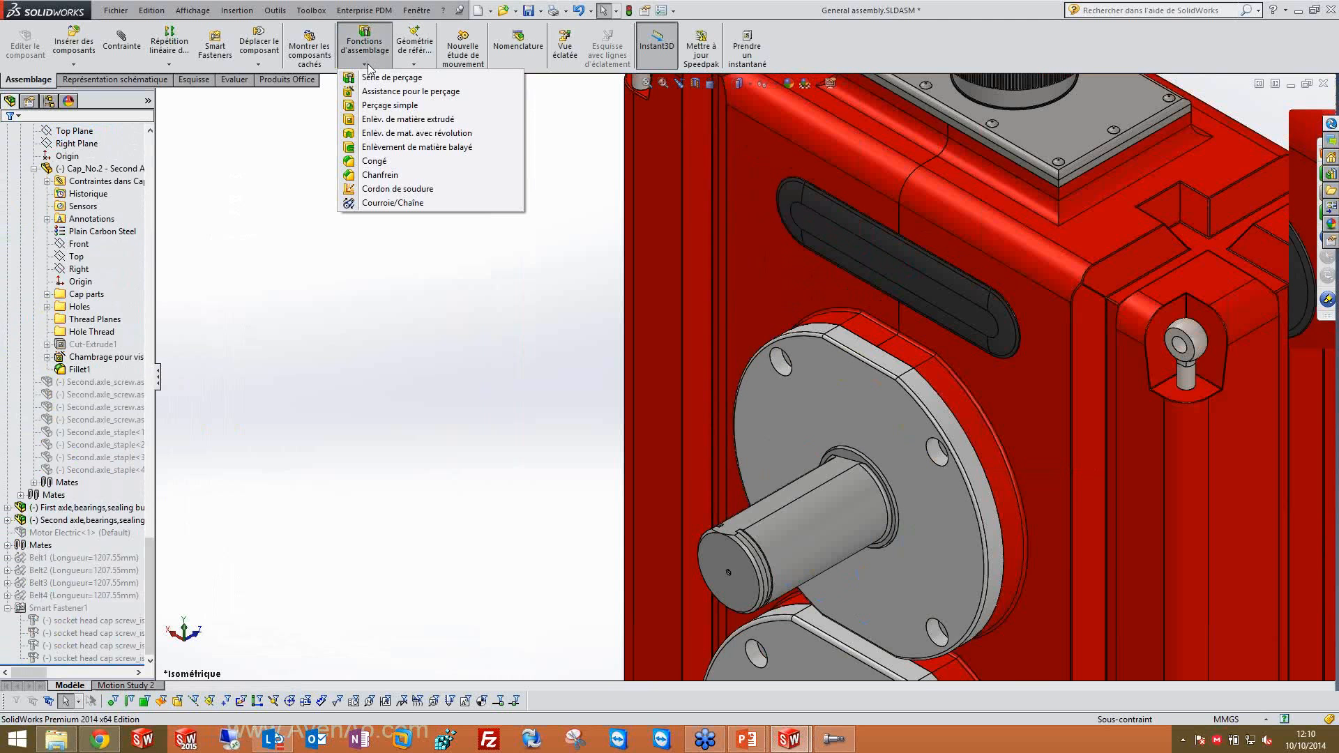
{"action": "left_click", "coordinate": [419, 79]}
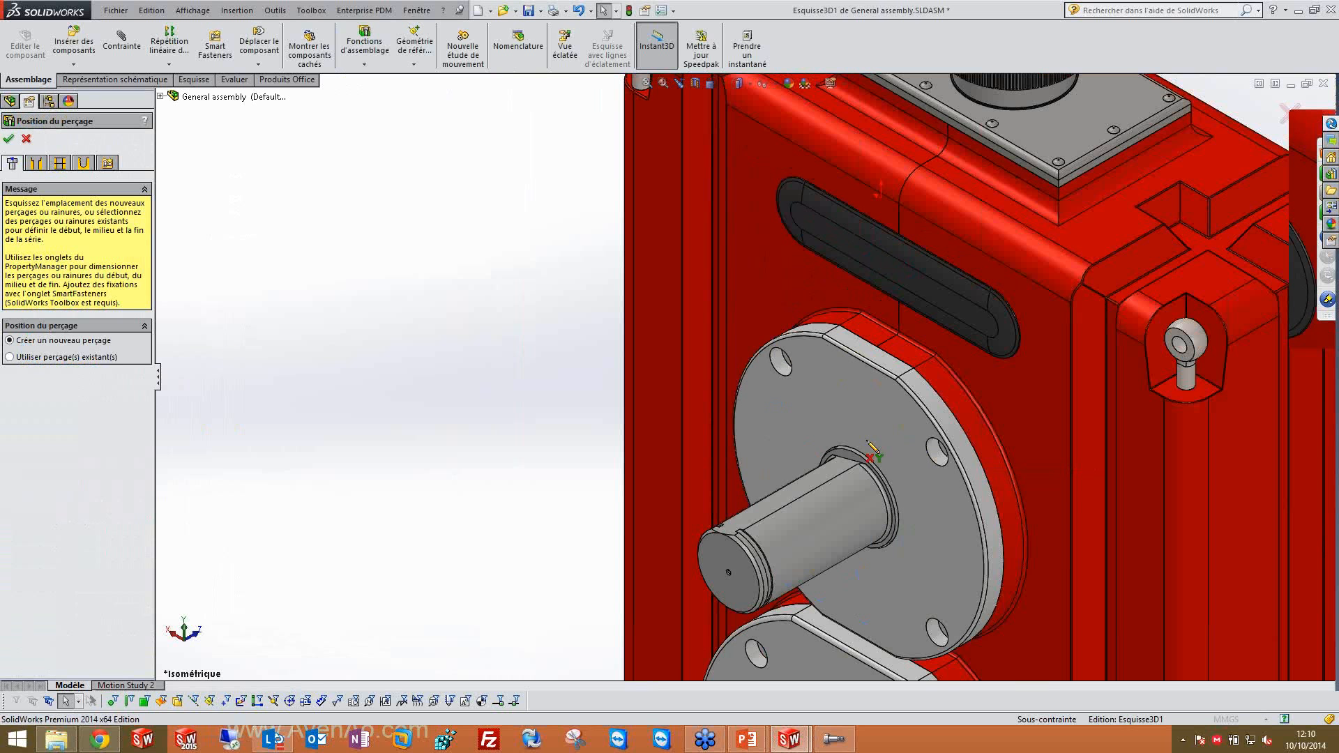
{"action": "left_click", "coordinate": [10, 357]}
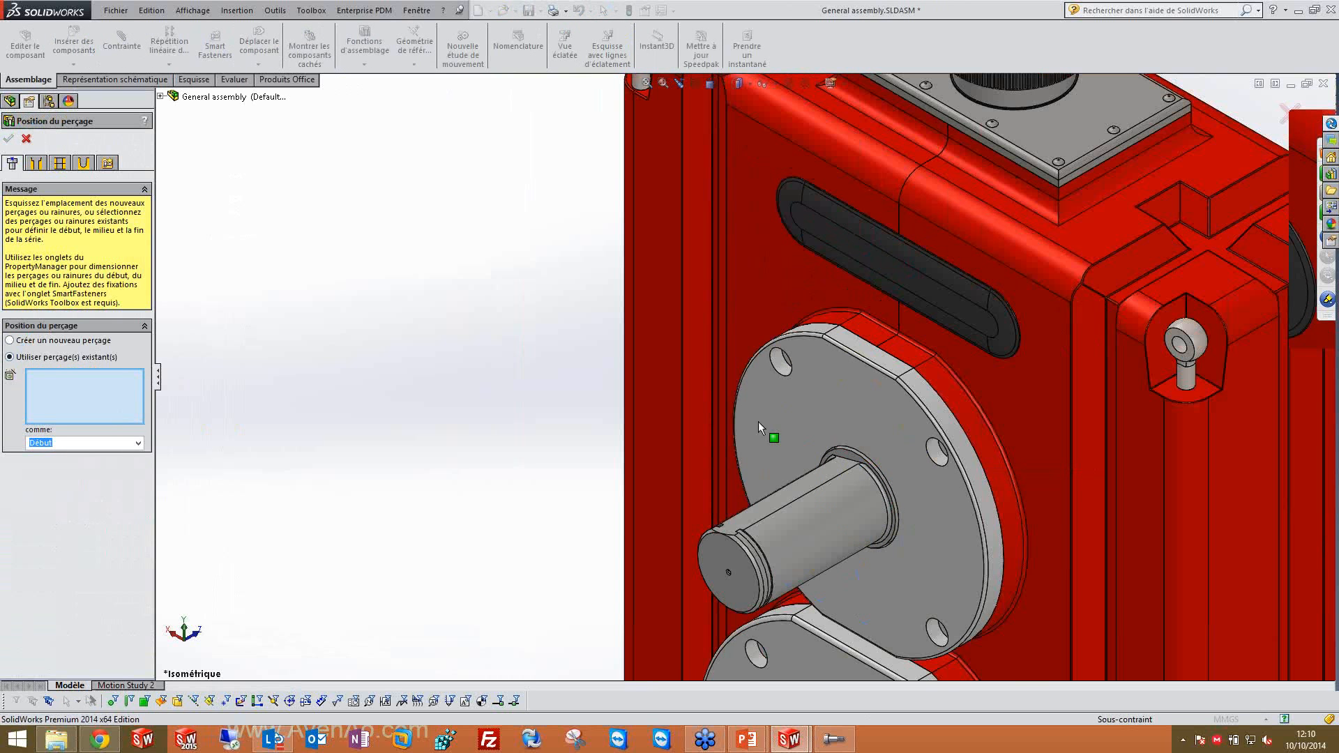
{"action": "left_click", "coordinate": [781, 368]}
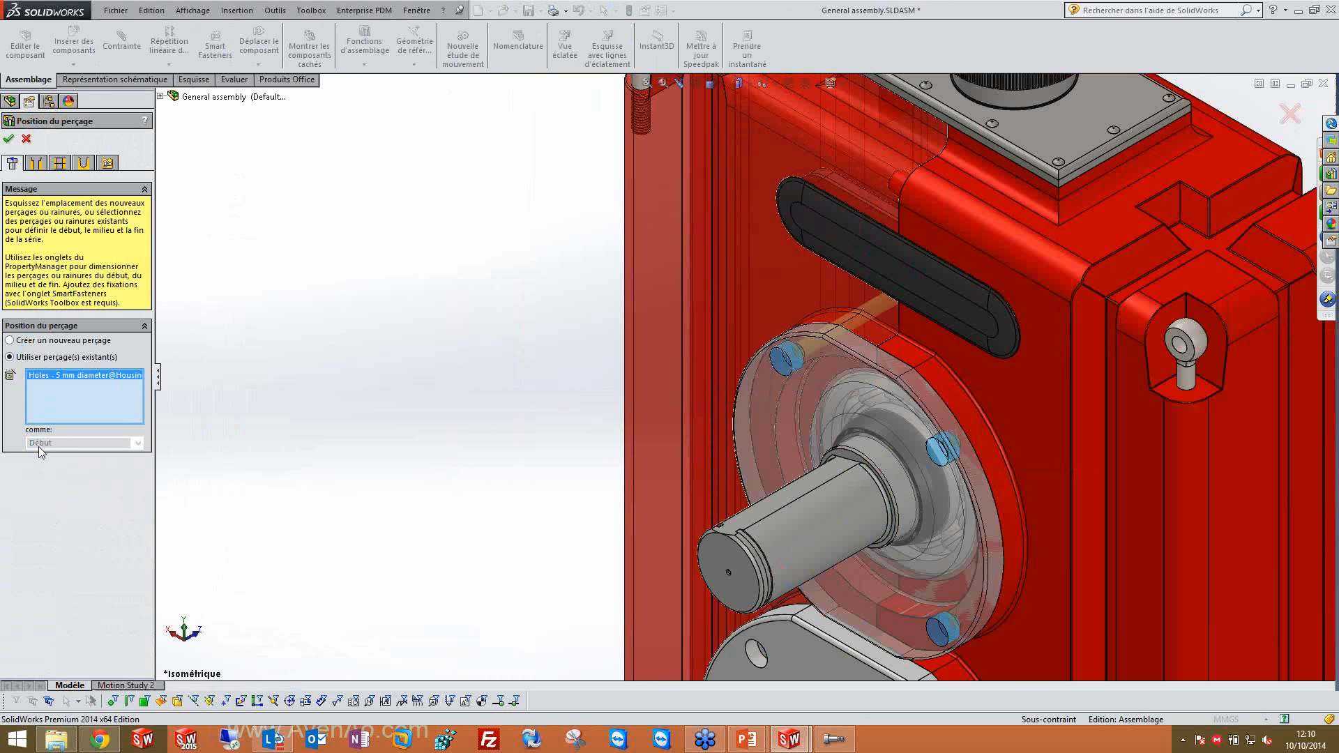
Review the hole series specifications for the first, middle and last parts.
{"action": "left_click", "coordinate": [38, 166]}
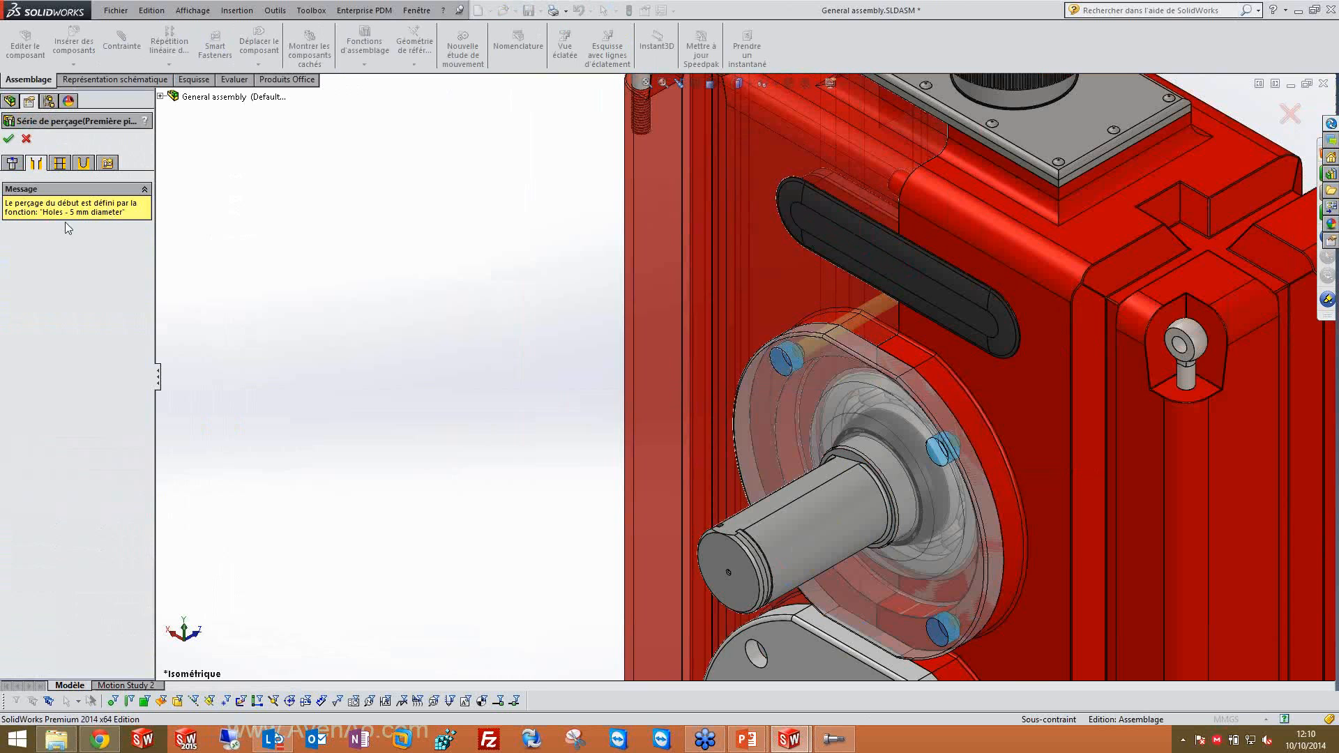
{"action": "left_click", "coordinate": [13, 164]}
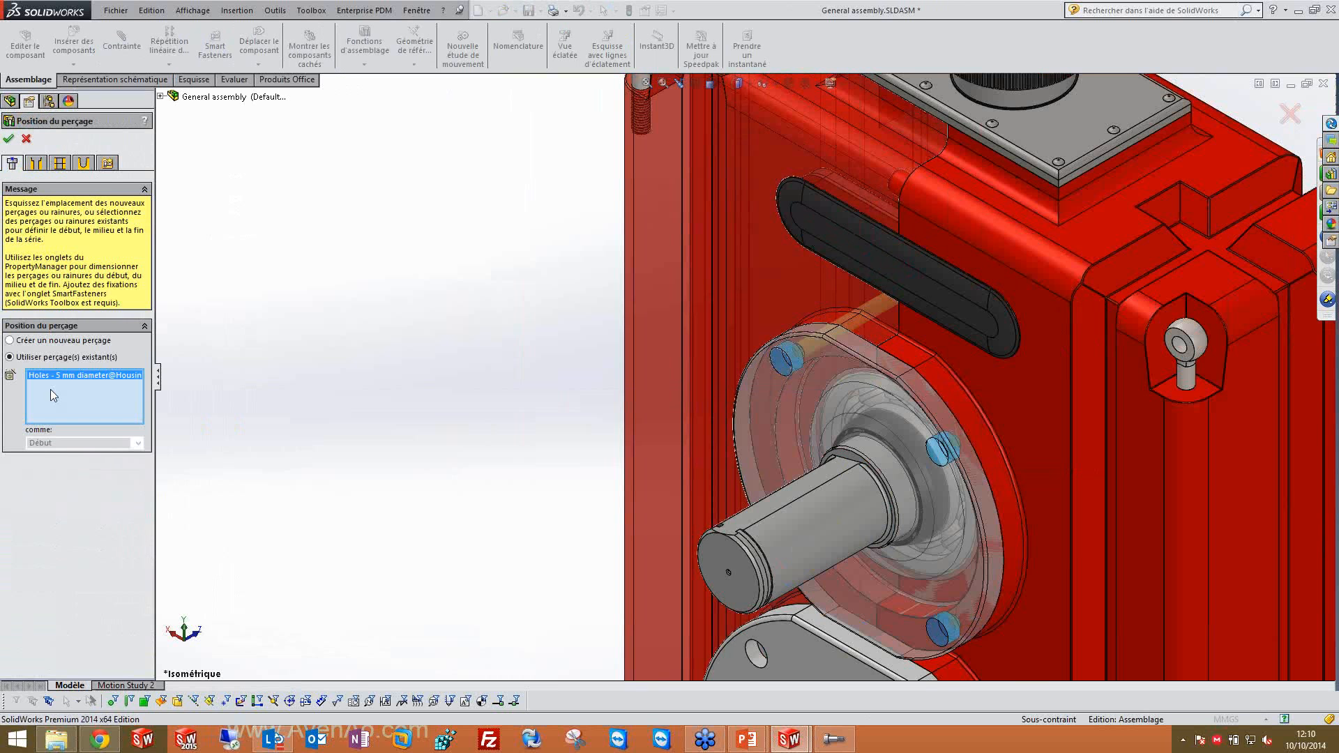
{"action": "left_click", "coordinate": [35, 166]}
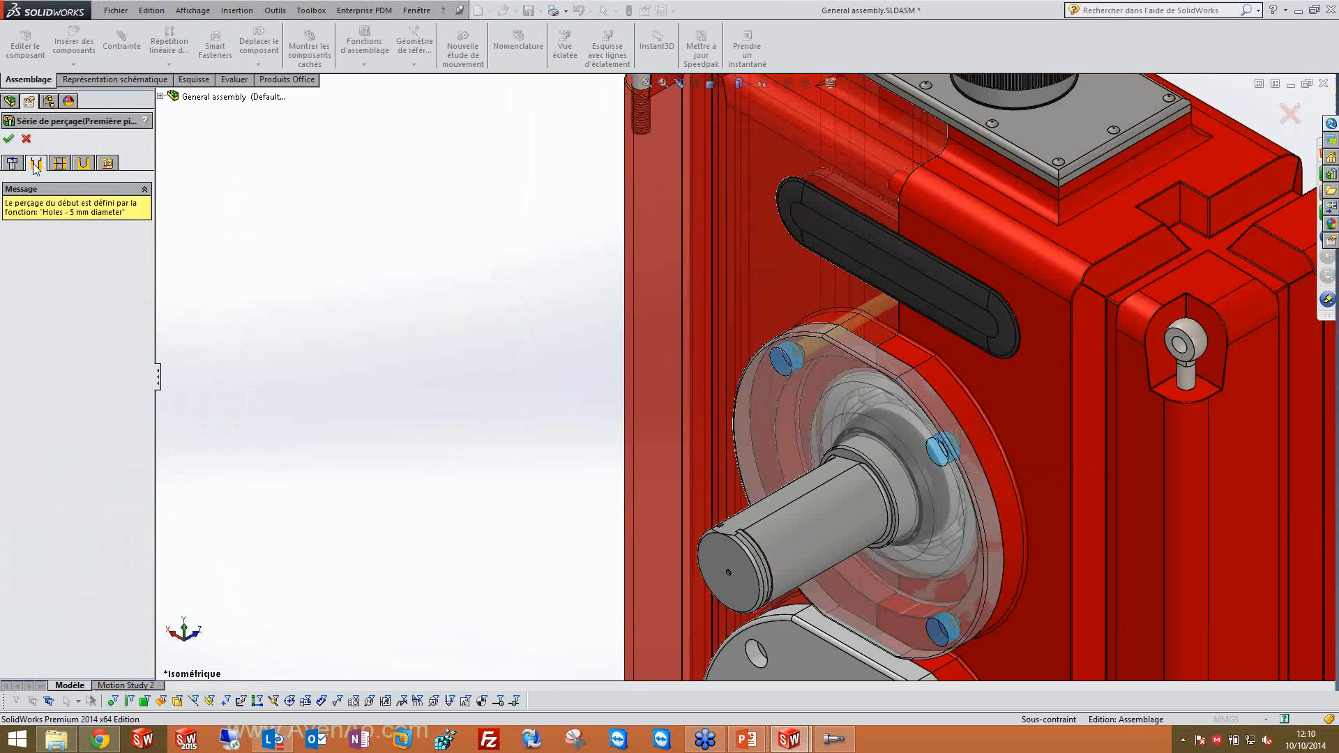
{"action": "left_click", "coordinate": [60, 165]}
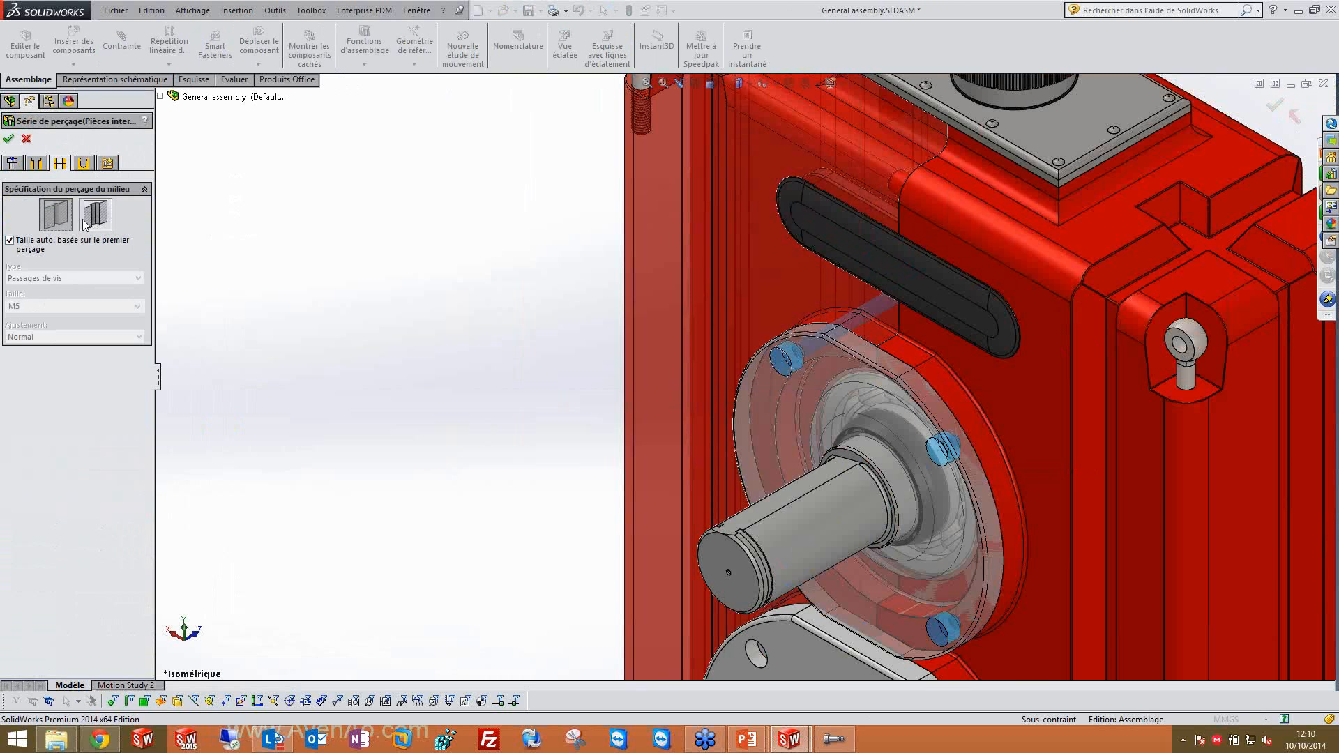
{"action": "left_click", "coordinate": [85, 164]}
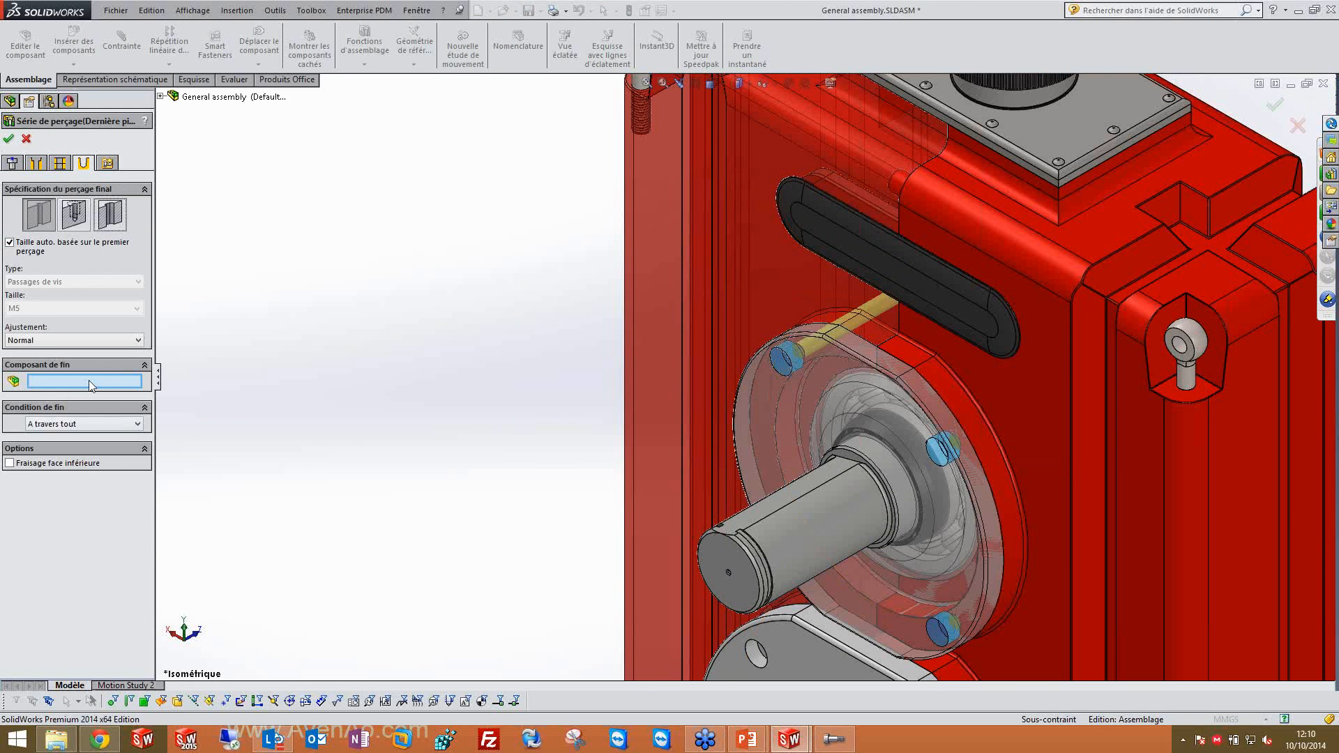
Try to select the housing assembly as the end component of the hole series.
{"action": "left_click", "coordinate": [797, 252]}
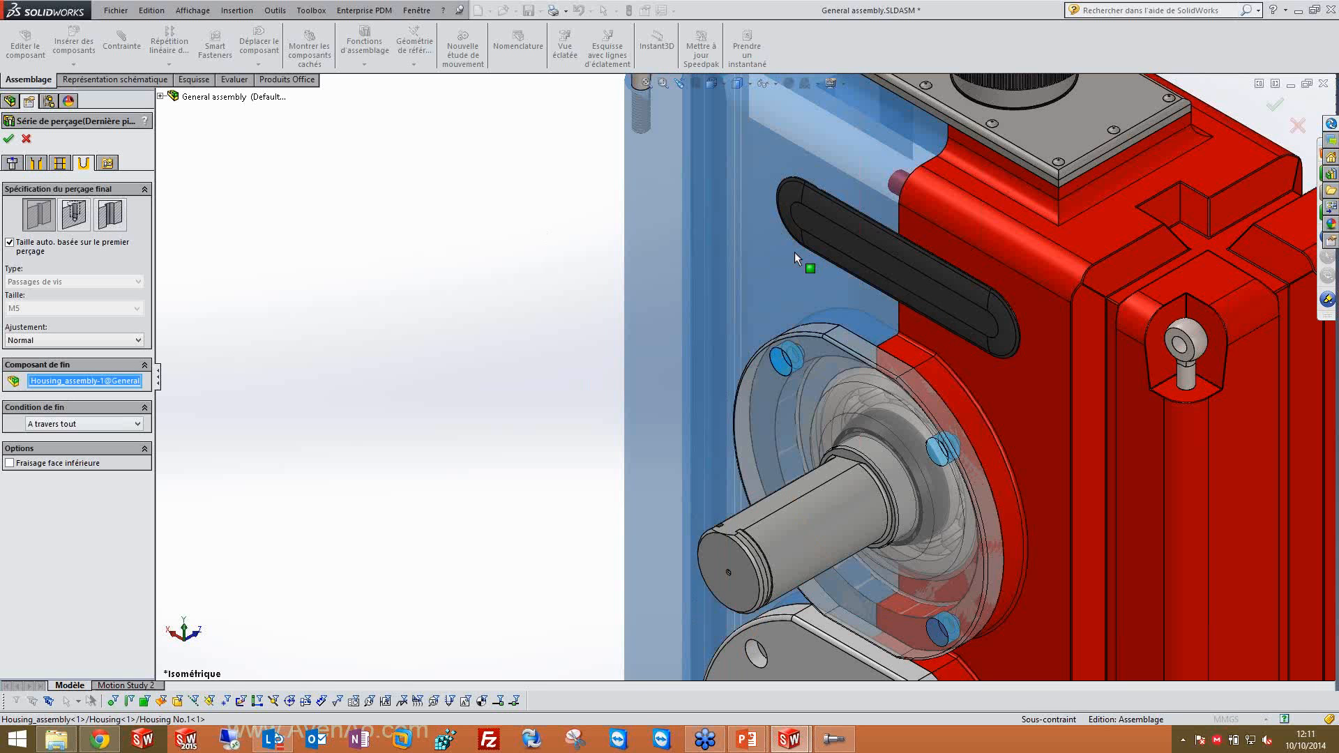
{"action": "left_click", "coordinate": [791, 252]}
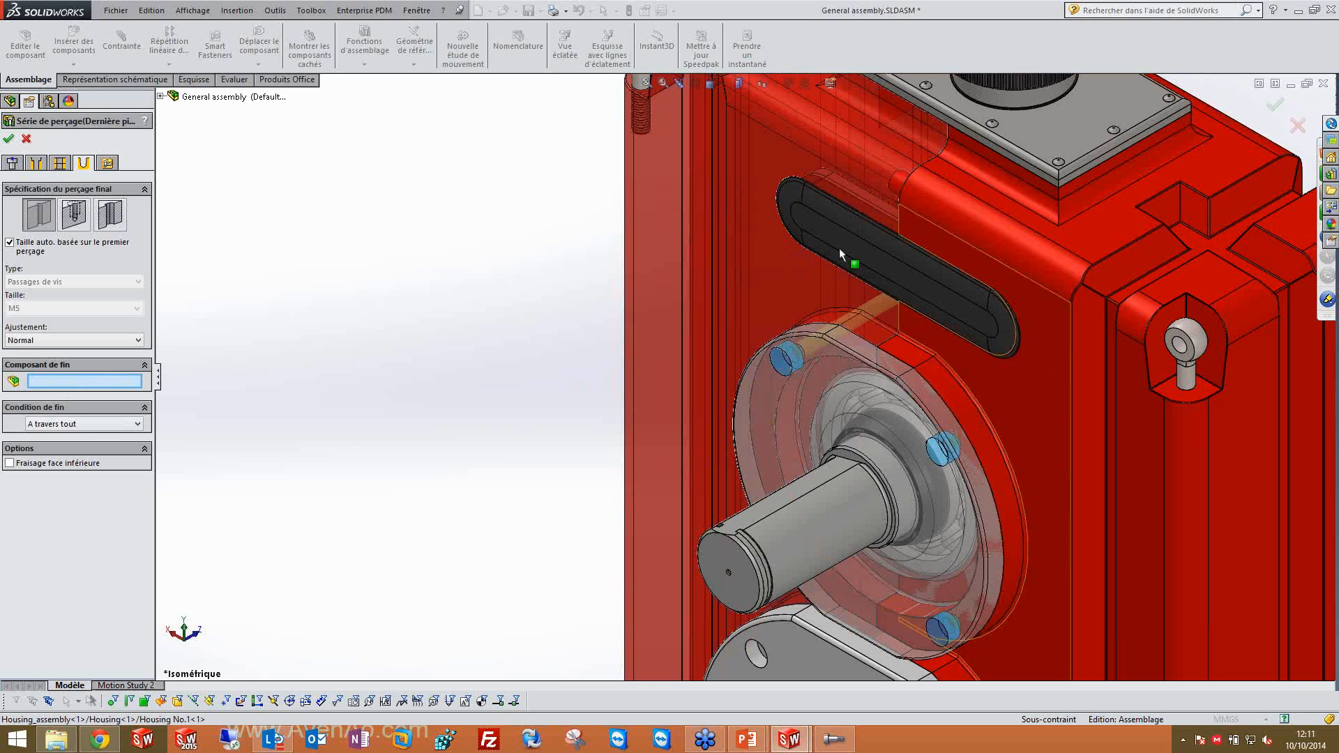
{"action": "right_click", "coordinate": [779, 283]}
{"action": "left_click", "coordinate": [843, 336]}
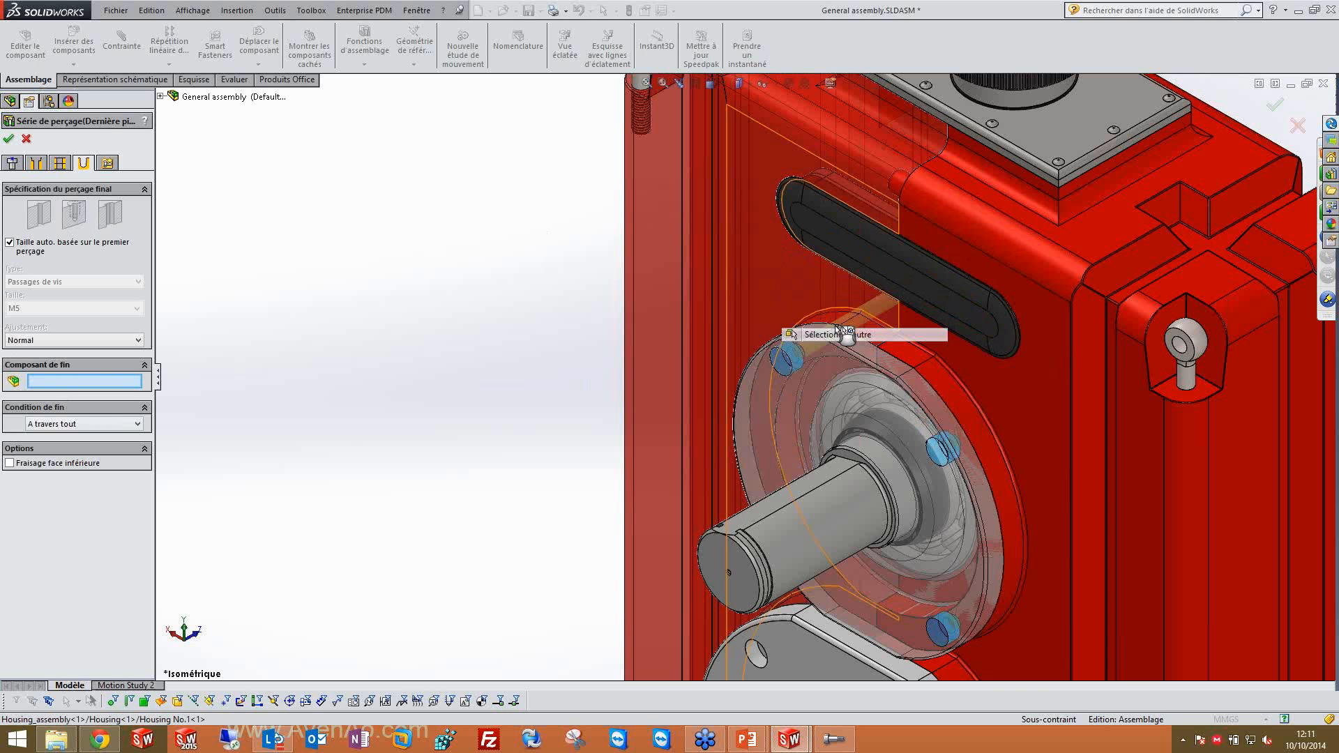
{"action": "left_click", "coordinate": [819, 271]}
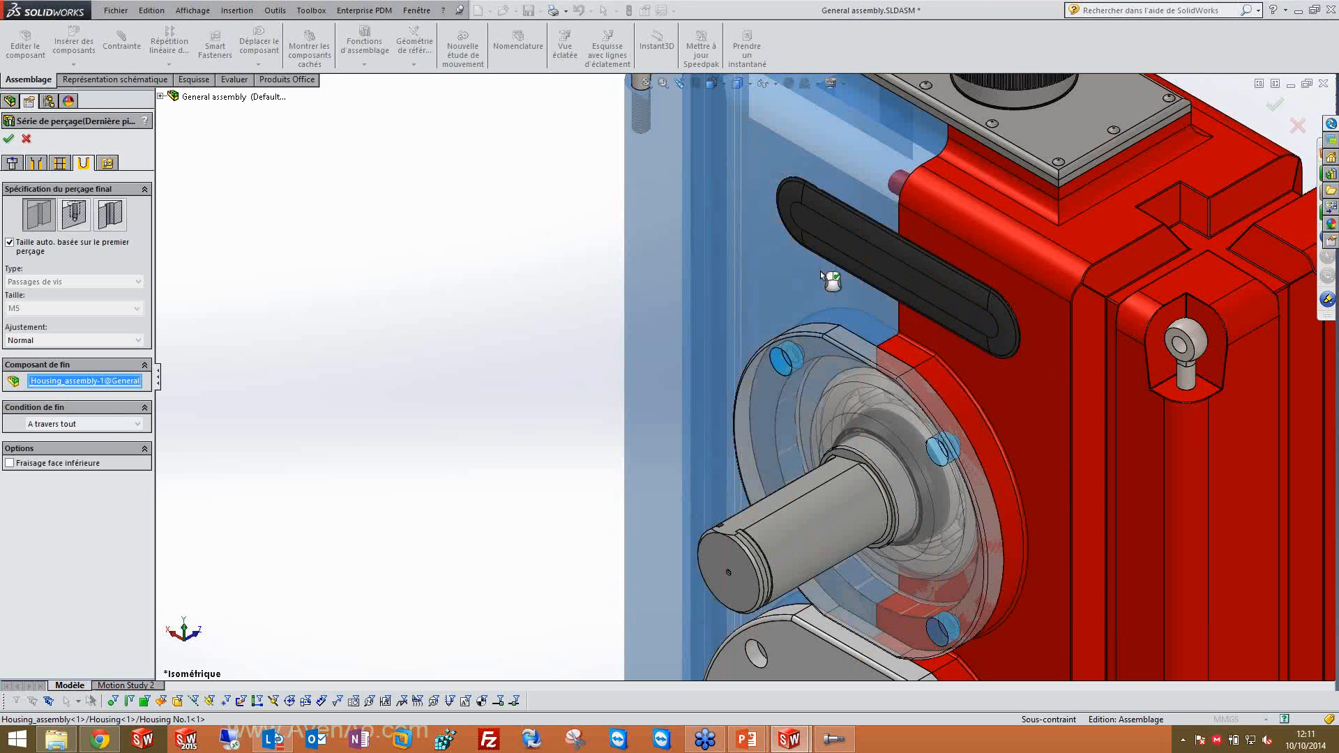
{"action": "left_click", "coordinate": [821, 272]}
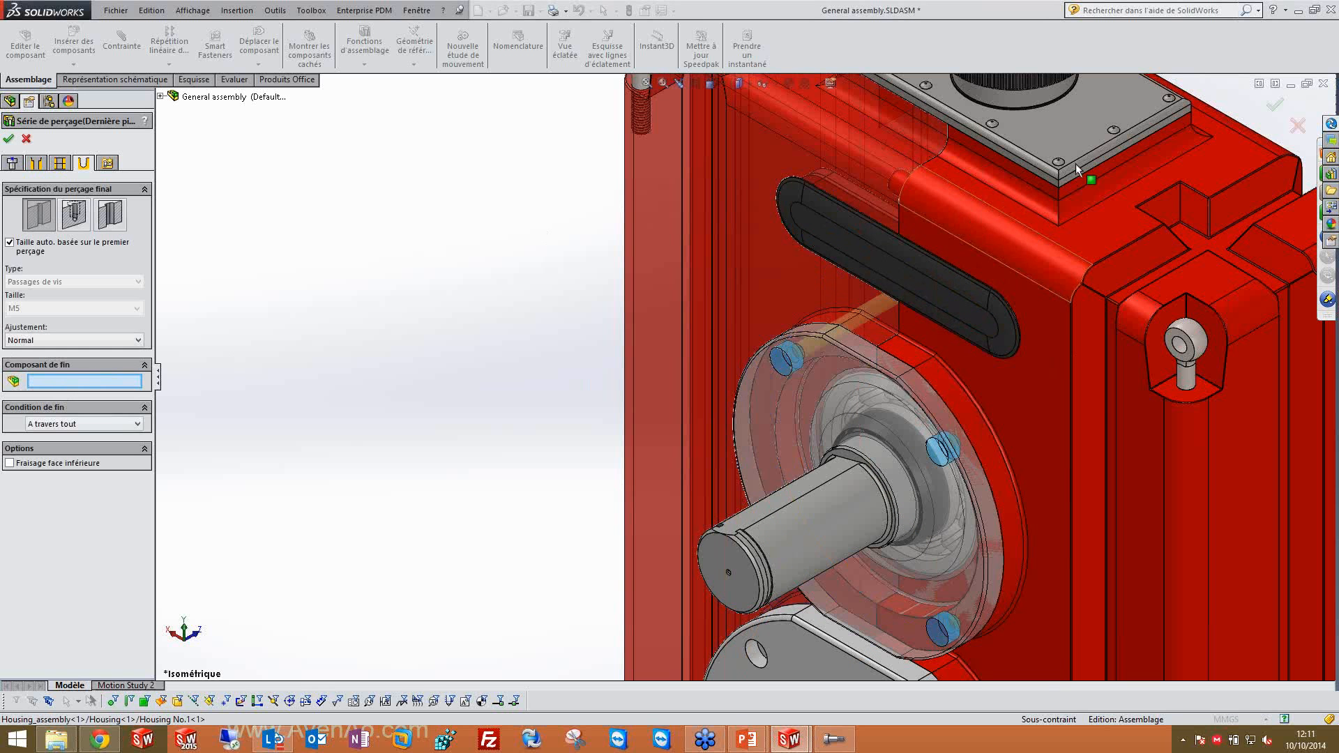
{"action": "left_click", "coordinate": [817, 276]}
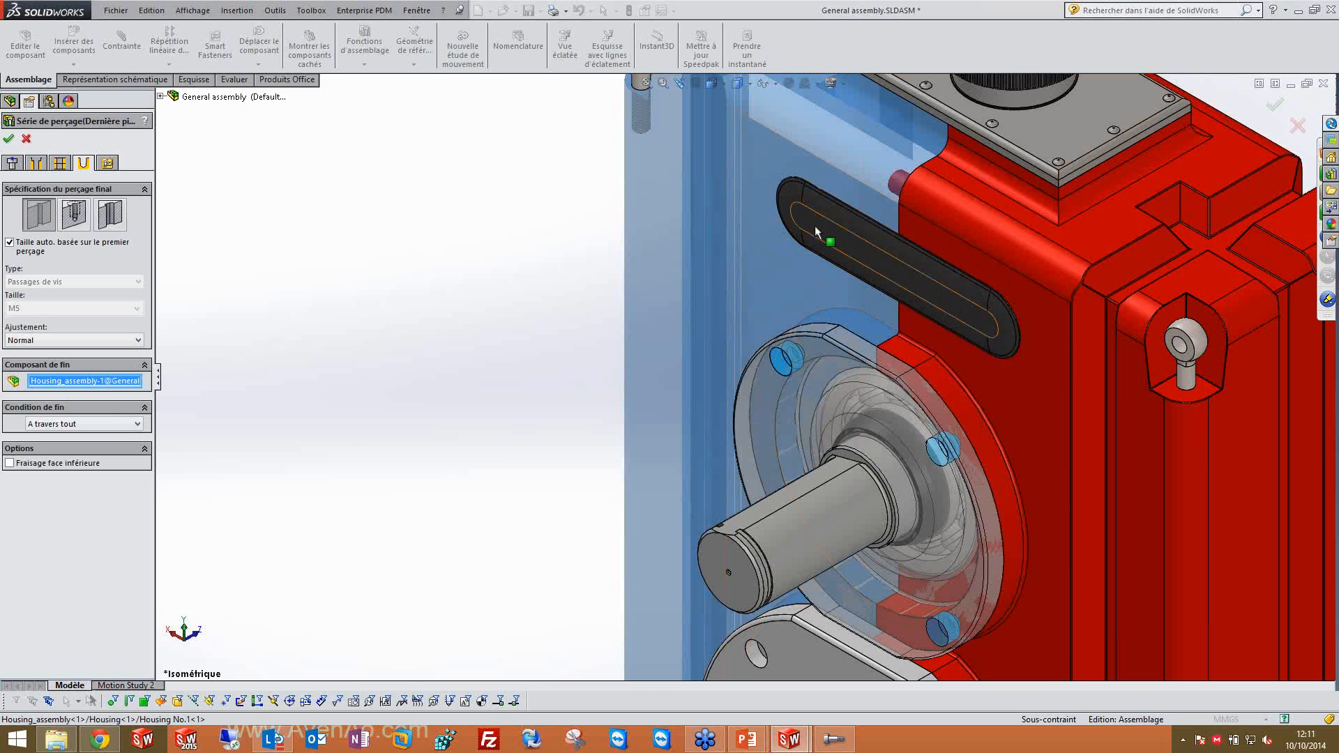
{"action": "left_click", "coordinate": [747, 287]}
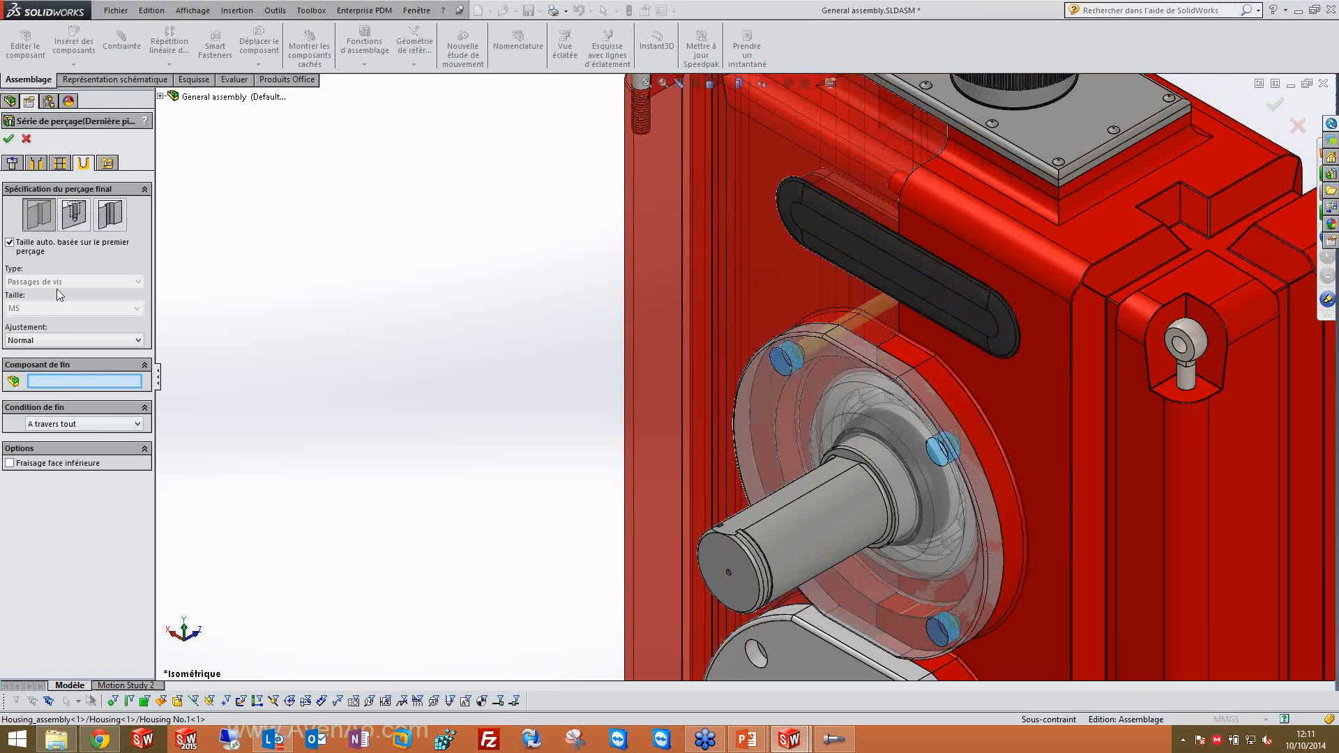
Place ISO 4762 hexagon socket screws in the hole series and review their size, length and thread properties.
{"action": "left_click", "coordinate": [107, 165]}
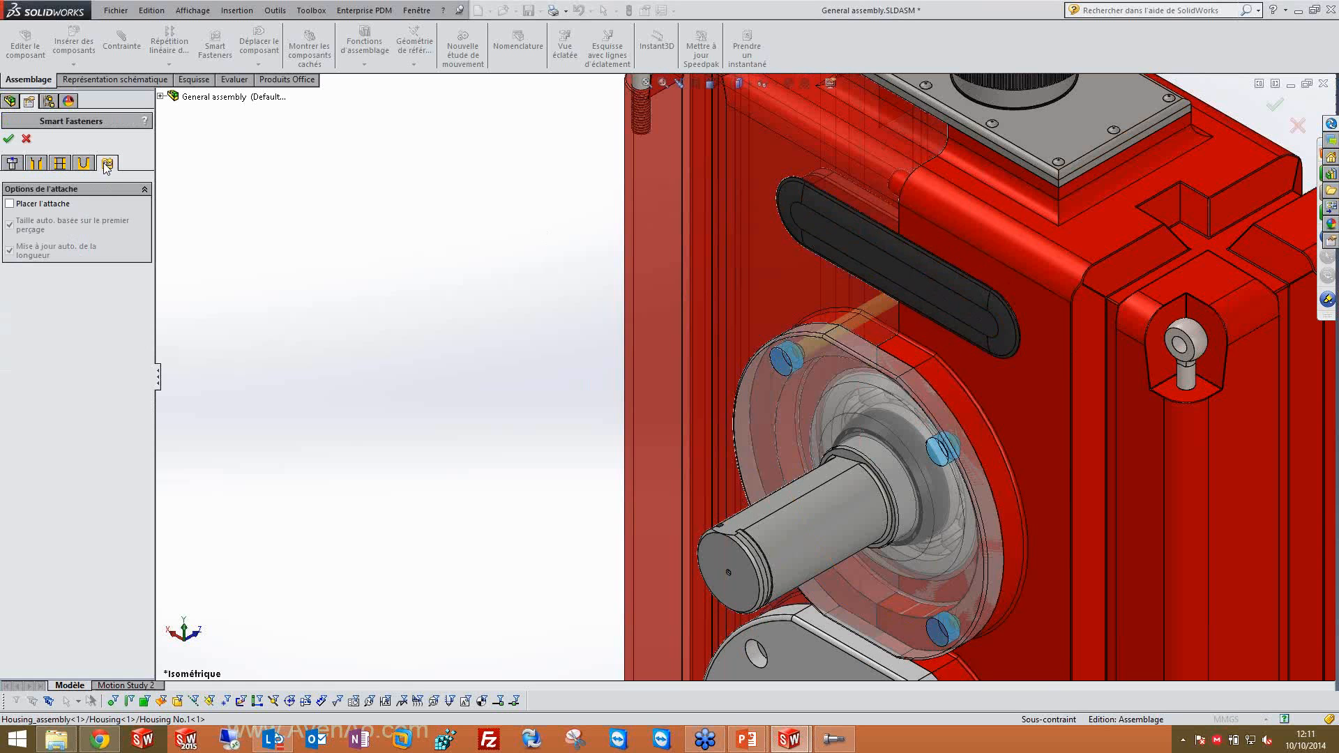
{"action": "left_click", "coordinate": [10, 204]}
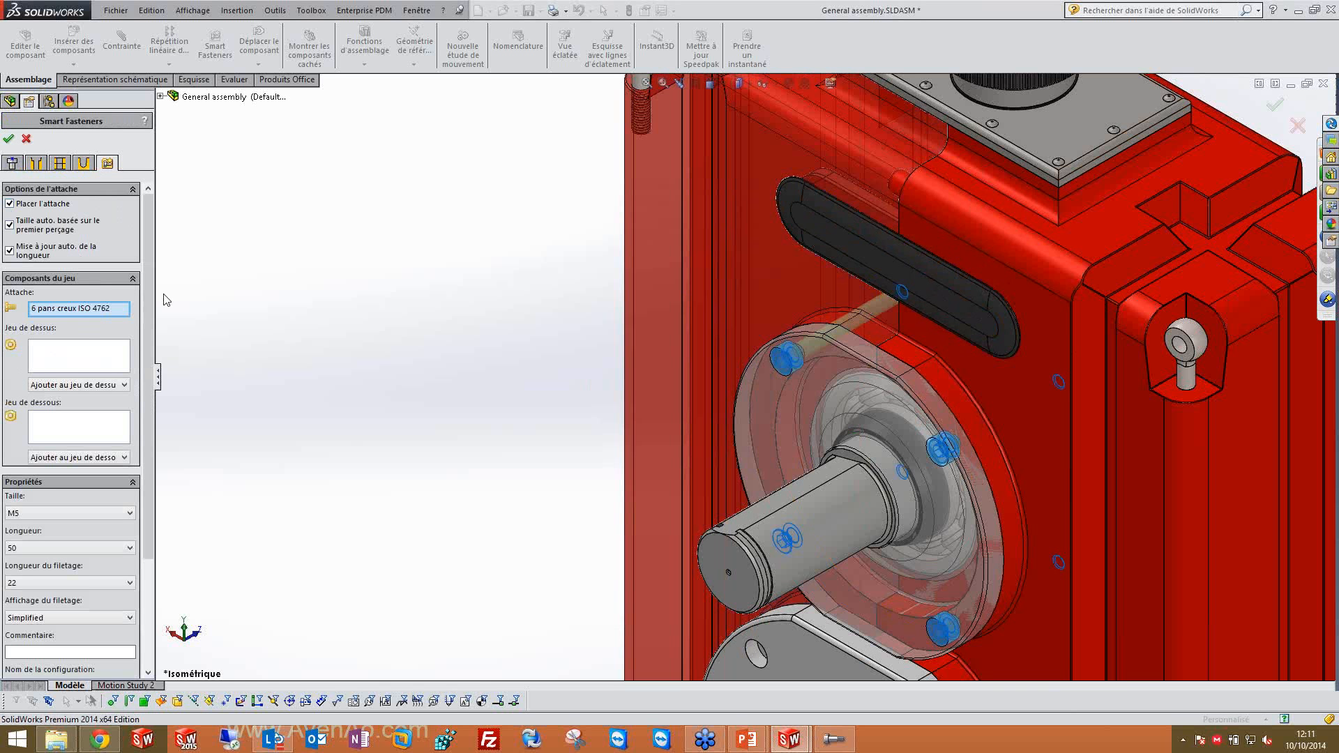
{"action": "scroll", "coordinate": [132, 390], "scroll_direction": "down", "scroll_amount": 4}
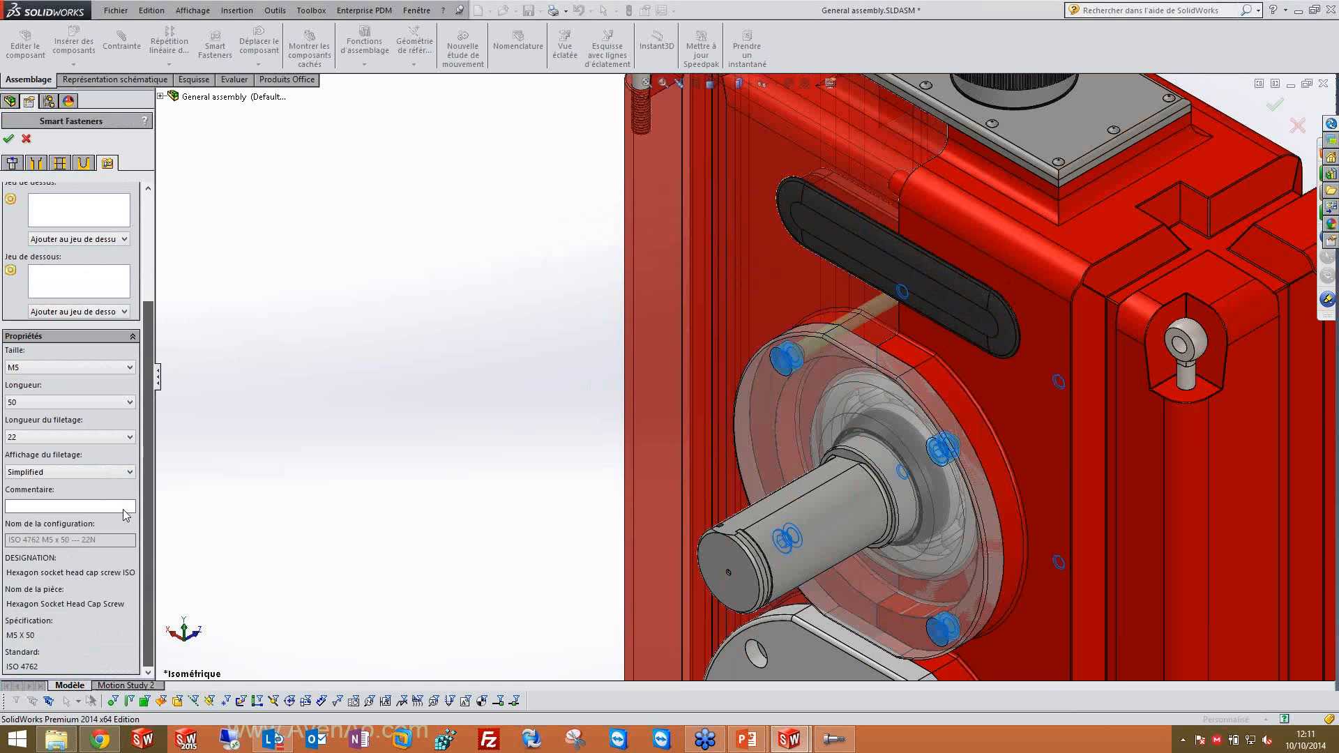
{"action": "scroll", "coordinate": [137, 373], "scroll_direction": "up", "scroll_amount": 2}
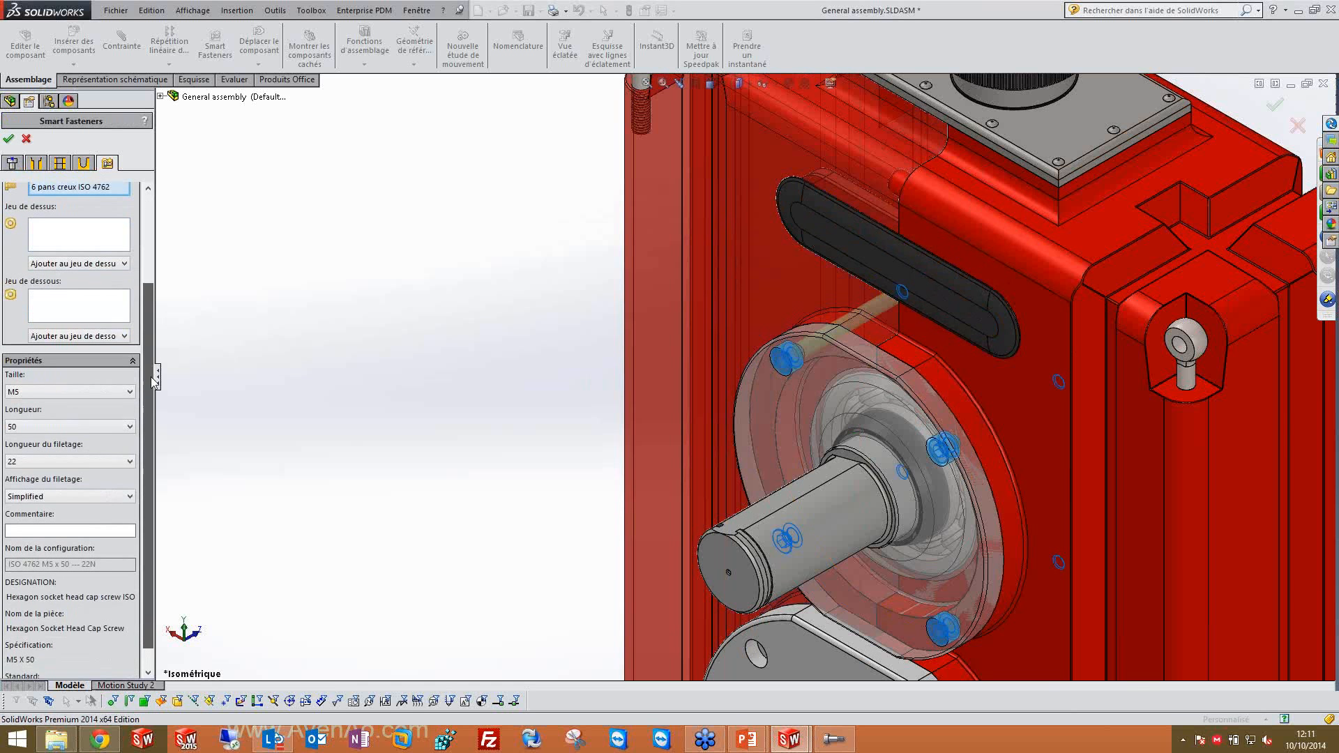
{"action": "scroll", "coordinate": [136, 373], "scroll_direction": "up", "scroll_amount": 1}
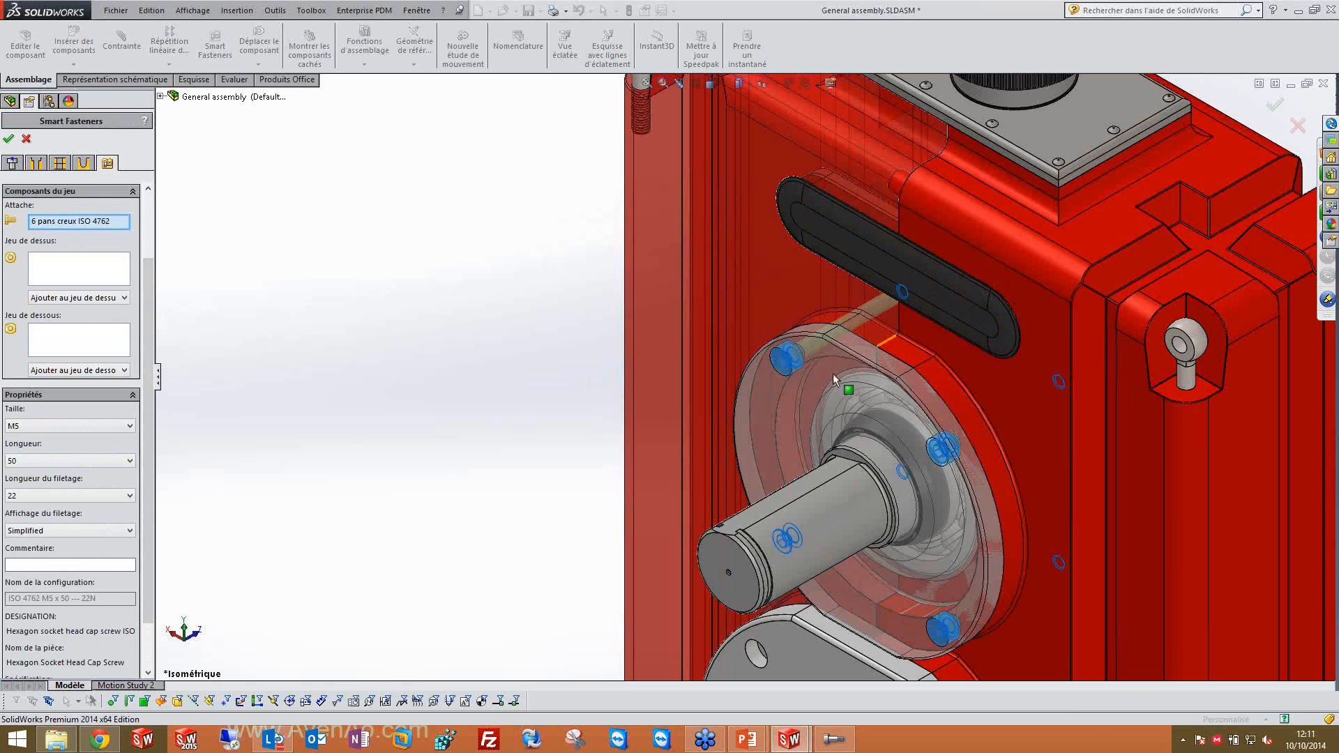
{"action": "left_click", "coordinate": [94, 462]}
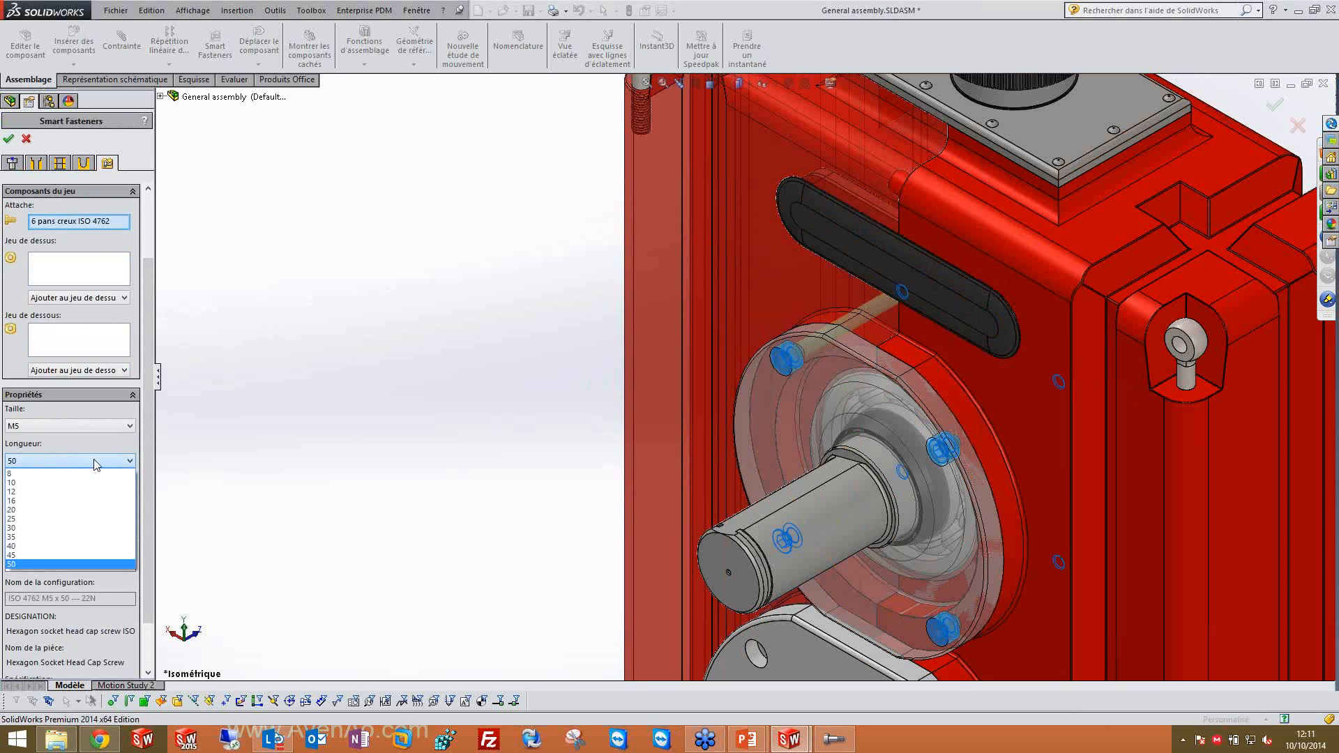
{"action": "left_click", "coordinate": [96, 464]}
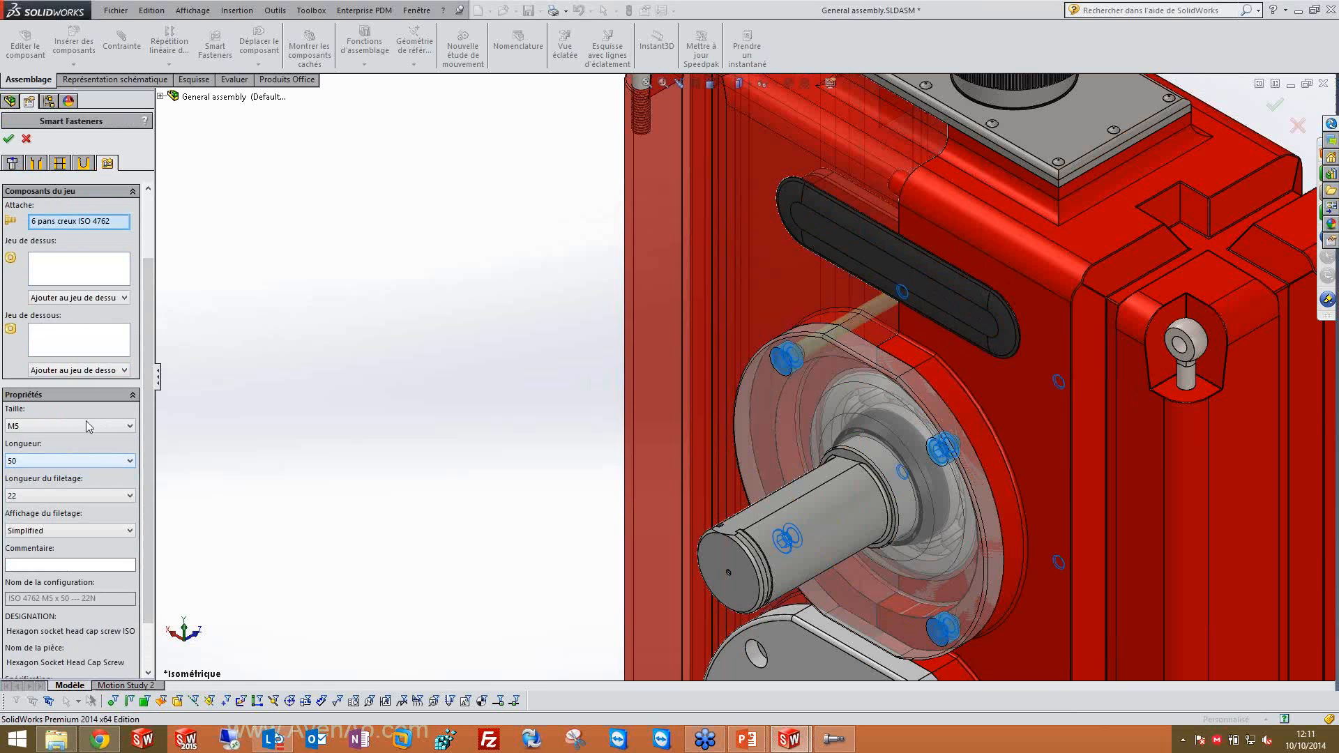
Try to change the hole series fastener size to M6.
{"action": "left_click", "coordinate": [36, 425]}
{"action": "left_click", "coordinate": [36, 425]}
{"action": "left_click", "coordinate": [11, 527]}
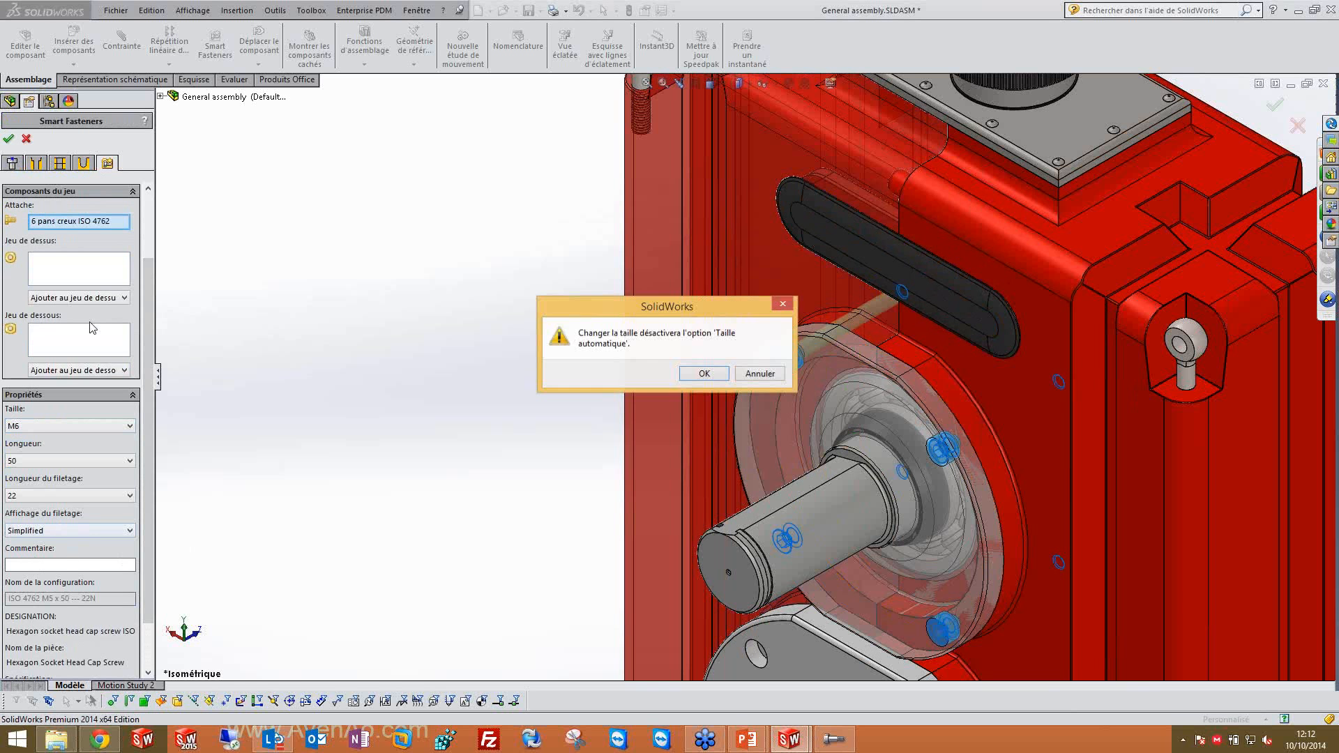
{"action": "left_click", "coordinate": [758, 374]}
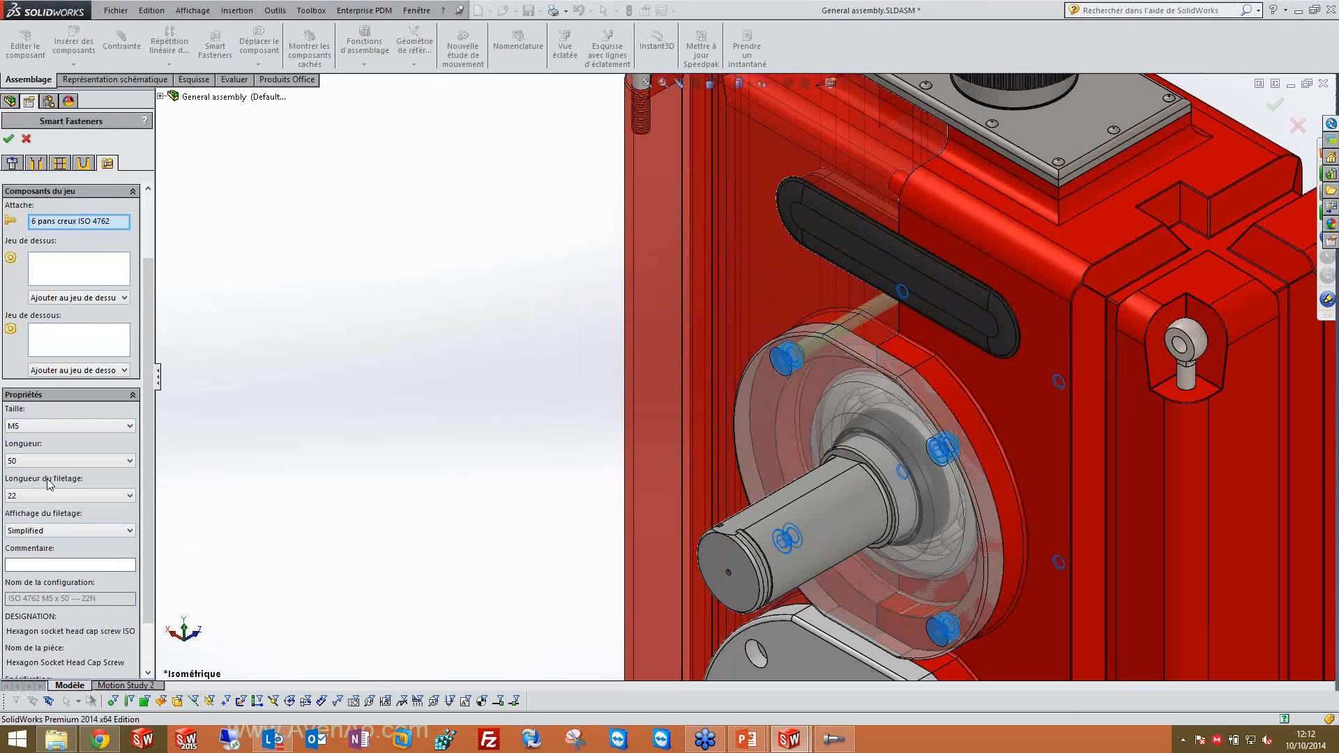
Accept the hole series with its fasteners and examine the new Smart Fastener feature on the reducer.
{"action": "left_click", "coordinate": [9, 140]}
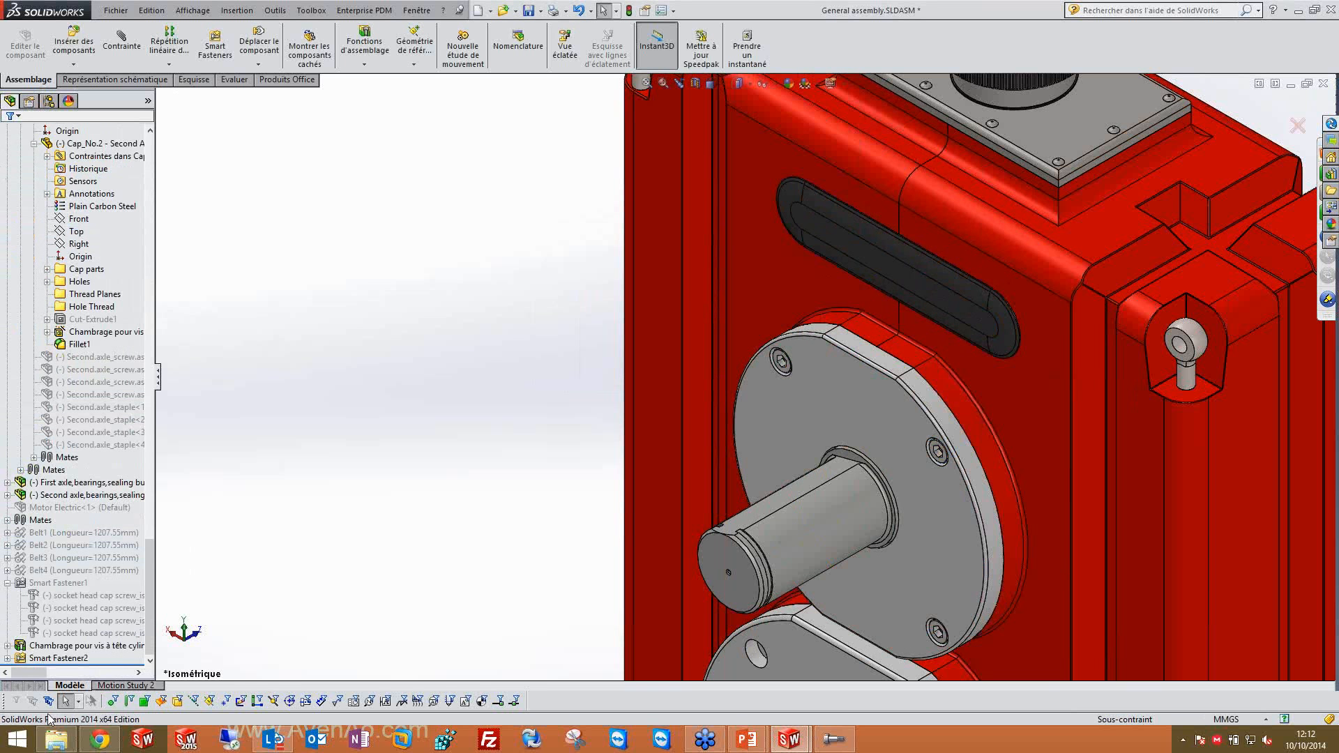
{"action": "left_click", "coordinate": [50, 658]}
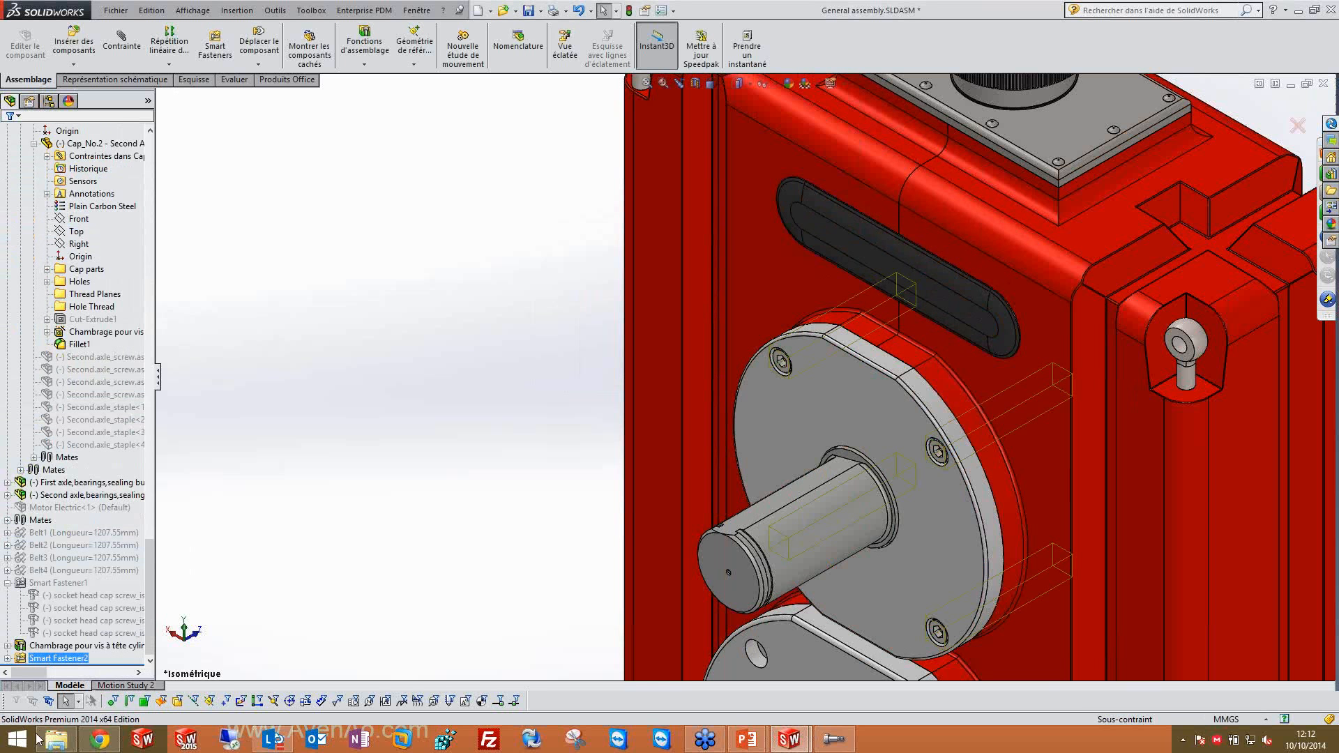
{"action": "scroll", "coordinate": [734, 445], "scroll_direction": "up", "scroll_amount": 3}
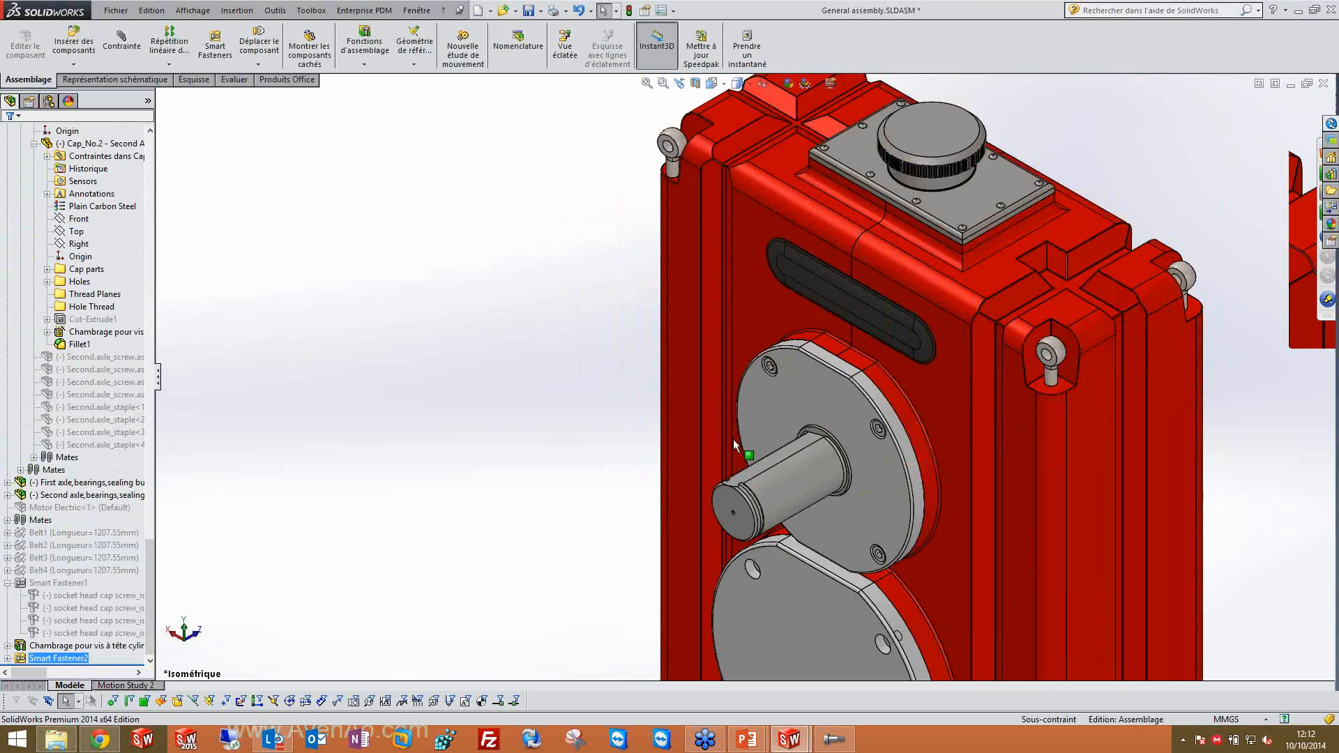
{"action": "scroll", "coordinate": [762, 396], "scroll_direction": "up", "scroll_amount": 6}
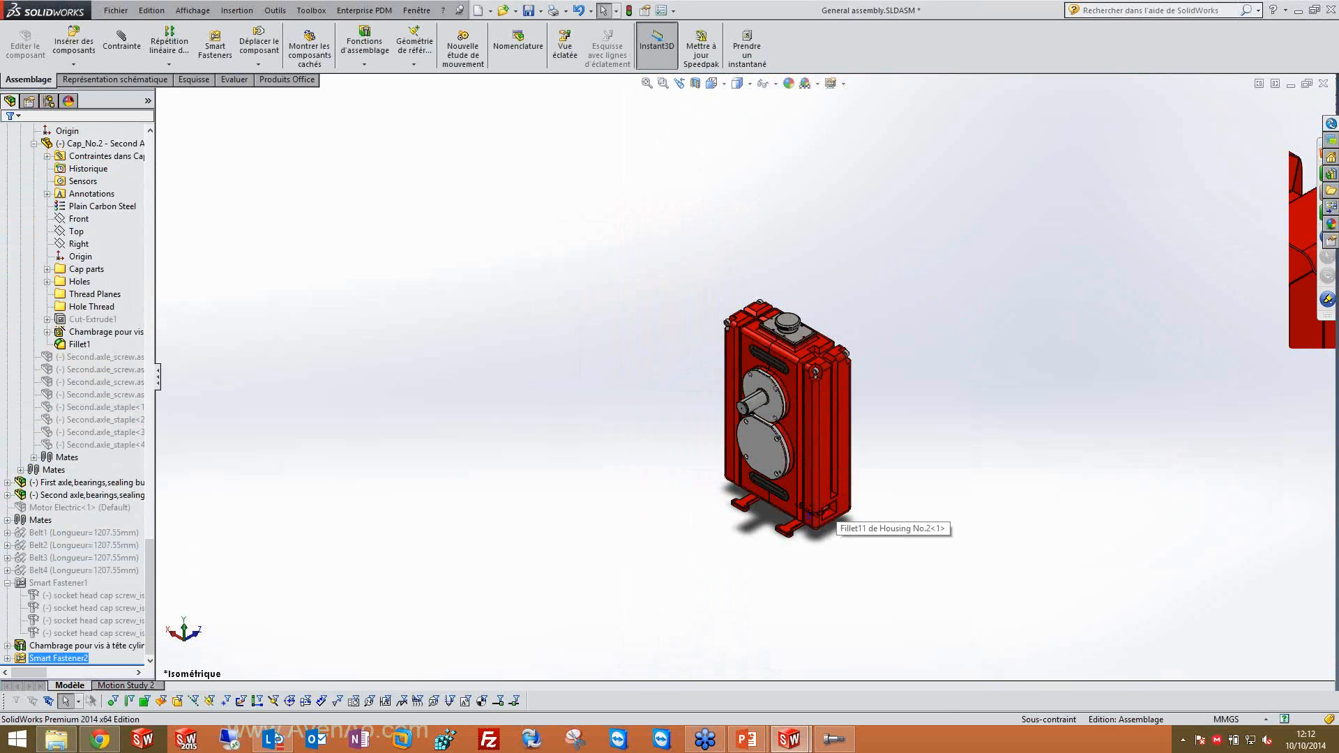
Switch to the PowerPoint slide show and advance past the Smart Fasteners slides to the questions slide.
{"action": "mouse_move", "coordinate": [802, 743]}
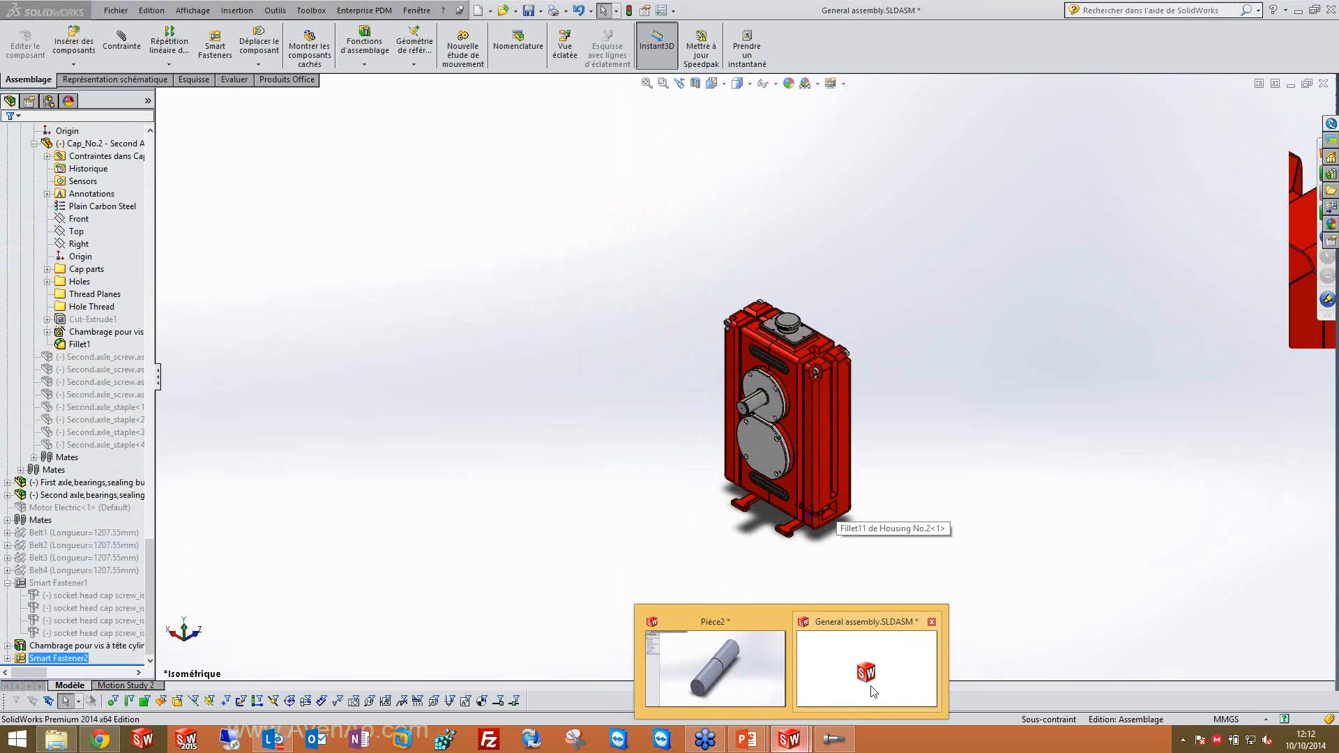
{"action": "key", "text": "alt+Tab"}
{"action": "key", "text": "alt+Tab"}
{"action": "key", "text": "alt+Tab"}
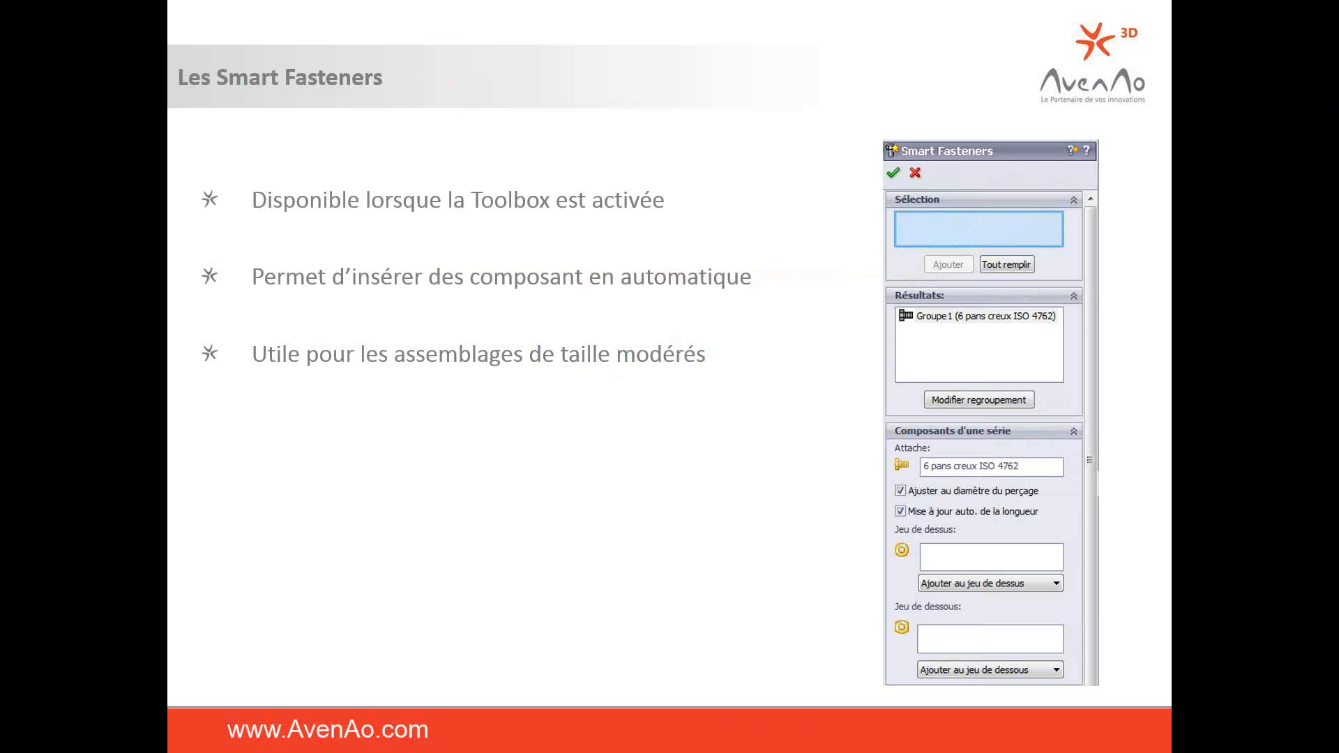
{"action": "key", "text": "Right"}
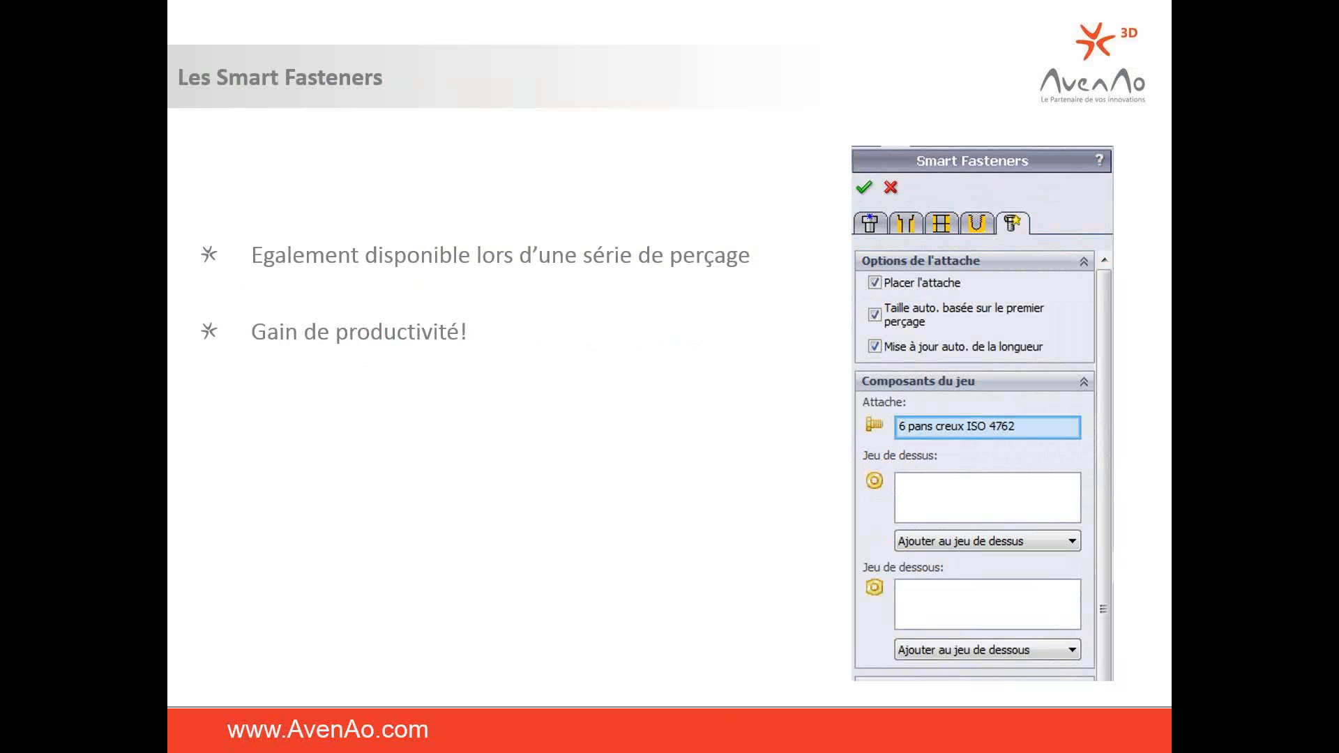
{"action": "key", "text": "Right"}
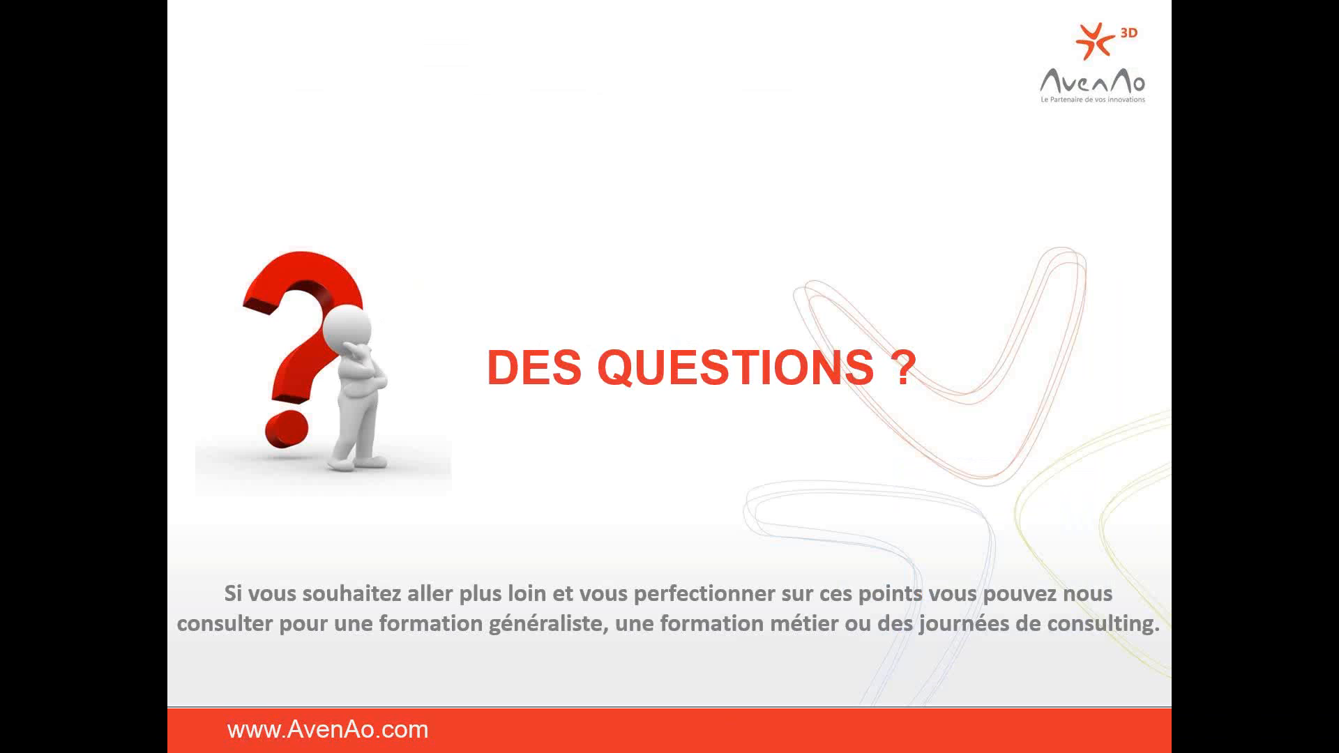
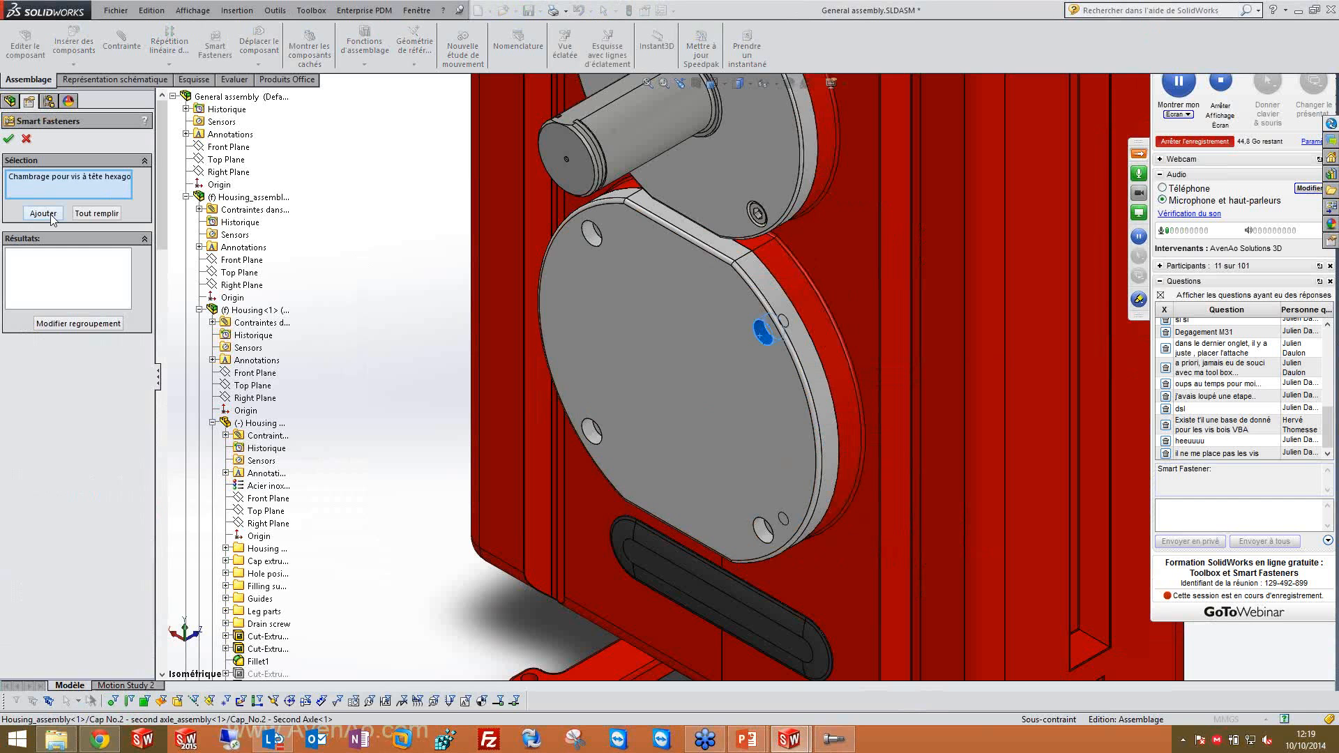
Place ISO 4762 hexagon socket screws in the second axle cap's holes, check the attendee's question about unplaced screws, and accept the Smart Fasteners.
{"action": "left_click", "coordinate": [43, 213]}
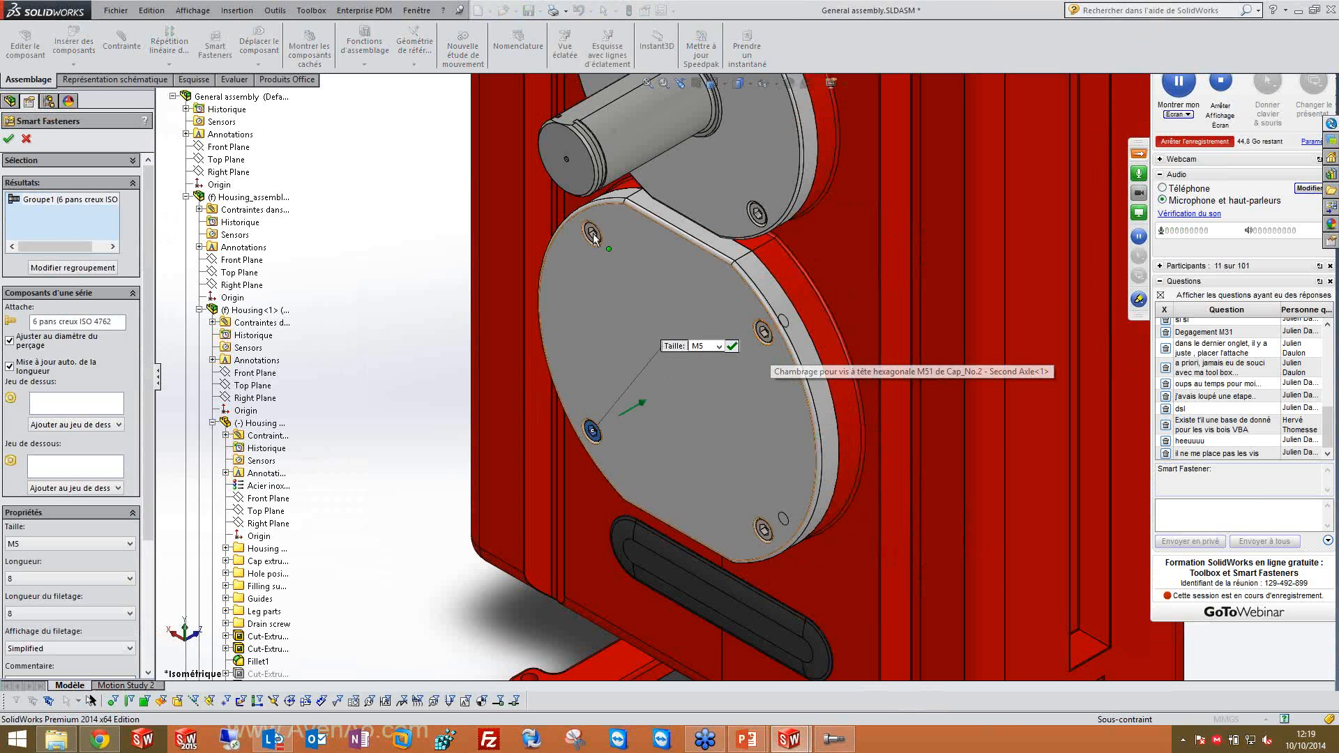
{"action": "left_click", "coordinate": [1255, 456]}
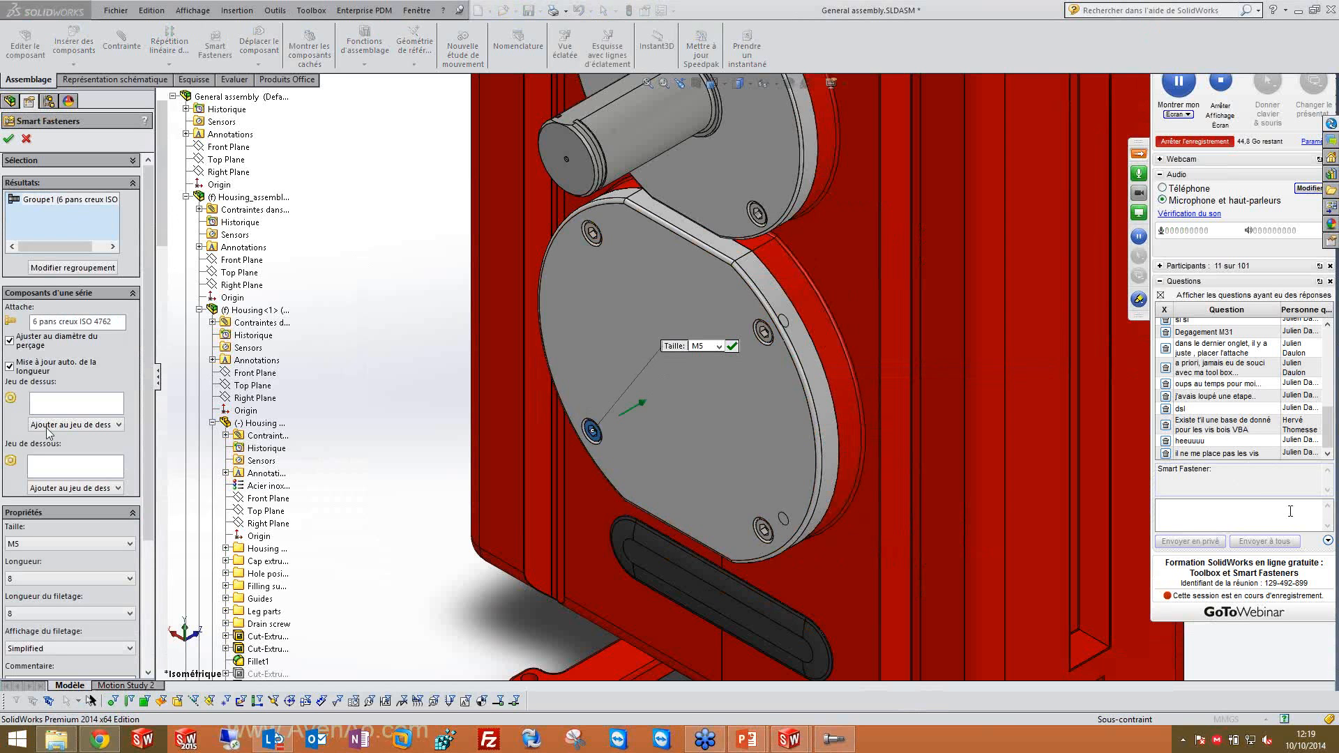
{"action": "scroll", "coordinate": [140, 419], "scroll_direction": "down", "scroll_amount": 5}
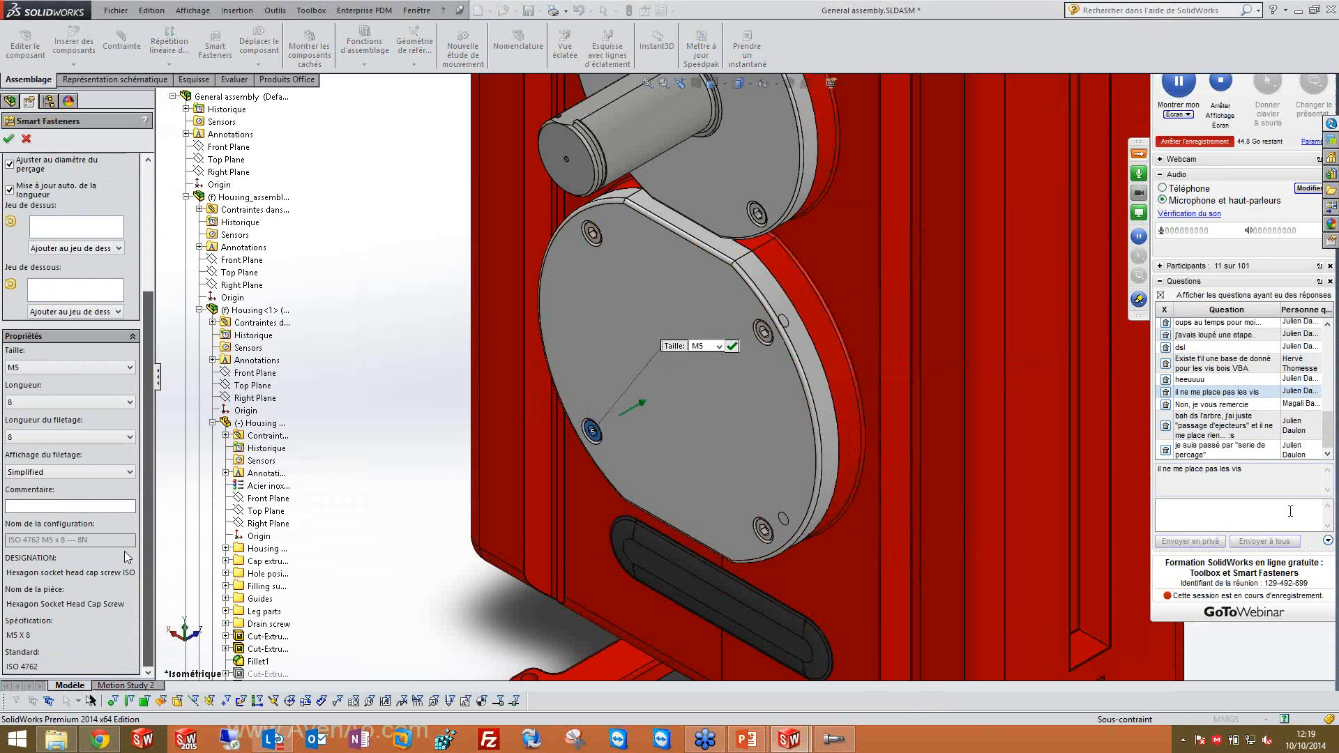
{"action": "scroll", "coordinate": [126, 522], "scroll_direction": "up", "scroll_amount": 5}
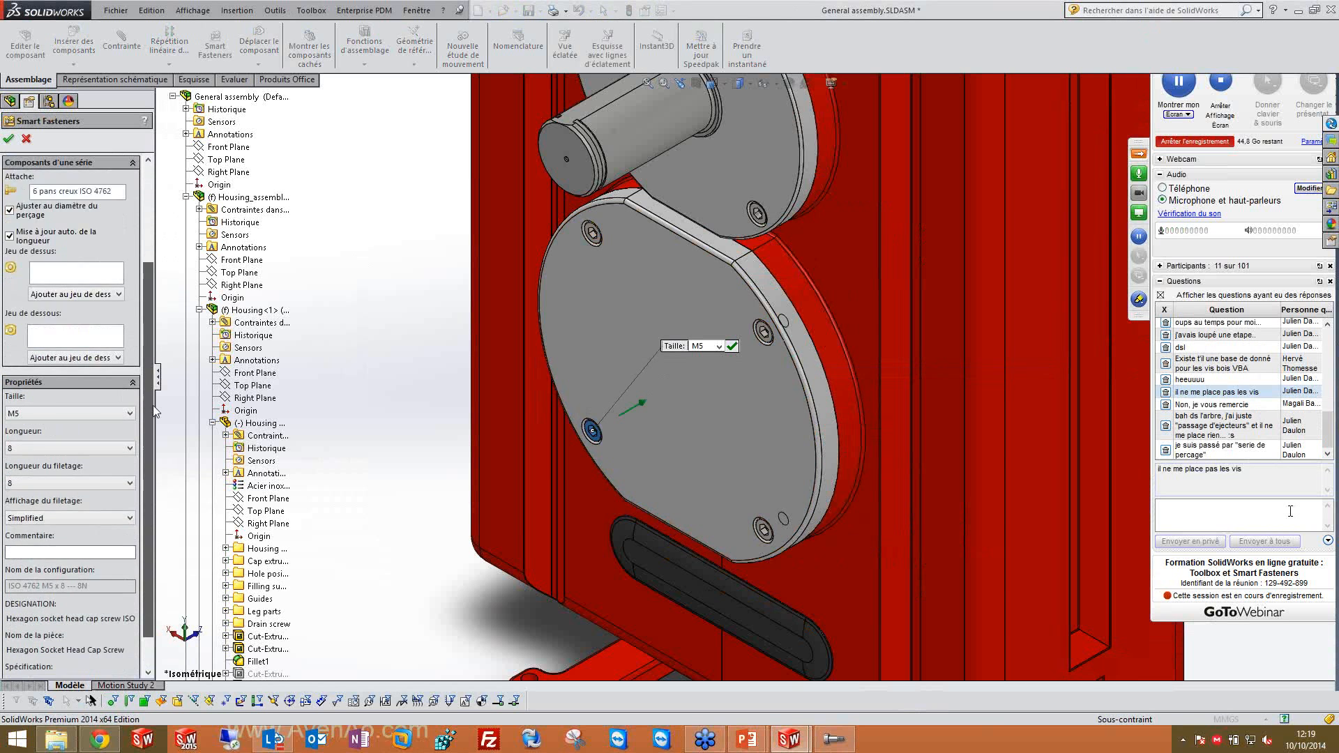
{"action": "left_click", "coordinate": [9, 140]}
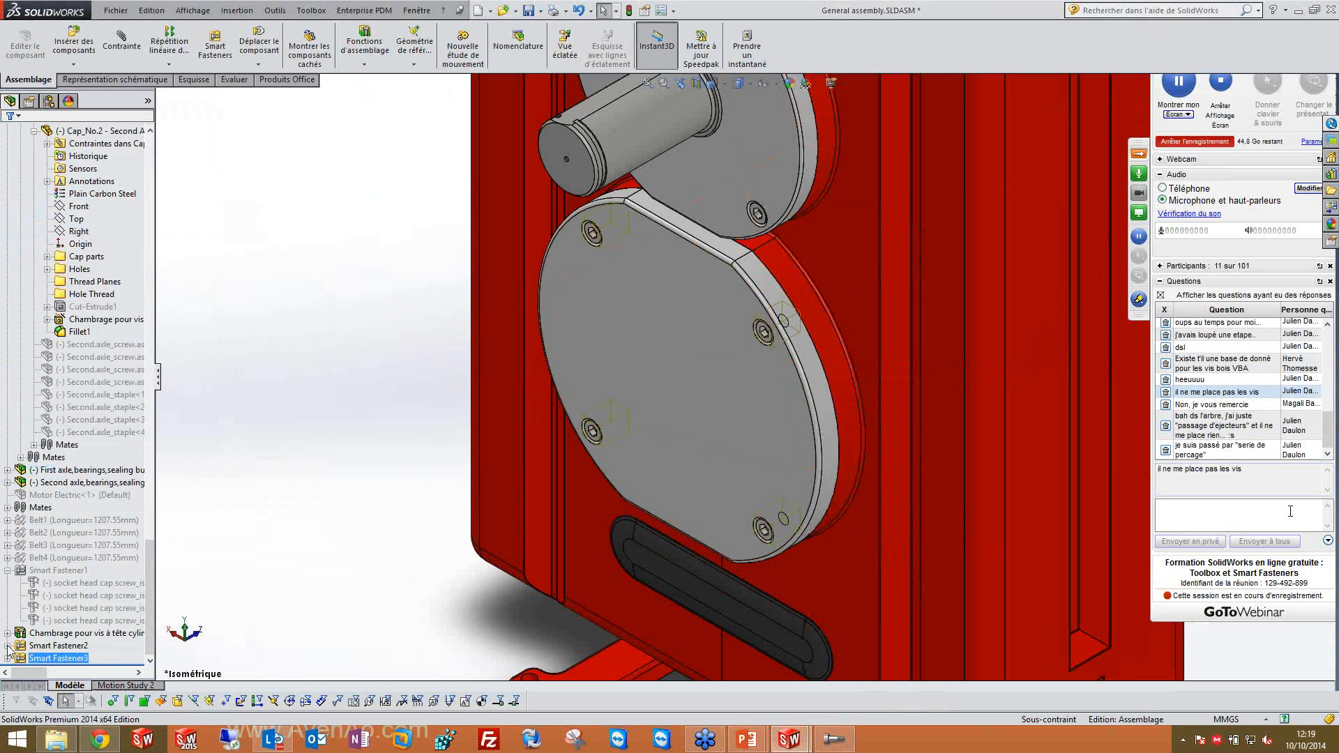
Expand Smart Fastener2 and Smart Fastener3 to inspect their socket head cap screws, and select the second axle cap's front face.
{"action": "left_click", "coordinate": [8, 645]}
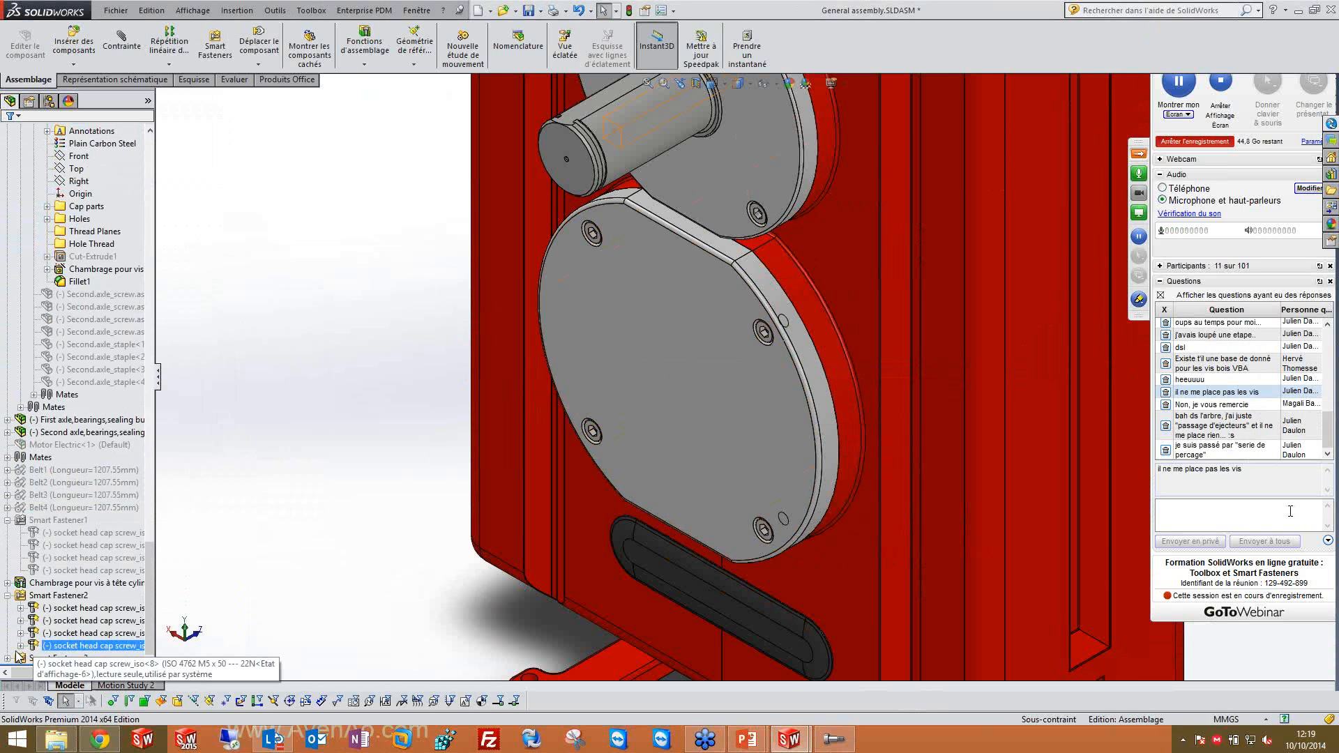
{"action": "left_click", "coordinate": [7, 659]}
{"action": "left_click", "coordinate": [94, 573]}
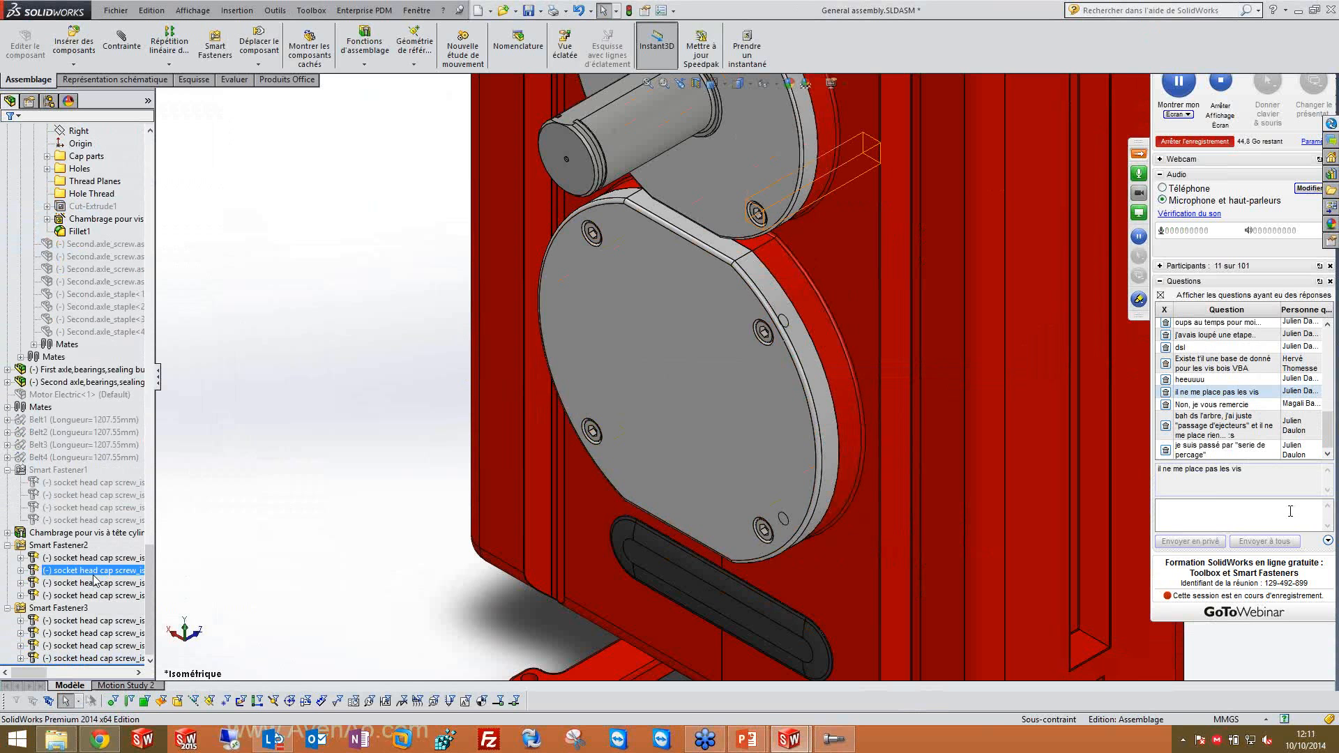
{"action": "key", "text": "Escape"}
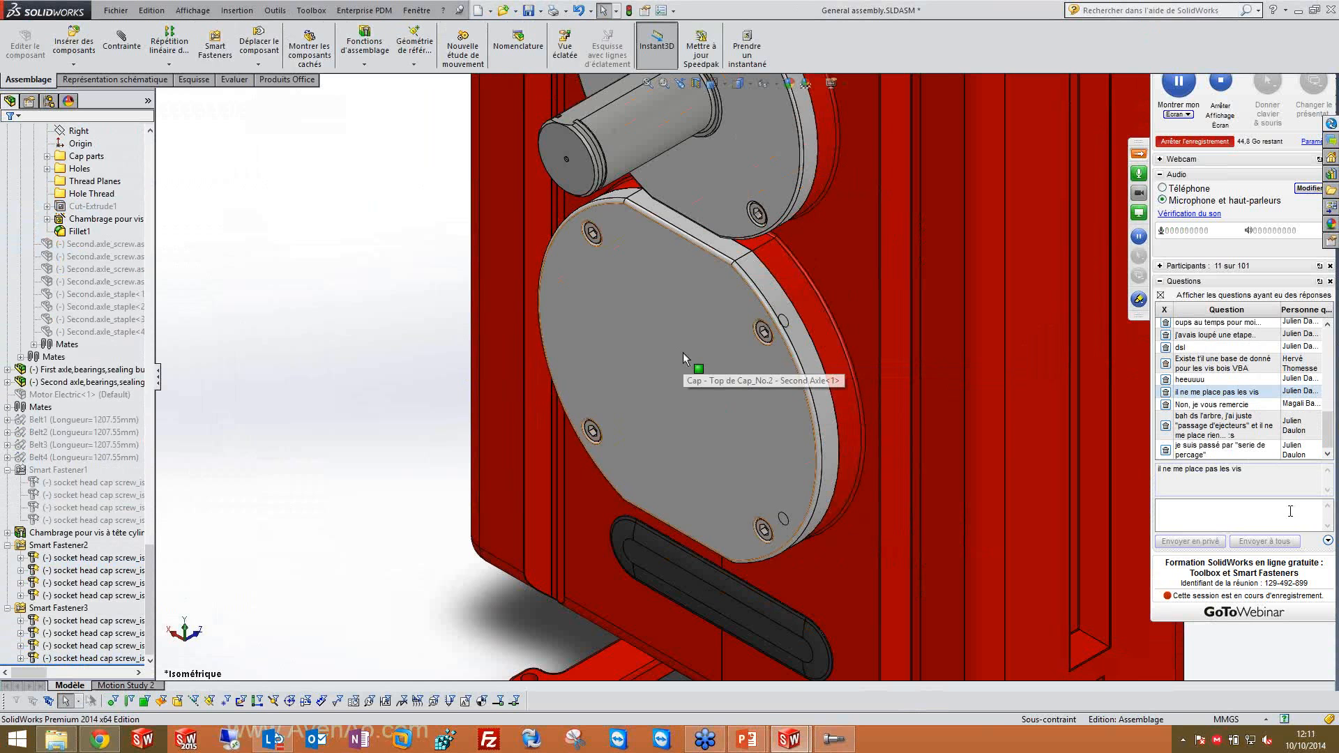
{"action": "left_click", "coordinate": [725, 382]}
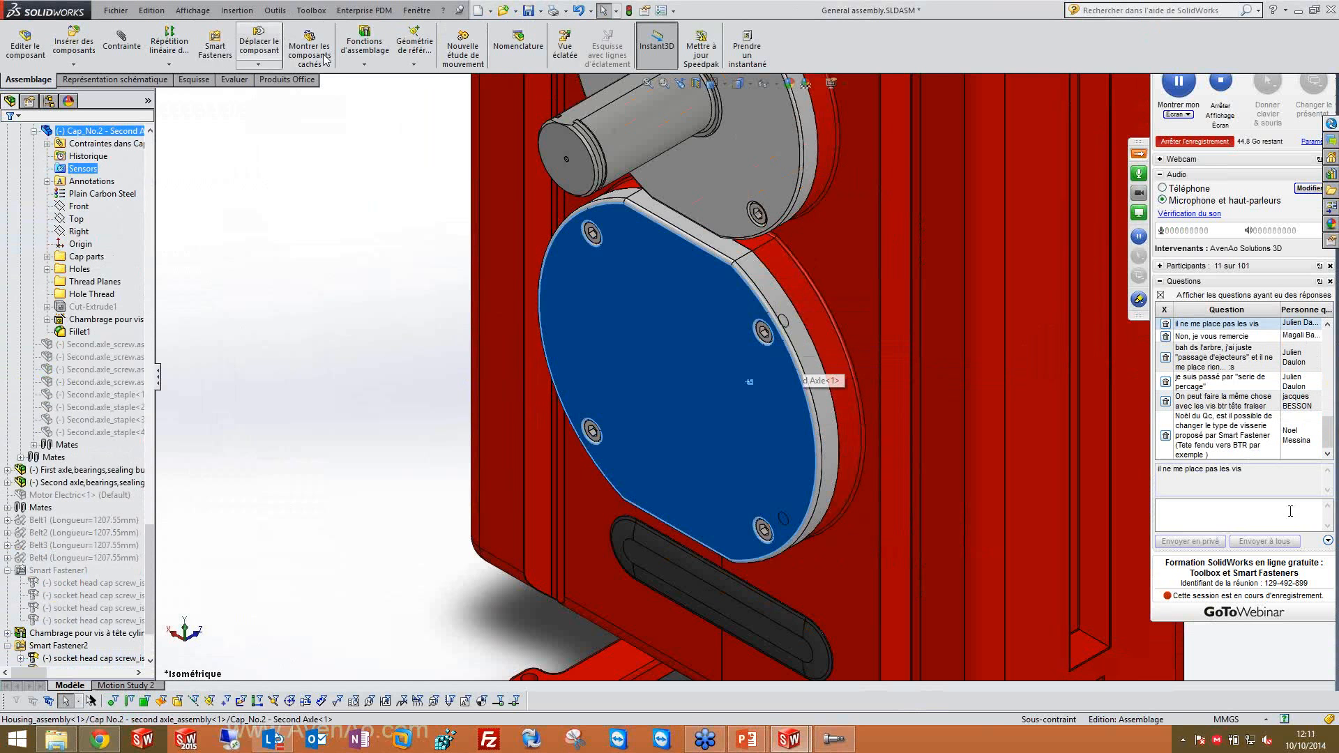